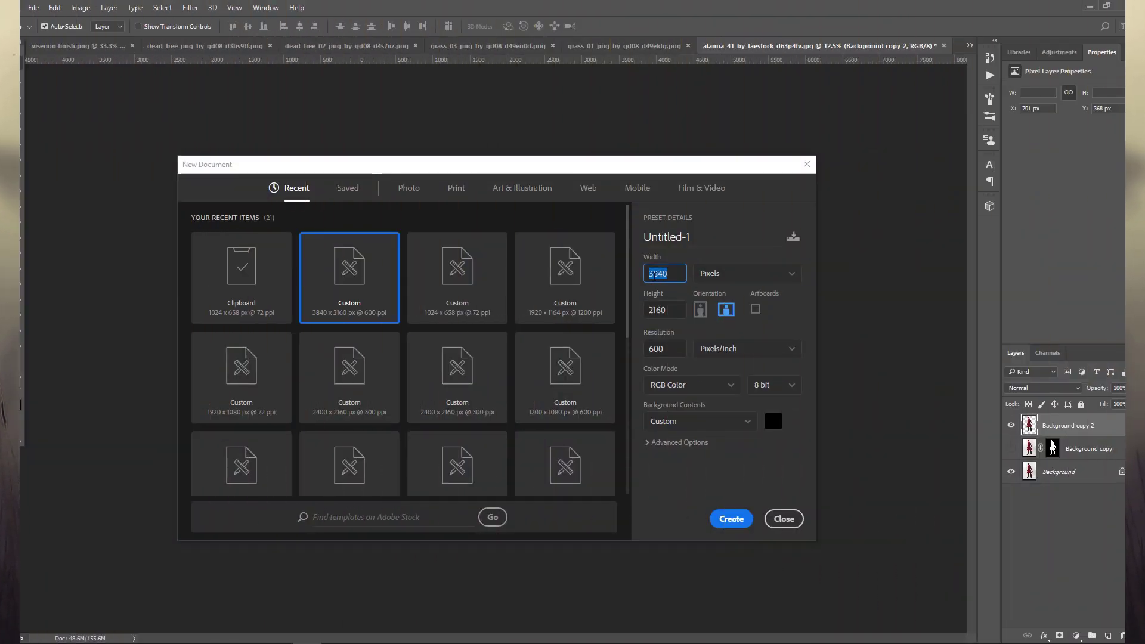
- Create a 3840×2160 px, 600 ppi RGB document with Black background contents
key("Tab")
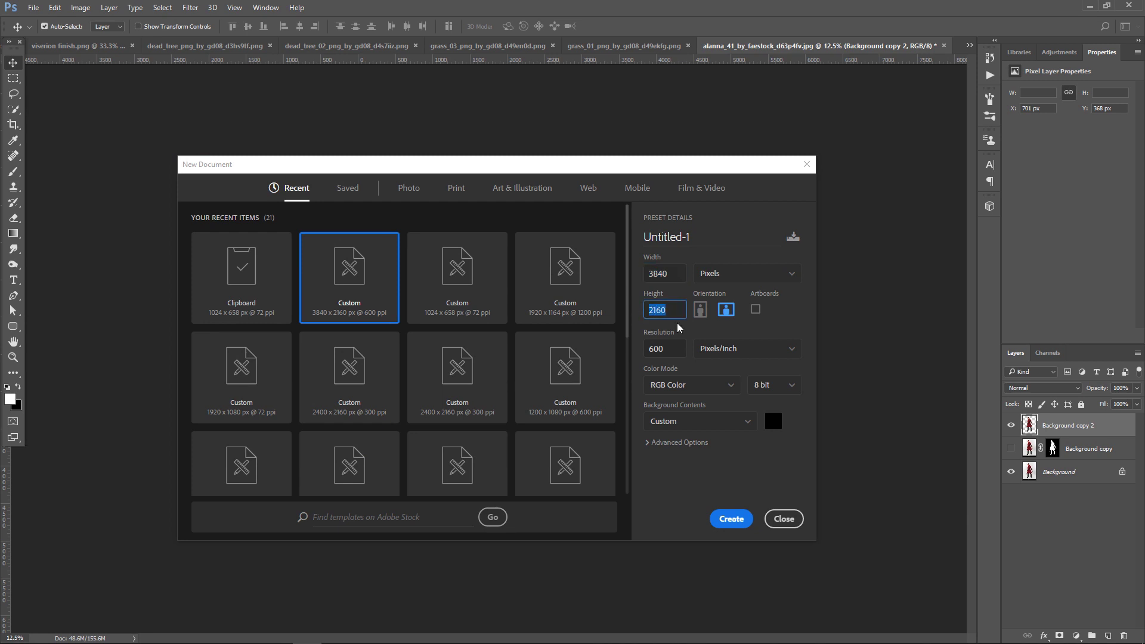
left_click(738, 425)
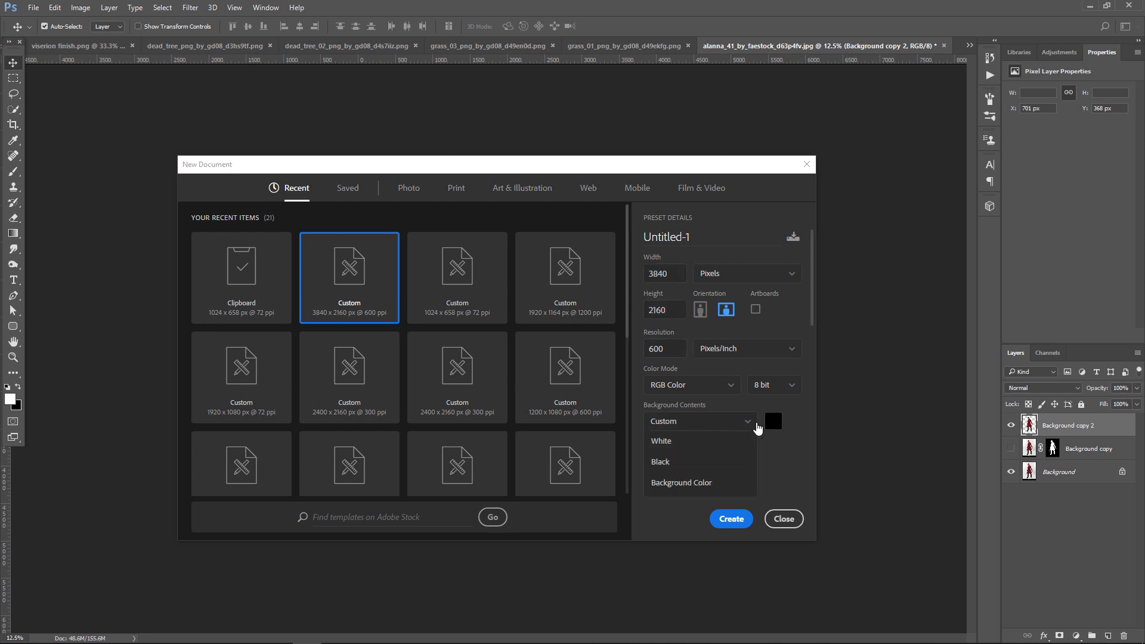
left_click(667, 462)
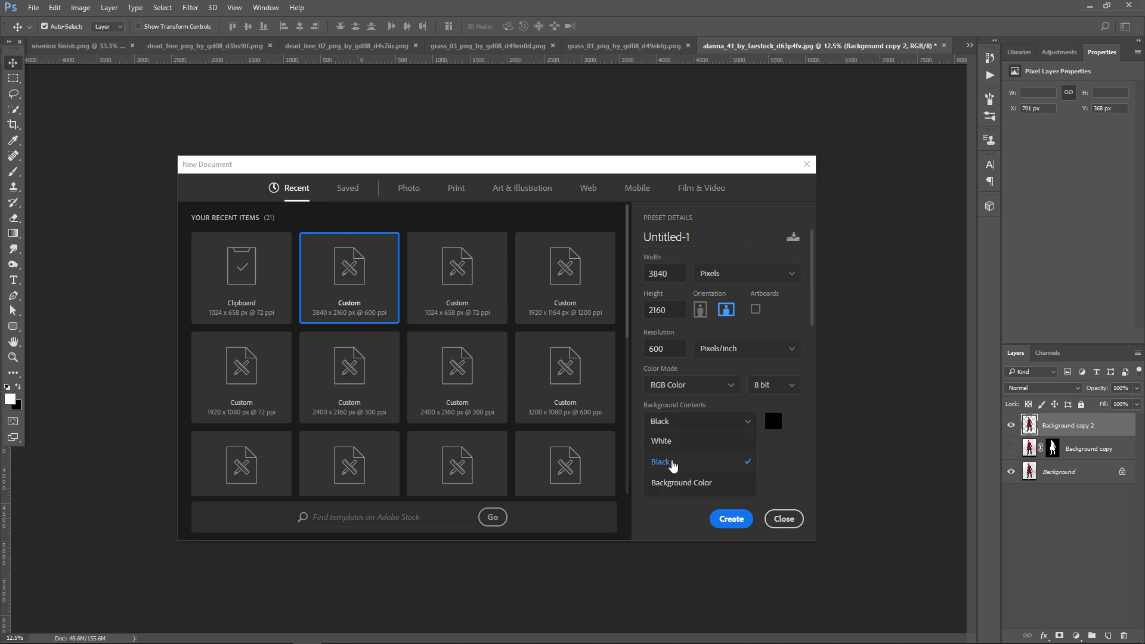
left_click(717, 521)
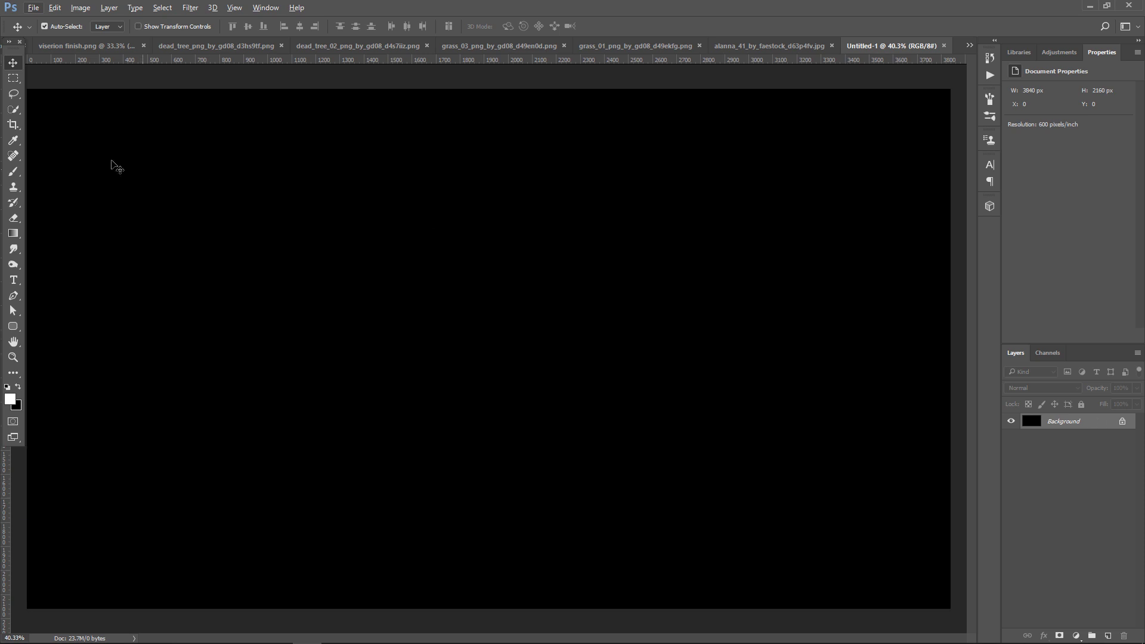
- Choose a soft 4100 px cloud brush tip and zoom out to see the whole canvas
left_click(14, 172)
left_click(53, 25)
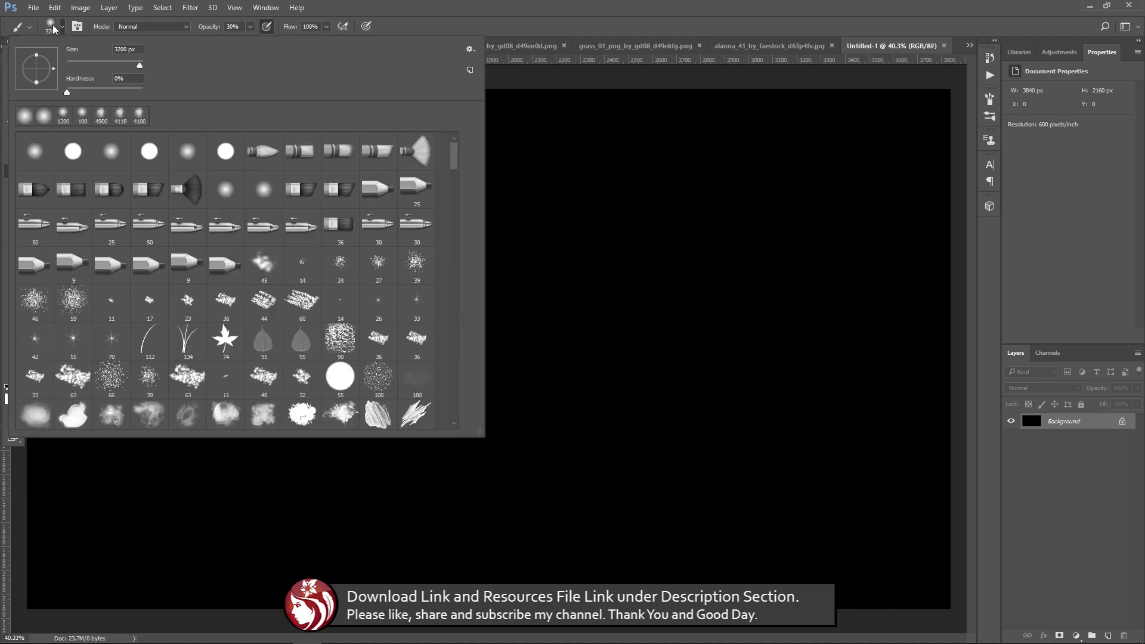
left_click(139, 115)
left_click(566, 1)
key("ctrl+minus")
key("ctrl+minus")
key("ctrl+minus")
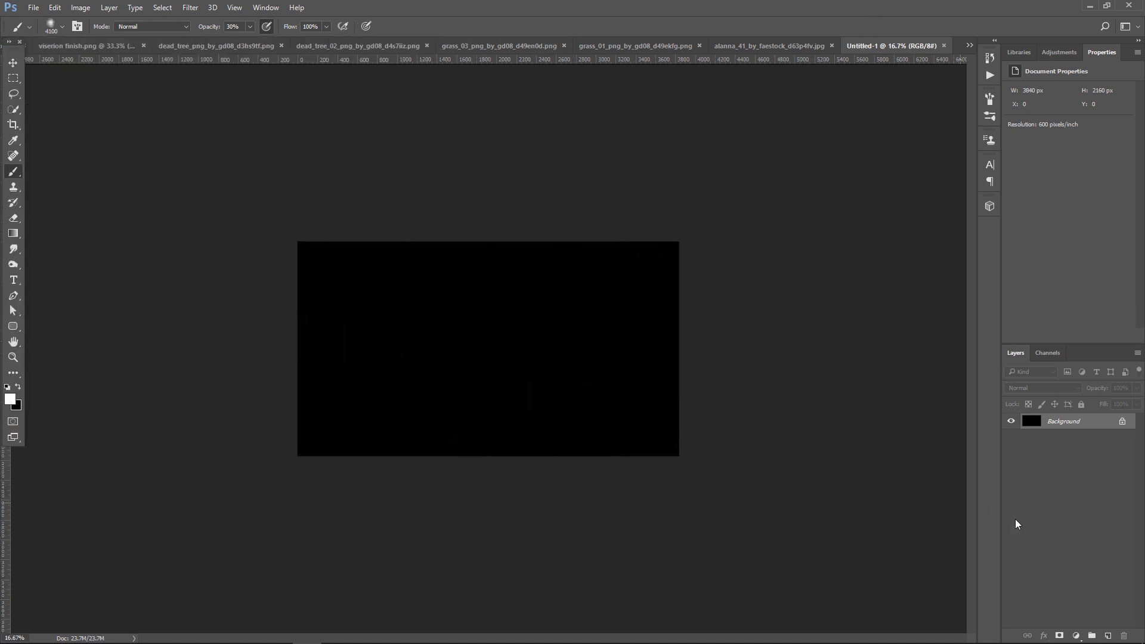
- On a new layer, stamp a large white cloud of mist at 100% brush opacity
left_click(1108, 636)
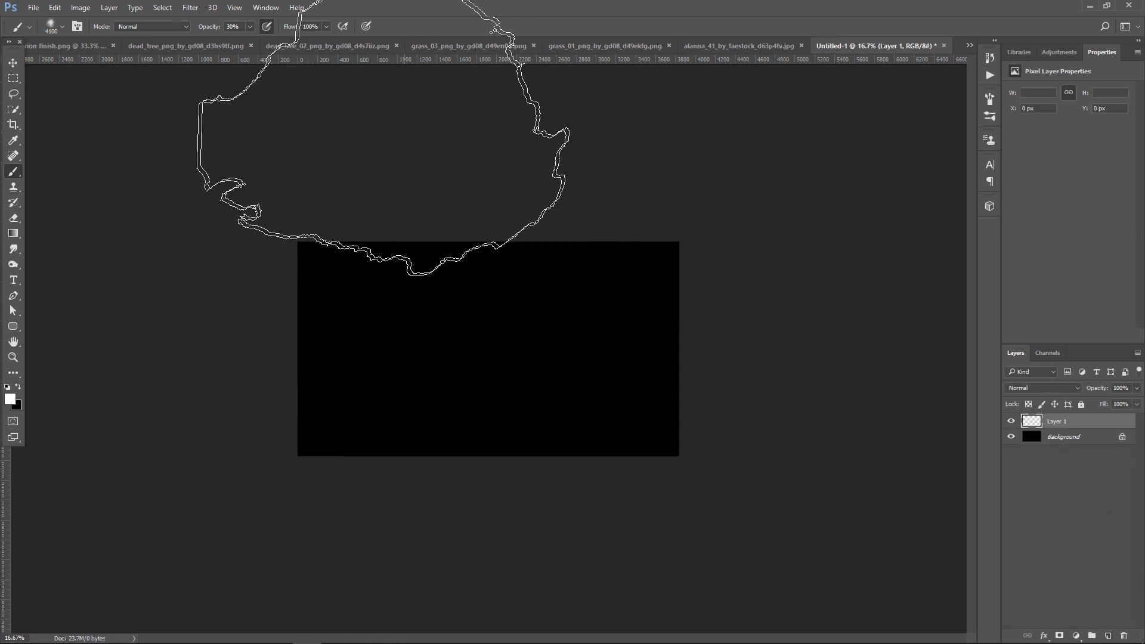
left_click(250, 27)
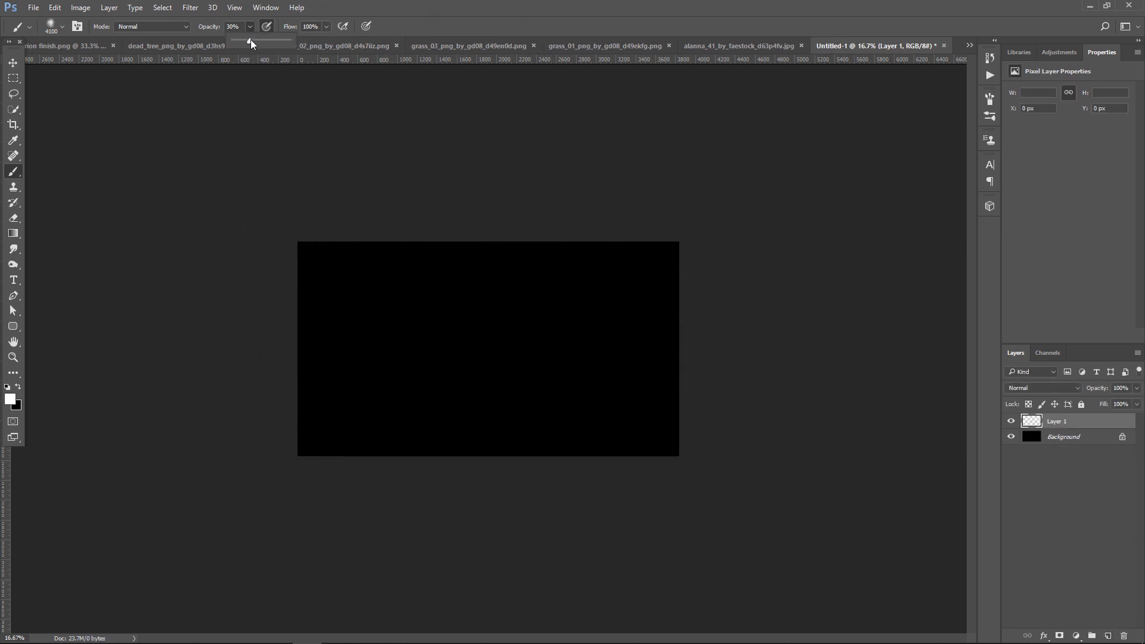
left_click_drag(250, 39, 288, 41)
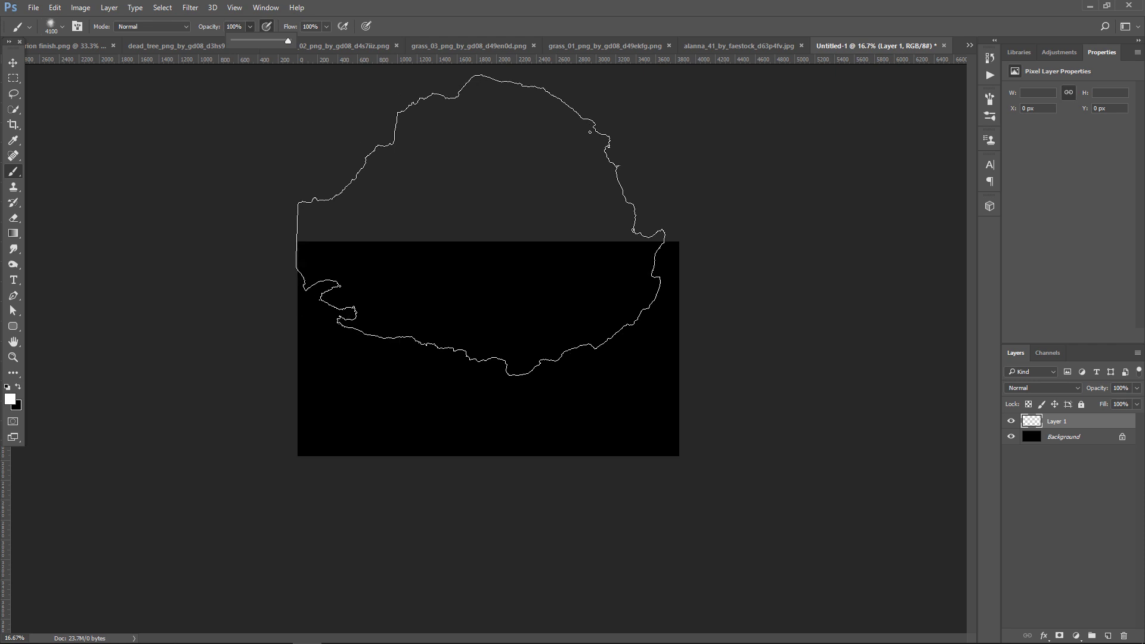
left_click(486, 232)
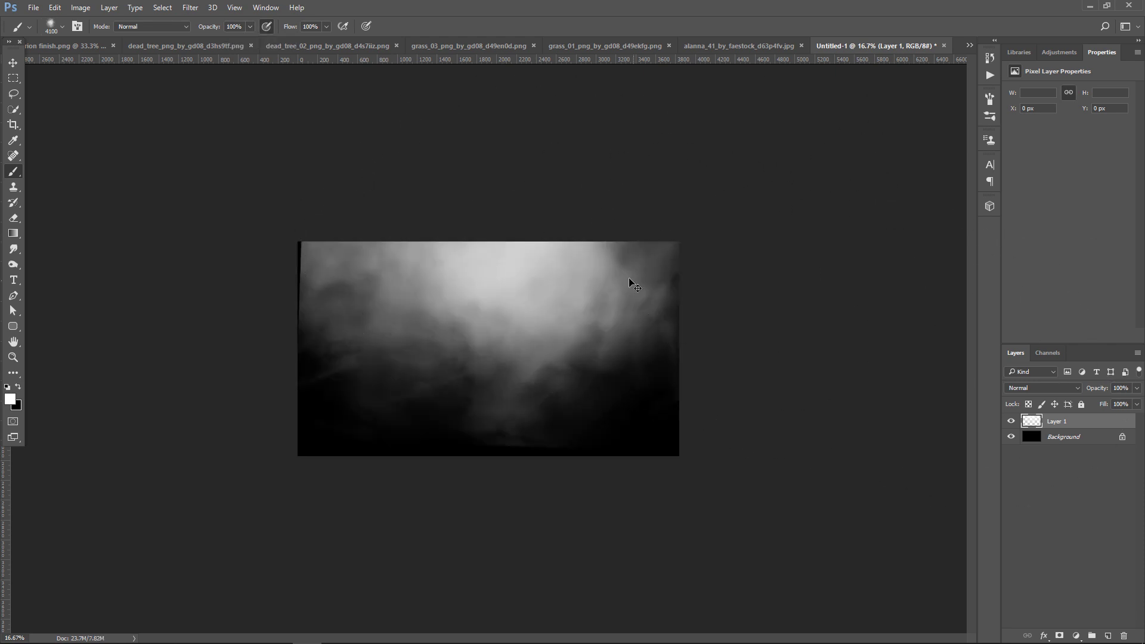
key("ctrl+z")
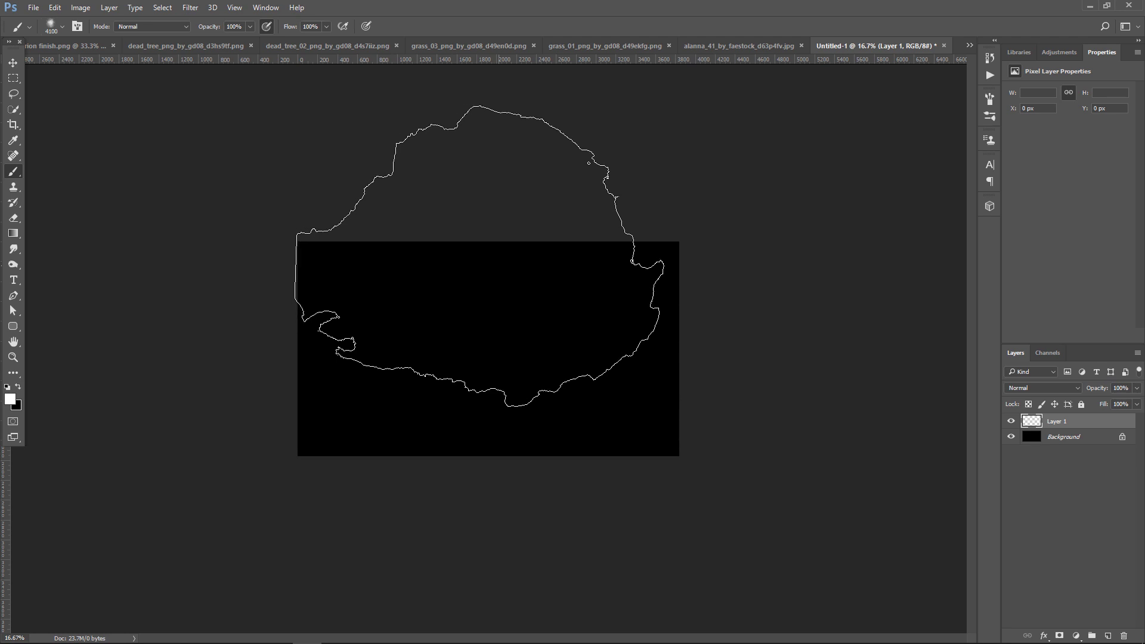
left_click(479, 257)
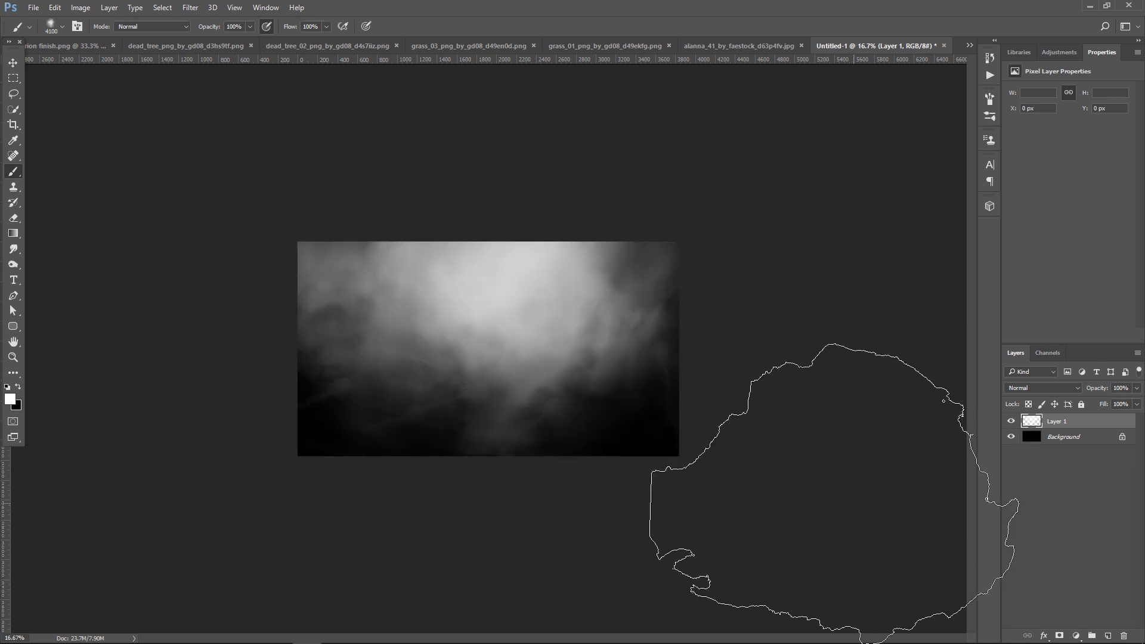
left_click(13, 62)
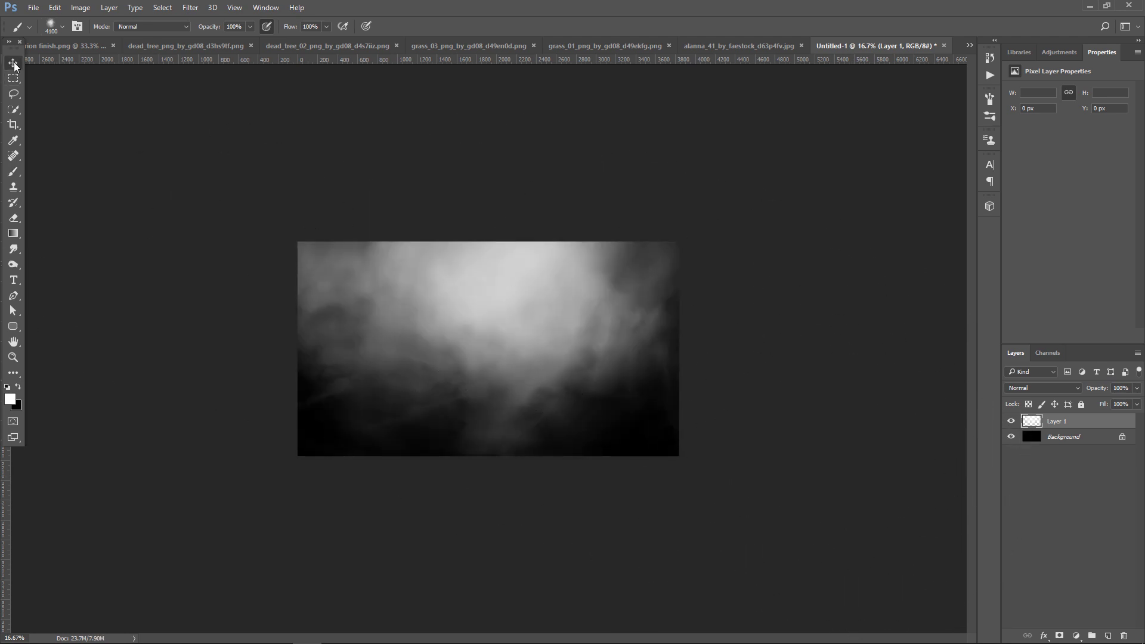
- Scale the mist layer to about 112%, nudge it left and up, then show the alanna_41 photo
key("ctrl+t")
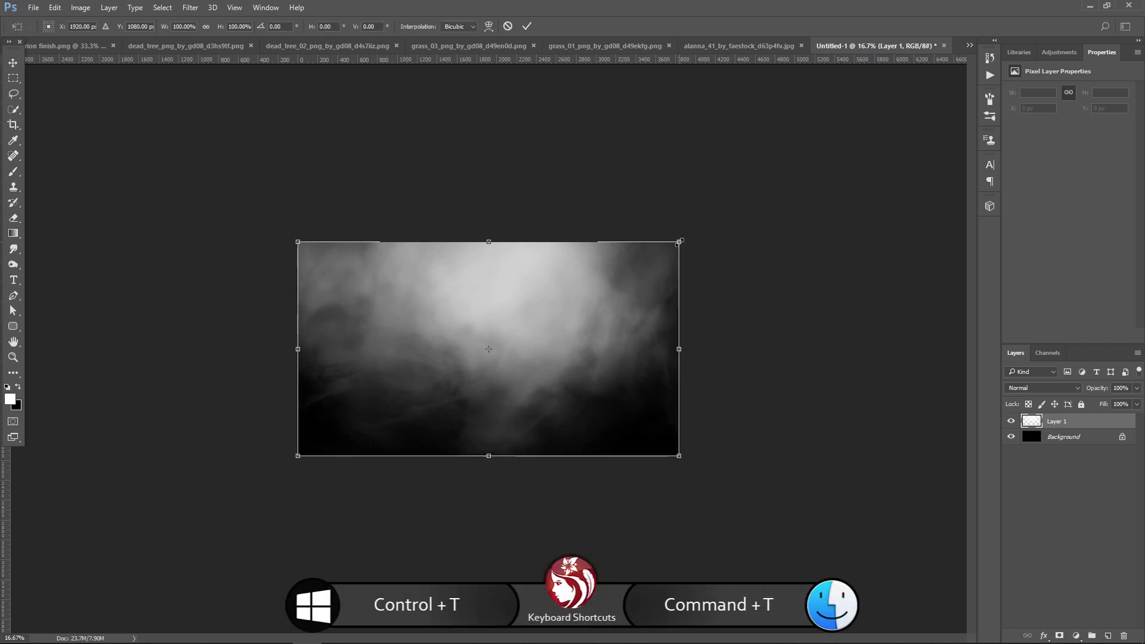
left_click_drag(679, 241, 703, 228)
left_click_drag(616, 316, 598, 312)
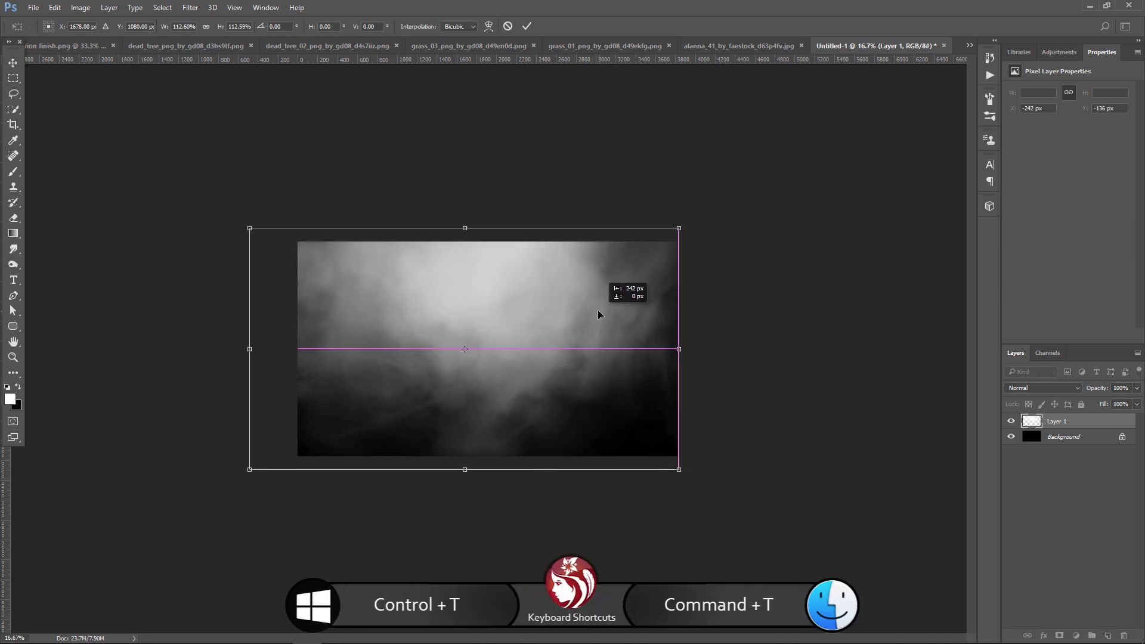
key("shift+Up")
key("shift+Up")
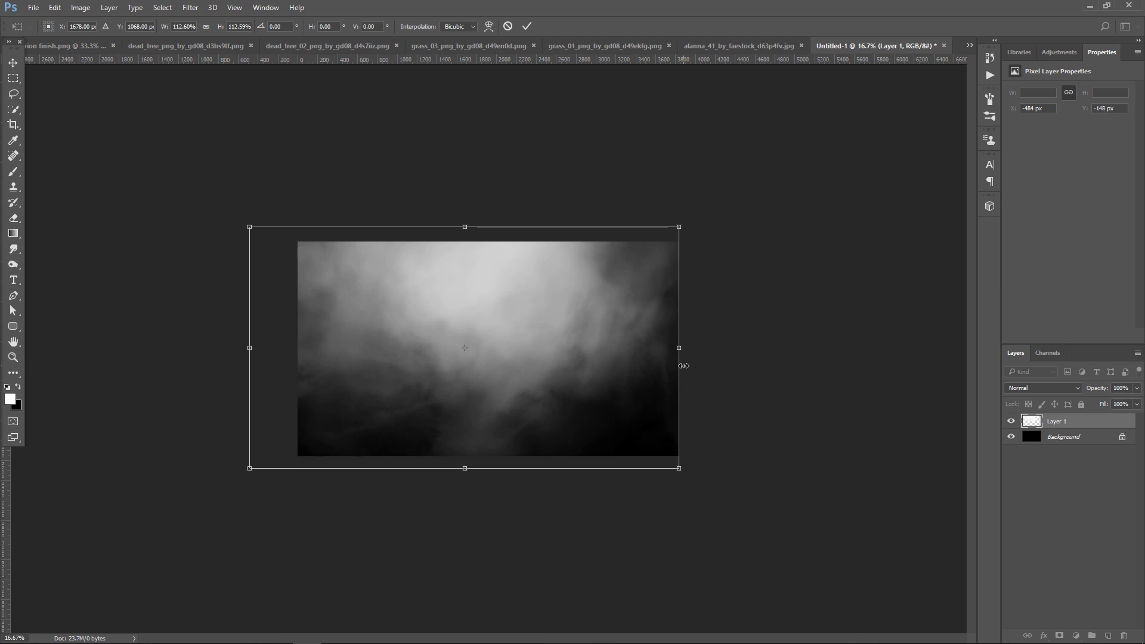
key("shift+Up")
key("Return")
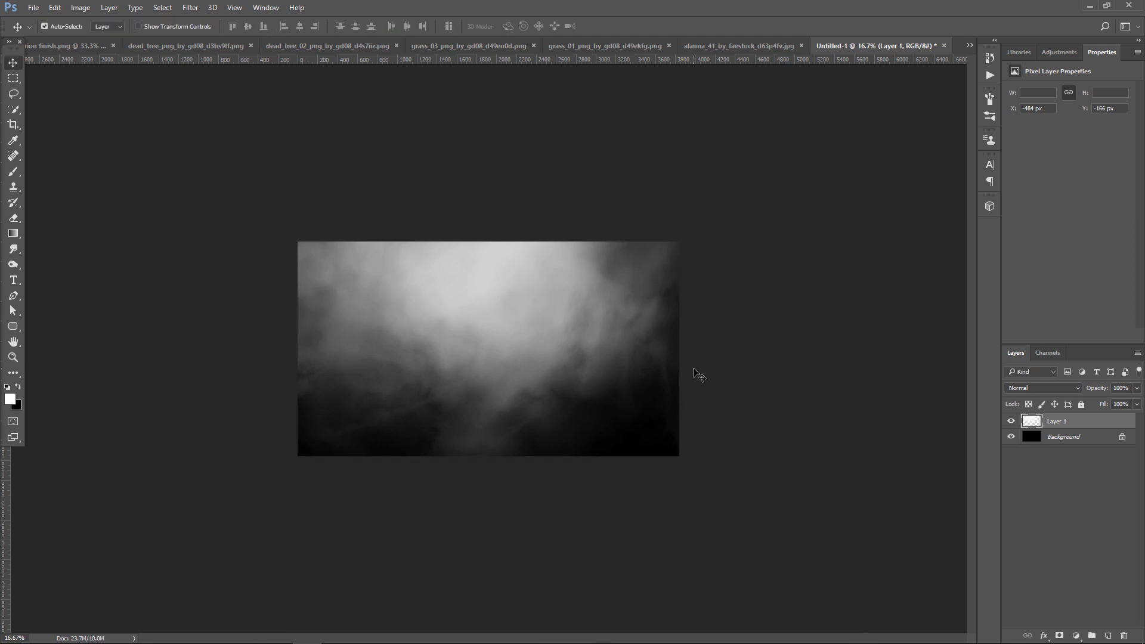
key("ctrl+plus")
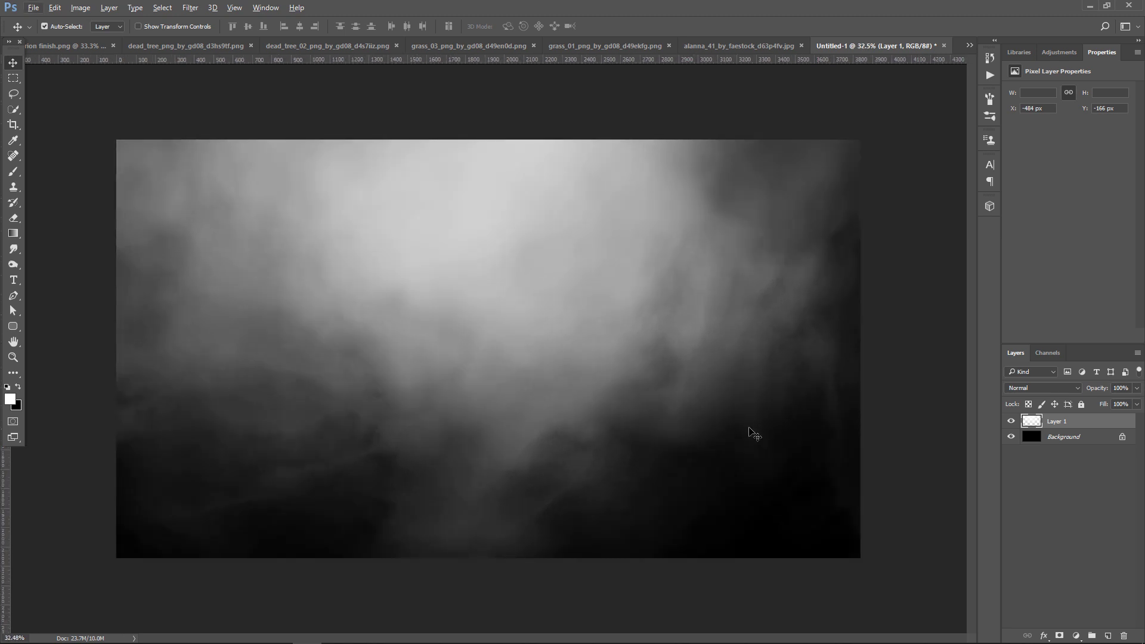
left_click(737, 46)
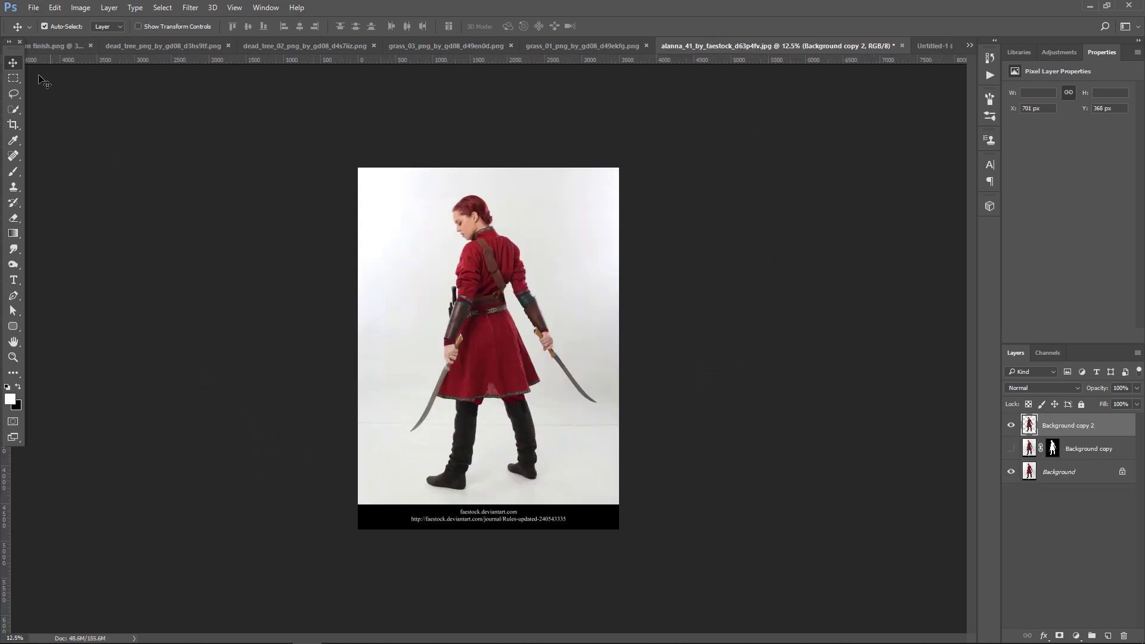
- Drop the Background copy 2 swordswoman into Untitled-1, scaled to about 86% on the right
mouse_move(494, 310)
left_mouse_down()
mouse_move(495, 268)
mouse_move(527, 278)
mouse_move(915, 64)
mouse_move(603, 214)
left_mouse_up()
left_click(929, 48)
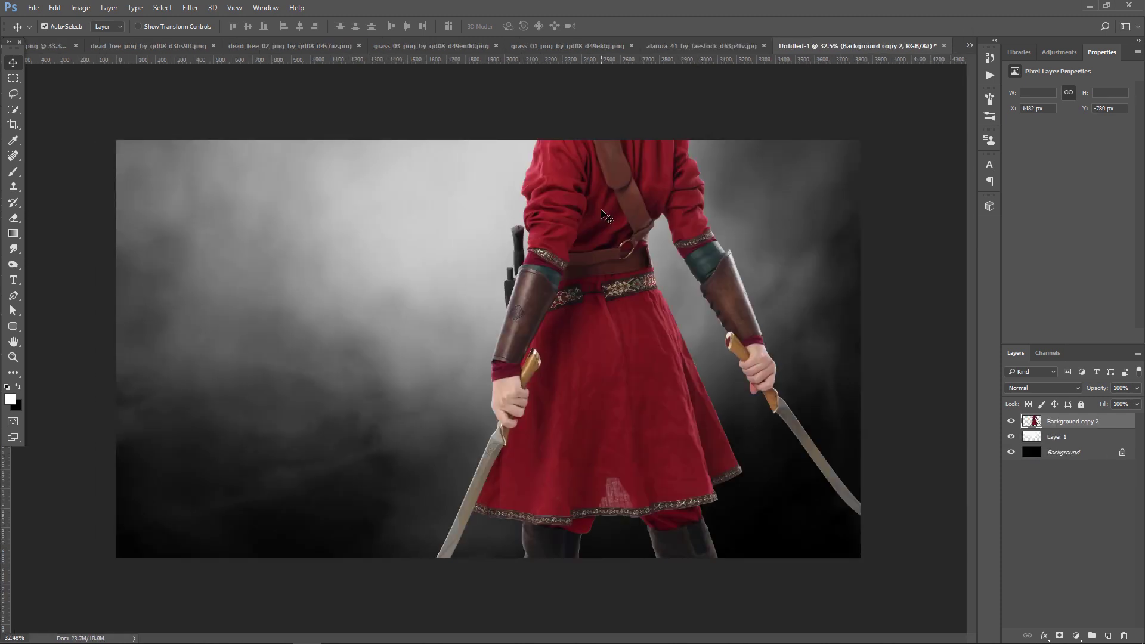
key("ctrl+t")
mouse_move(458, 172)
left_mouse_down()
mouse_move(519, 230)
mouse_move(567, 200)
left_mouse_up()
mouse_move(513, 176)
left_mouse_down()
mouse_move(471, 150)
mouse_move(657, 260)
mouse_move(643, 297)
left_mouse_up()
left_click_drag(525, 152, 519, 140)
key("Return")
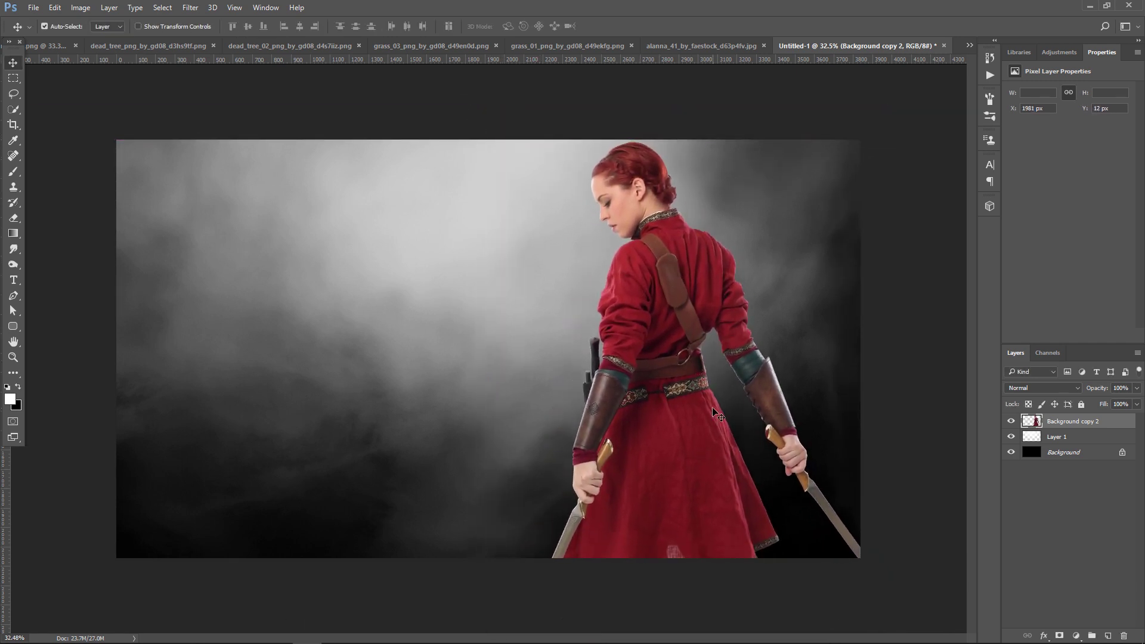
key("shift+Left")
key("shift+Left")
key("shift+Left")
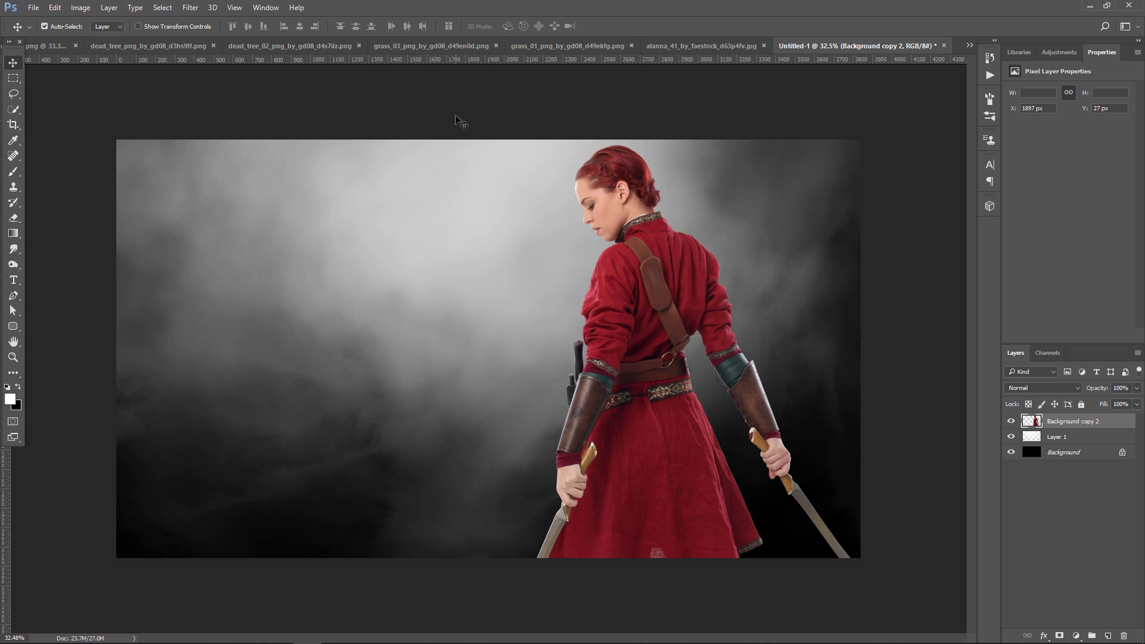
left_click(190, 7)
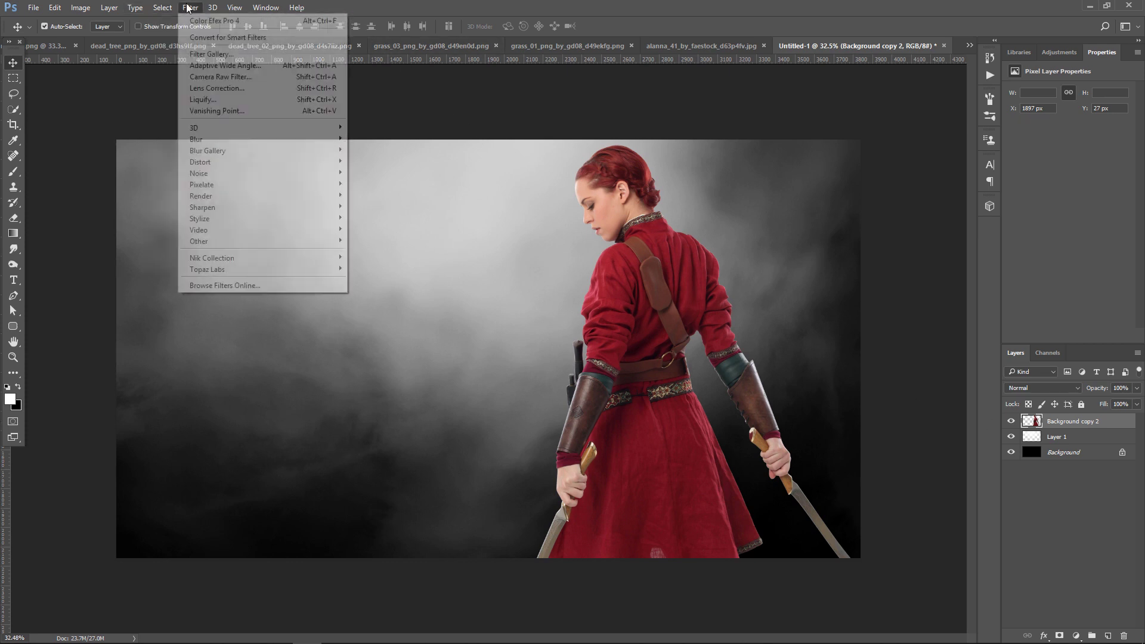
- Apply Camera Raw with Highlights −43, Shadows +35, Whites −30, Blacks +53, Clarity +49
left_click(222, 79)
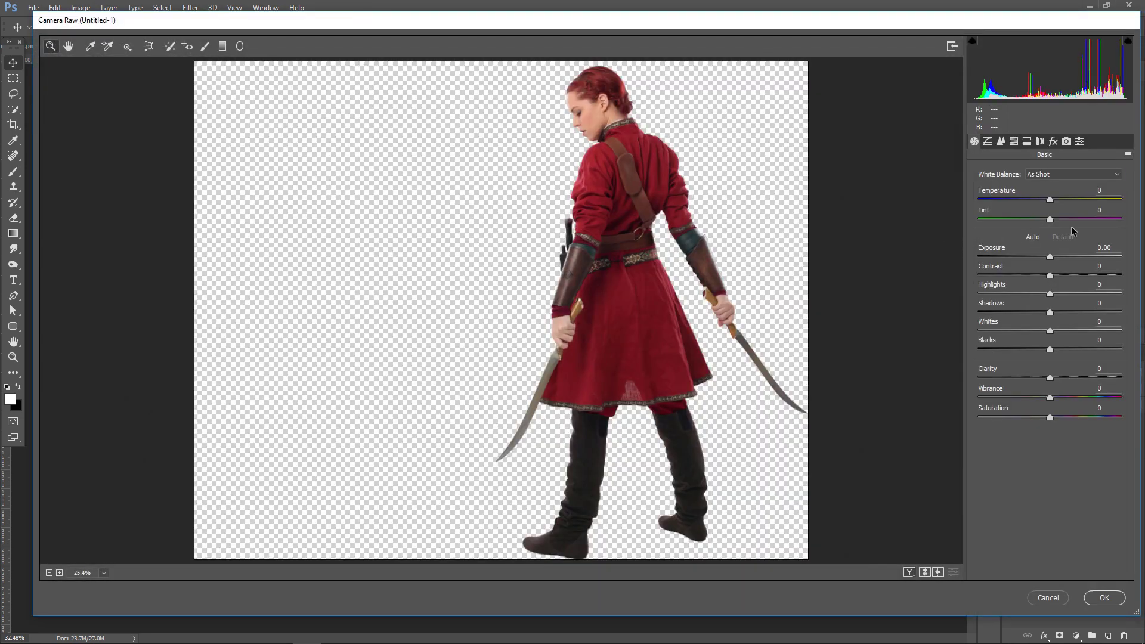
mouse_move(1050, 379)
left_mouse_down()
mouse_move(1085, 378)
mouse_move(1087, 350)
mouse_move(1027, 330)
mouse_move(1075, 312)
mouse_move(1018, 294)
left_mouse_up()
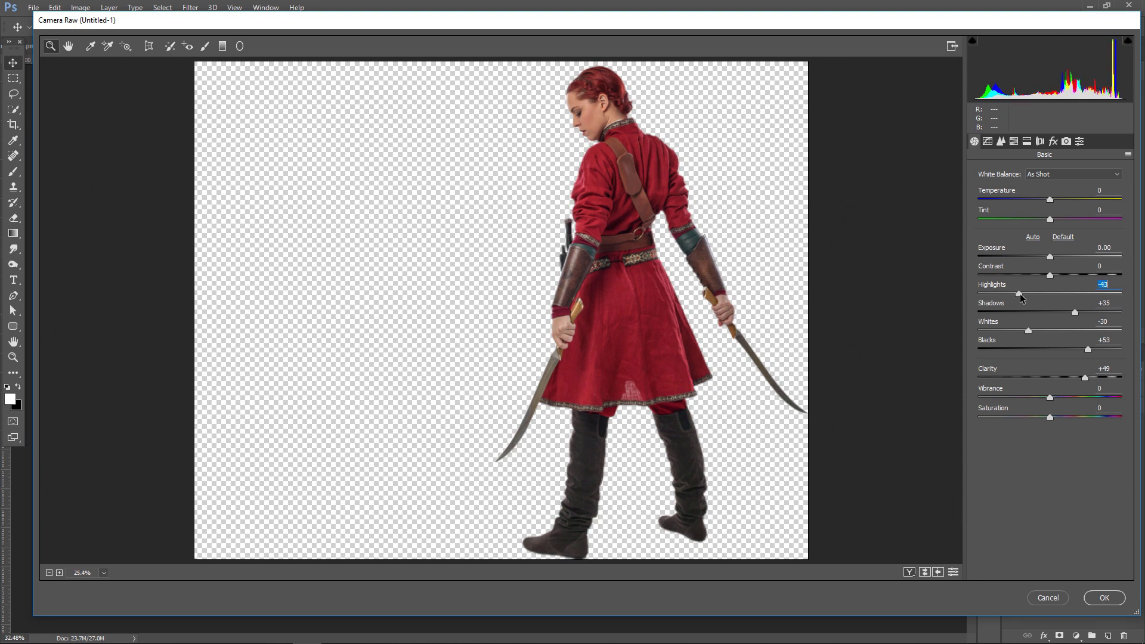
left_click(1105, 598)
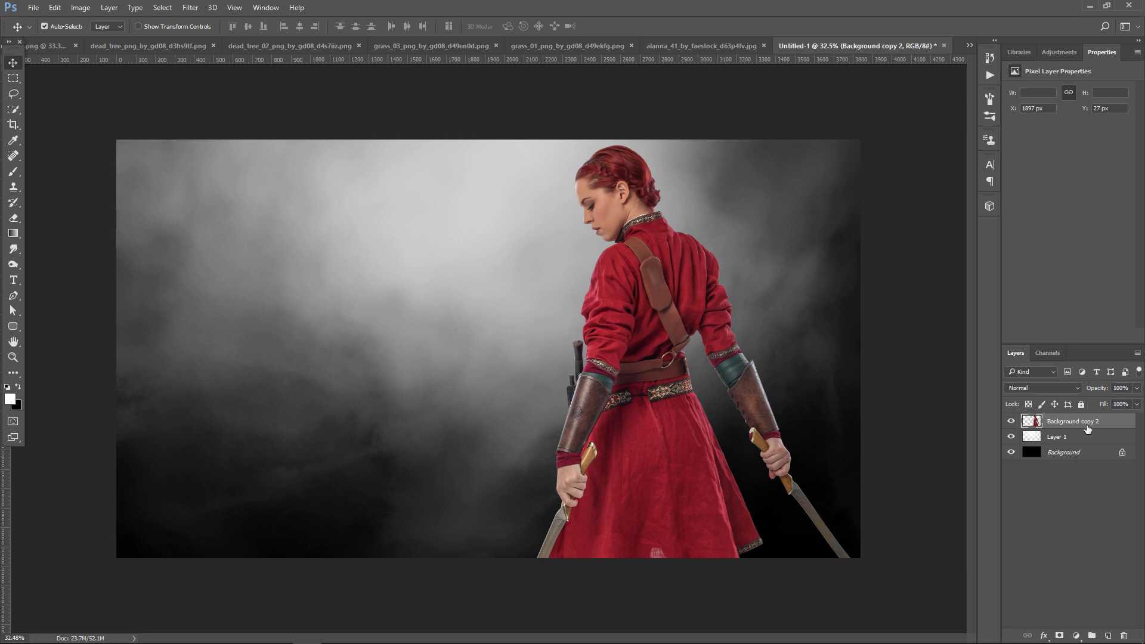
- Clip a Hue/Saturation layer to the swordswoman with Saturation −42 and Lightness −37
left_click(1076, 635)
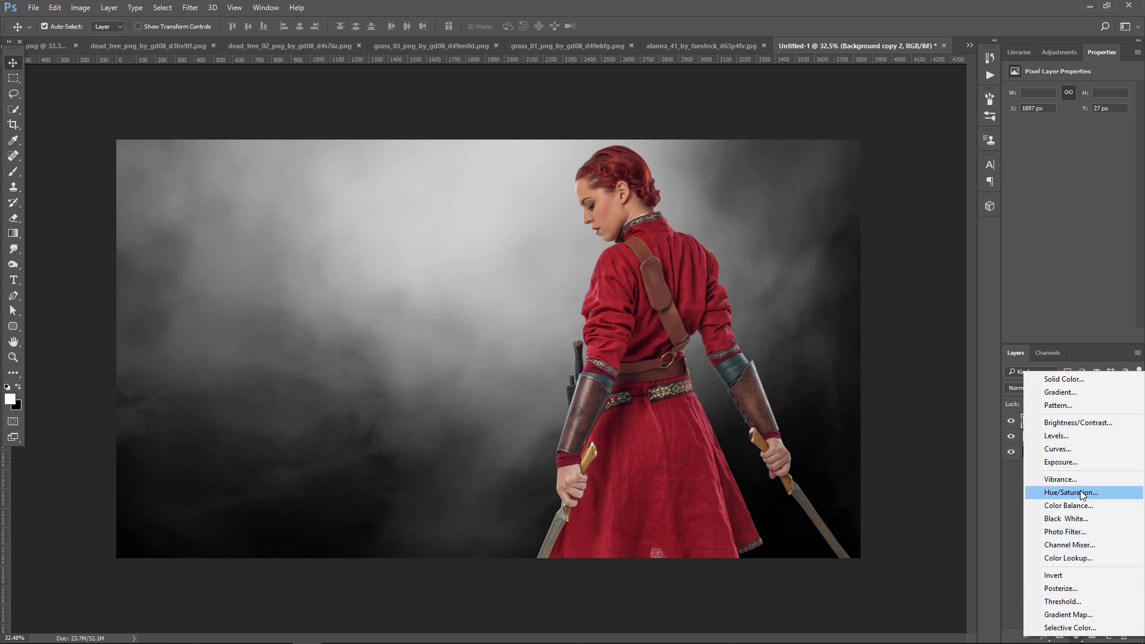
left_click(1080, 492)
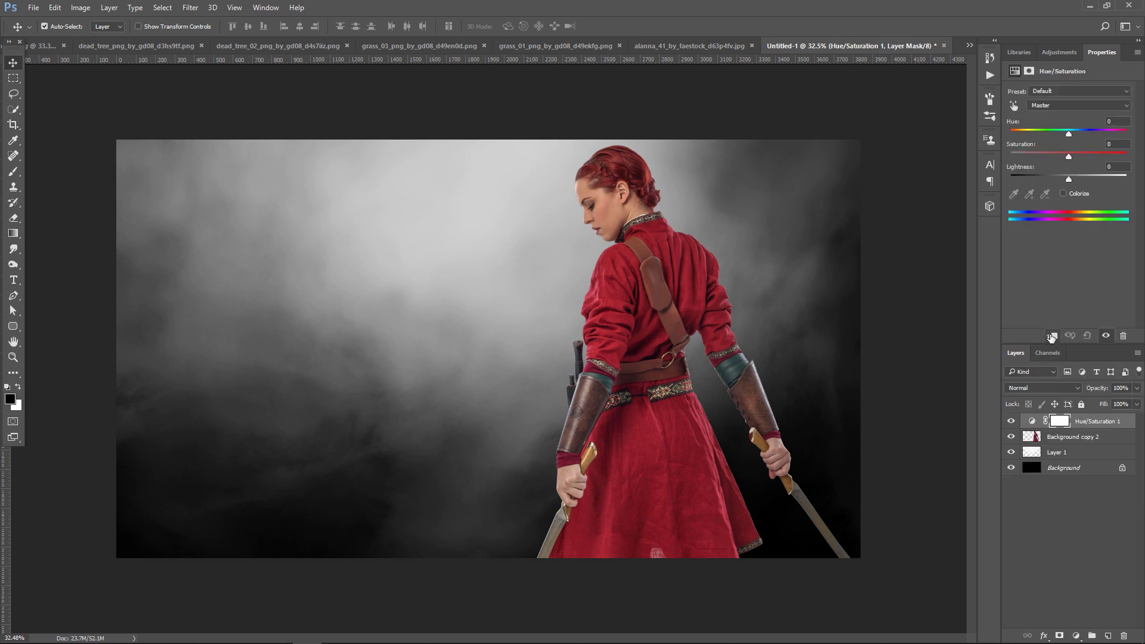
left_click(1051, 337)
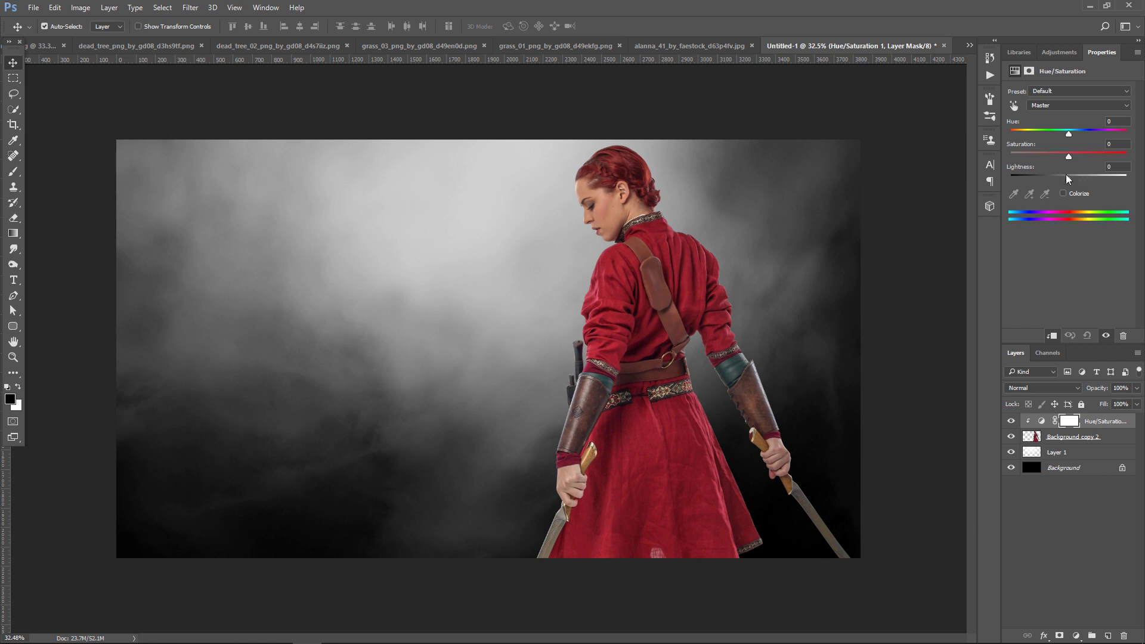
mouse_move(1068, 157)
left_mouse_down()
mouse_move(1051, 157)
mouse_move(1050, 177)
left_mouse_up()
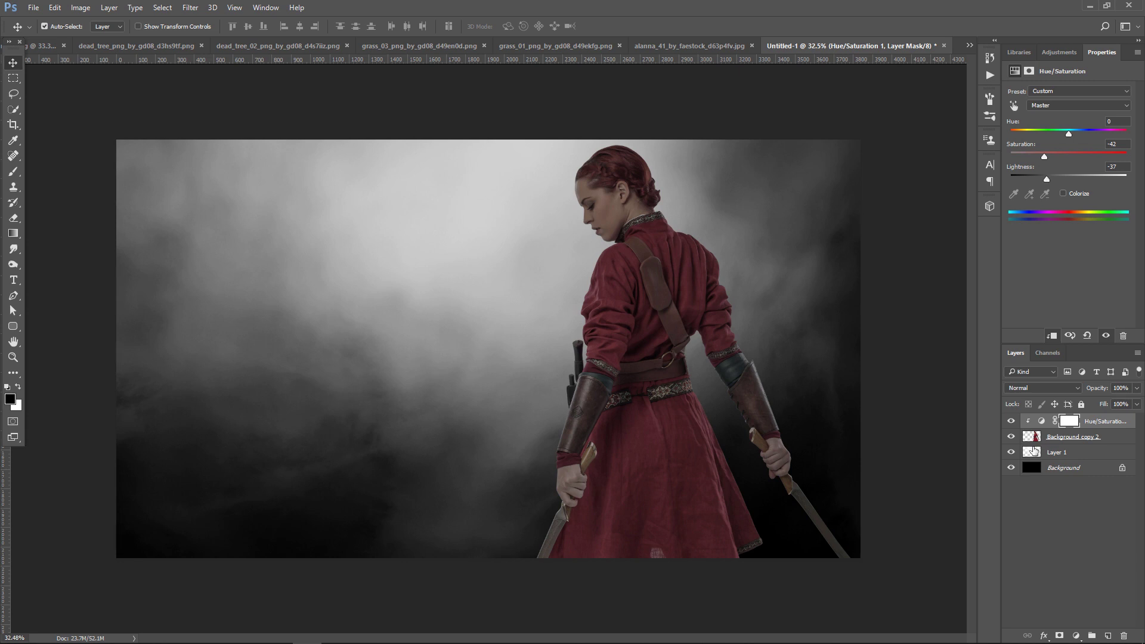
left_click(1070, 421)
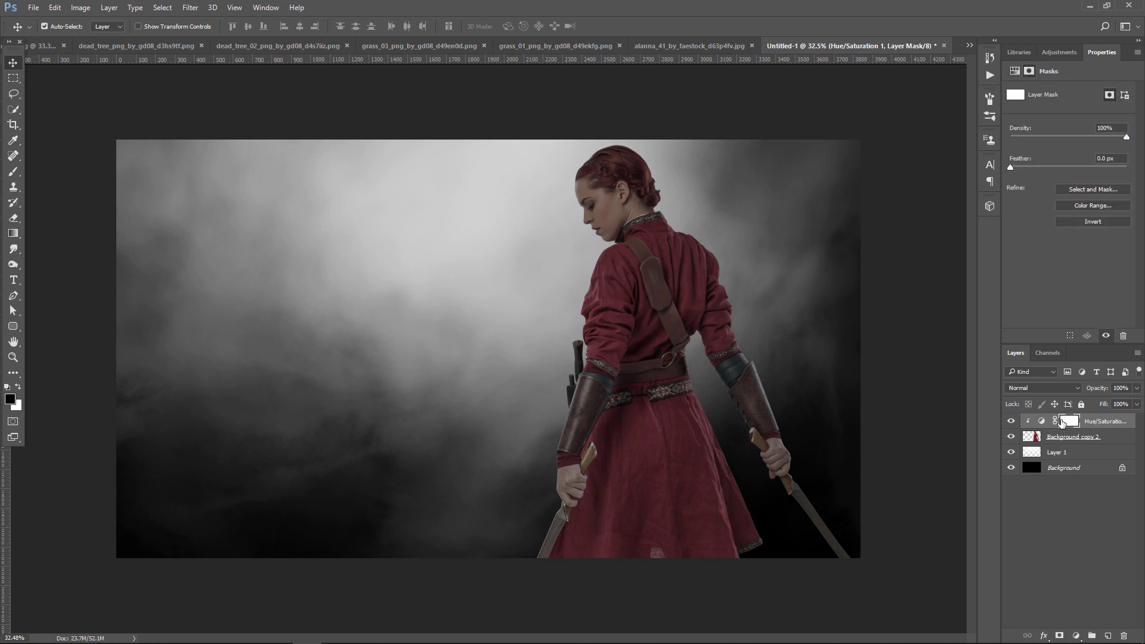
- Set up a soft round brush at 33% opacity, sized about 300 px
left_click(13, 172)
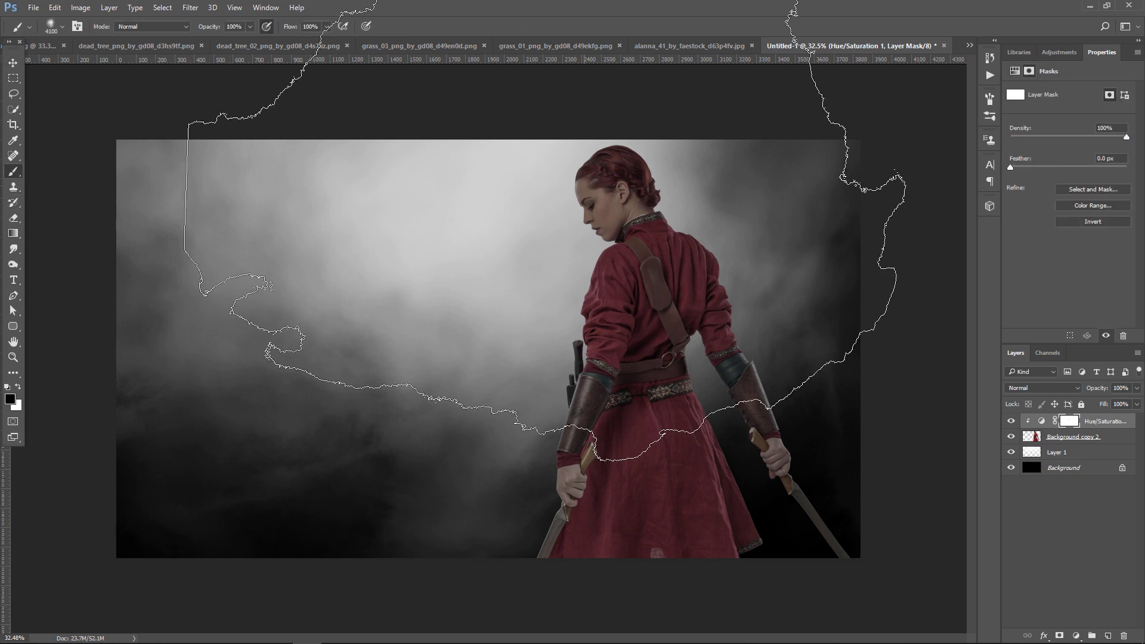
left_click(57, 28)
double_click(60, 118)
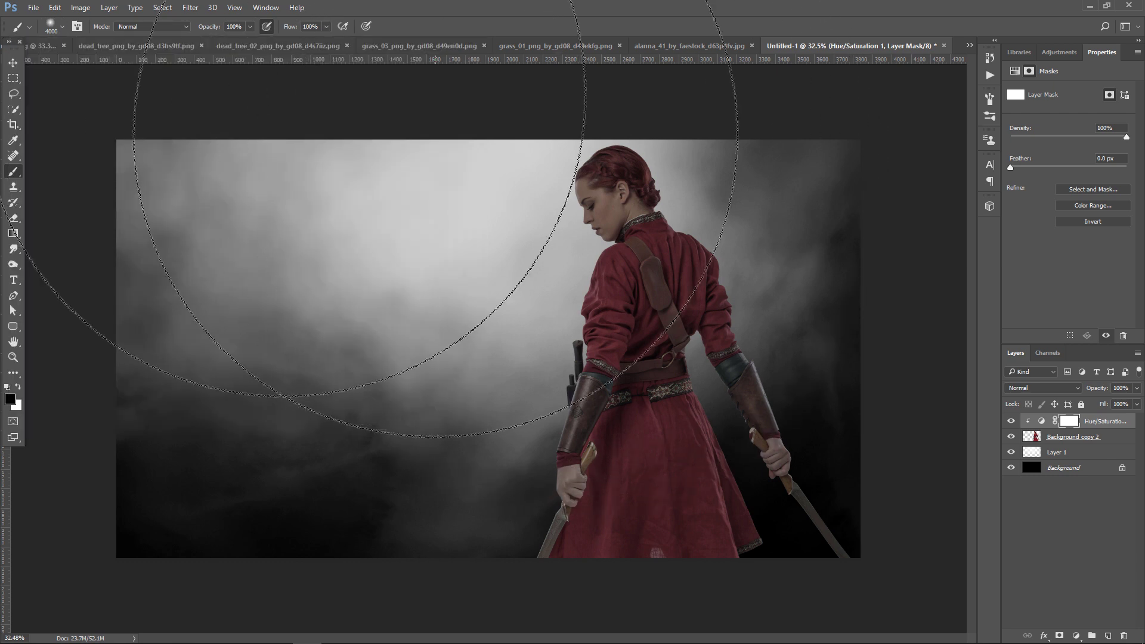
left_click(250, 27)
left_click_drag(224, 42, 213, 44)
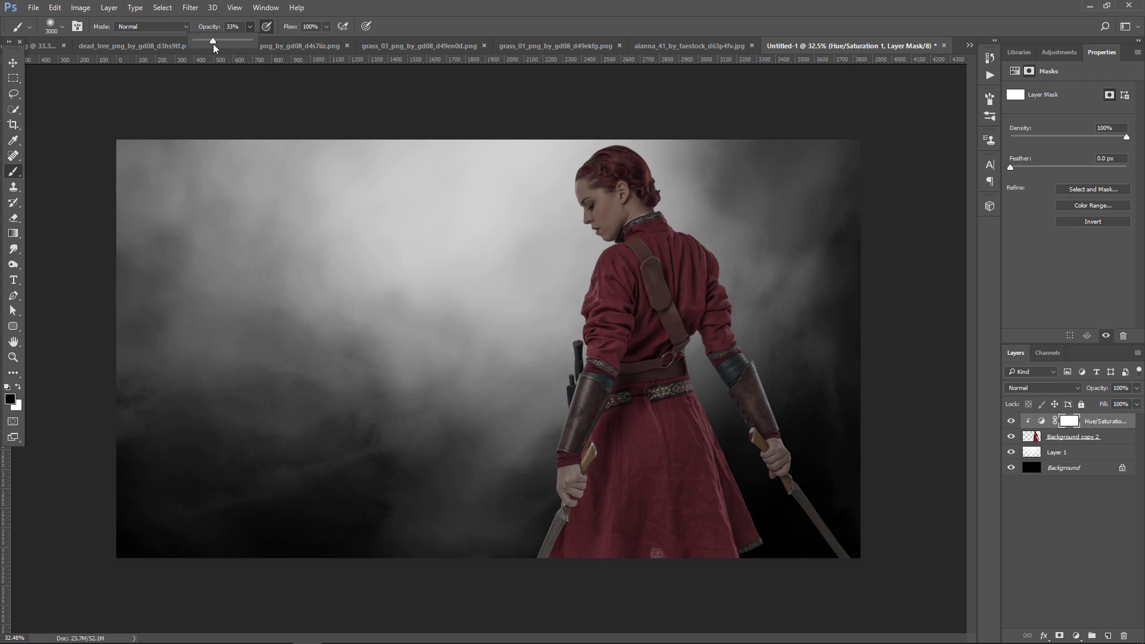
key("bracketleft")
key("bracketleft")
key("bracketleft")
key("bracketleft")
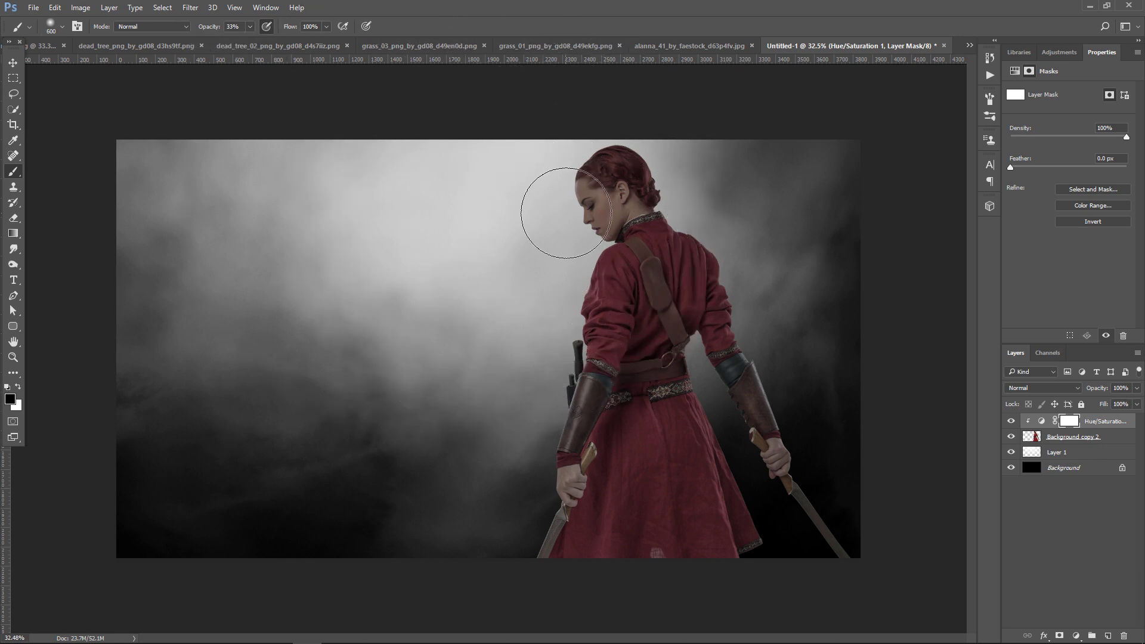
key("bracketleft")
key("bracketleft")
key("bracketleft")
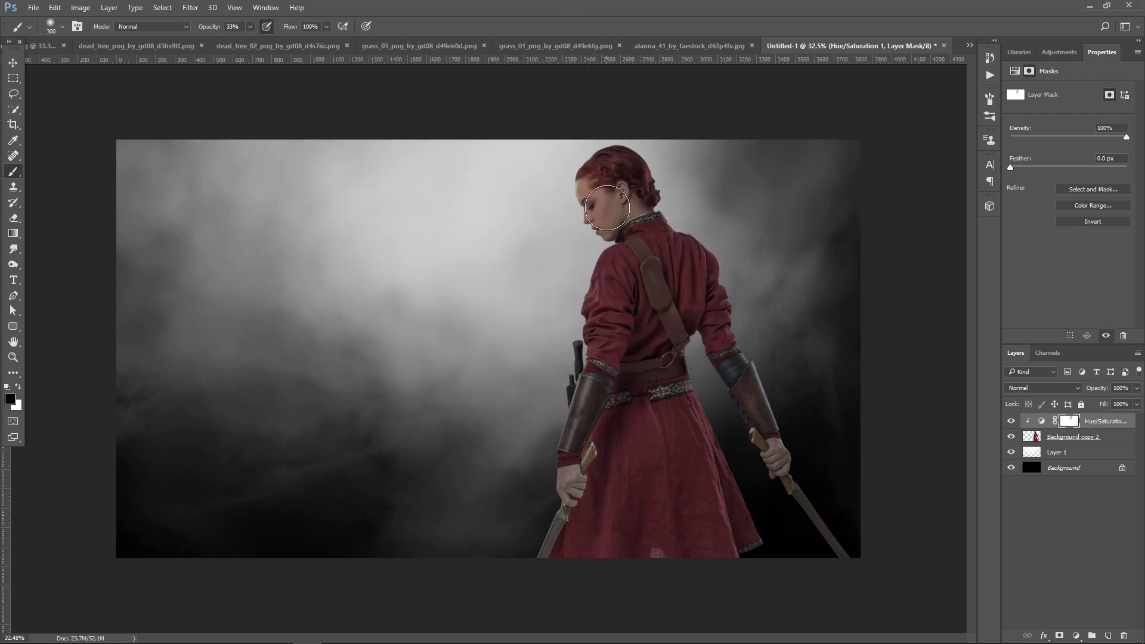
- Paint the Hue/Saturation mask black over the woman's face, hair, arm and skirt
left_click_drag(590, 225, 594, 158)
key("bracketright")
key("bracketright")
key("bracketright")
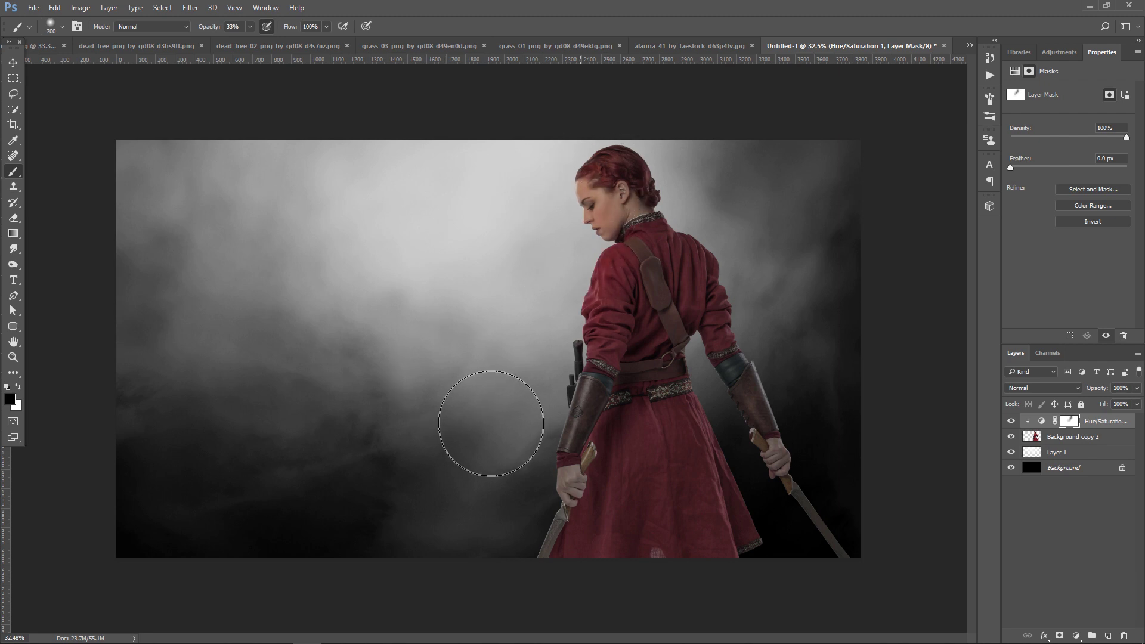
left_click_drag(465, 481, 543, 346)
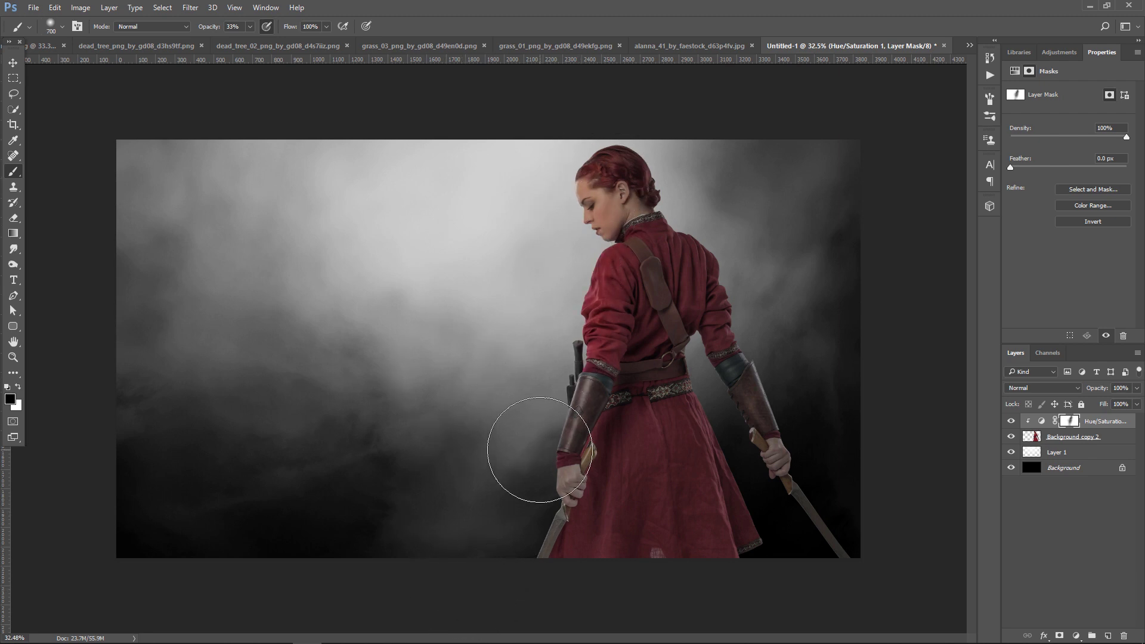
left_click_drag(776, 444, 781, 438)
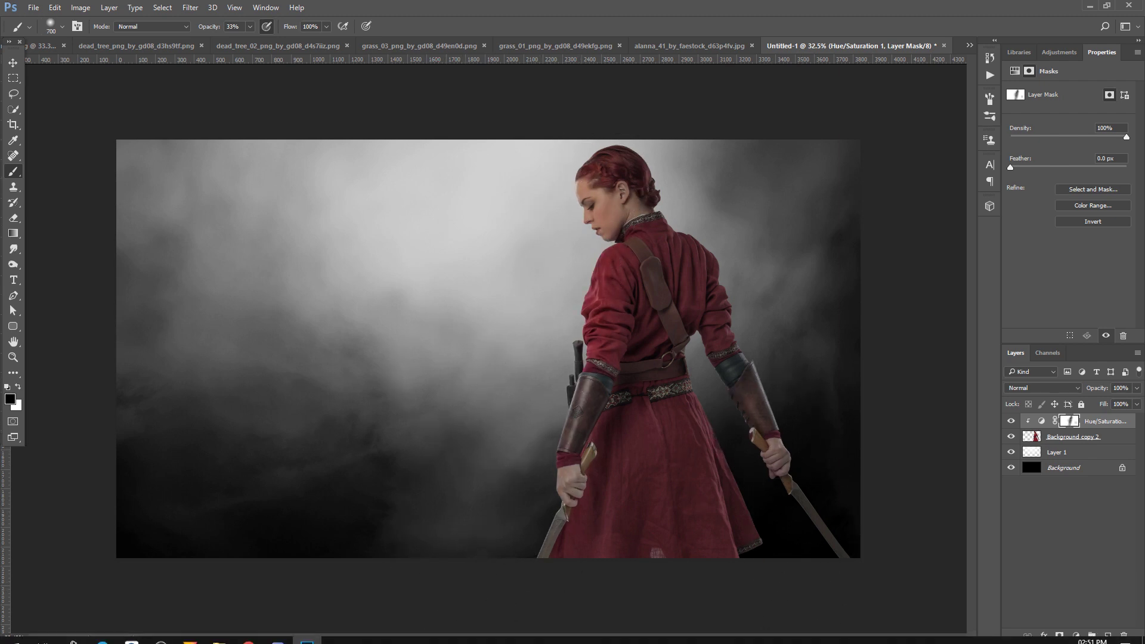
left_click_drag(625, 471, 632, 477)
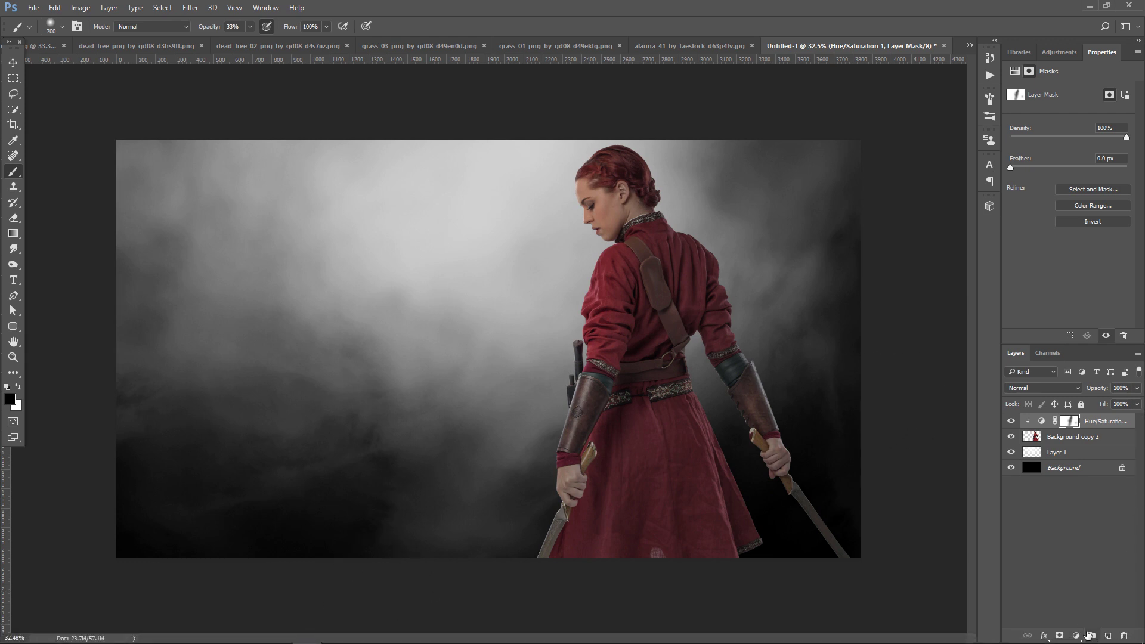
- Clip an Exposure layer at about −1.74, masked to keep head and upper back lit, and add Layer 2
left_click(1077, 635)
left_click(1084, 463)
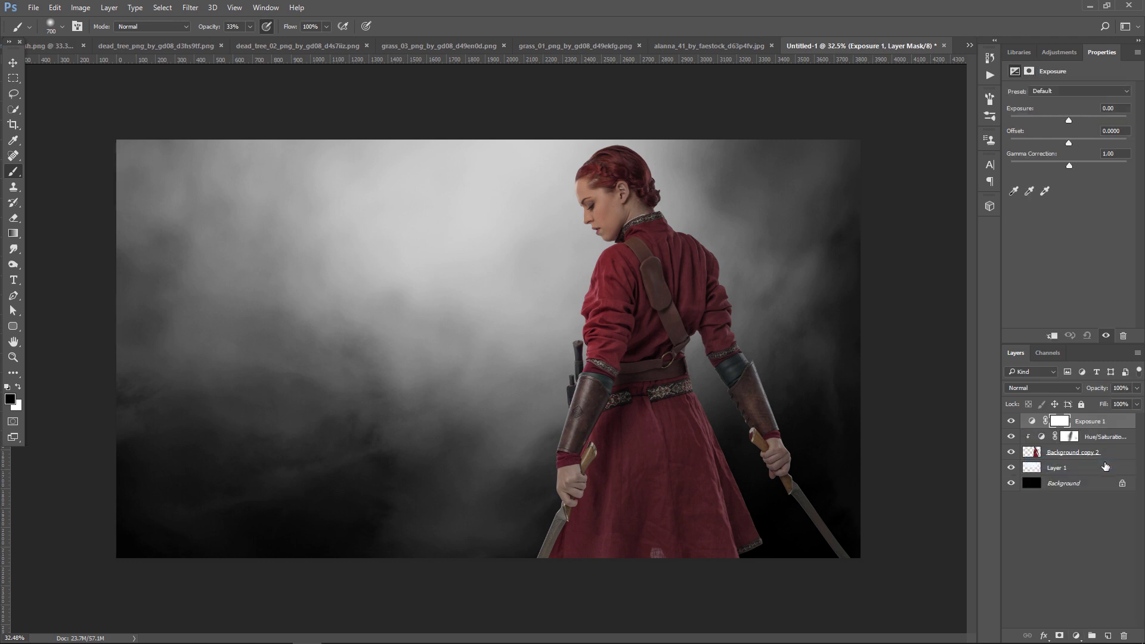
left_click(1052, 336)
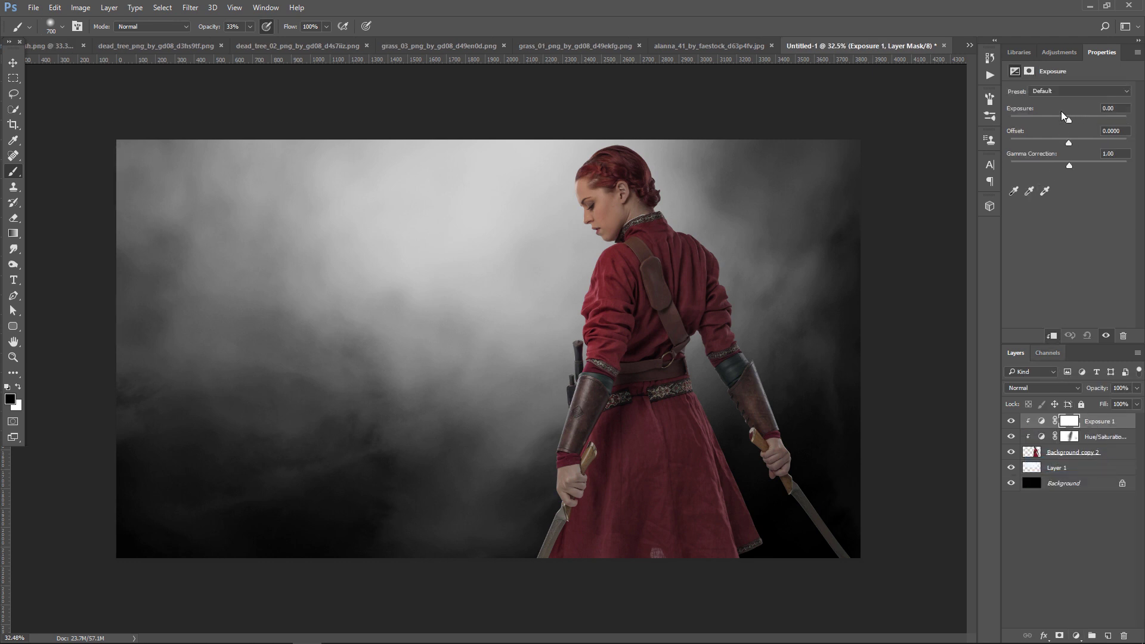
left_click_drag(1067, 120, 1058, 120)
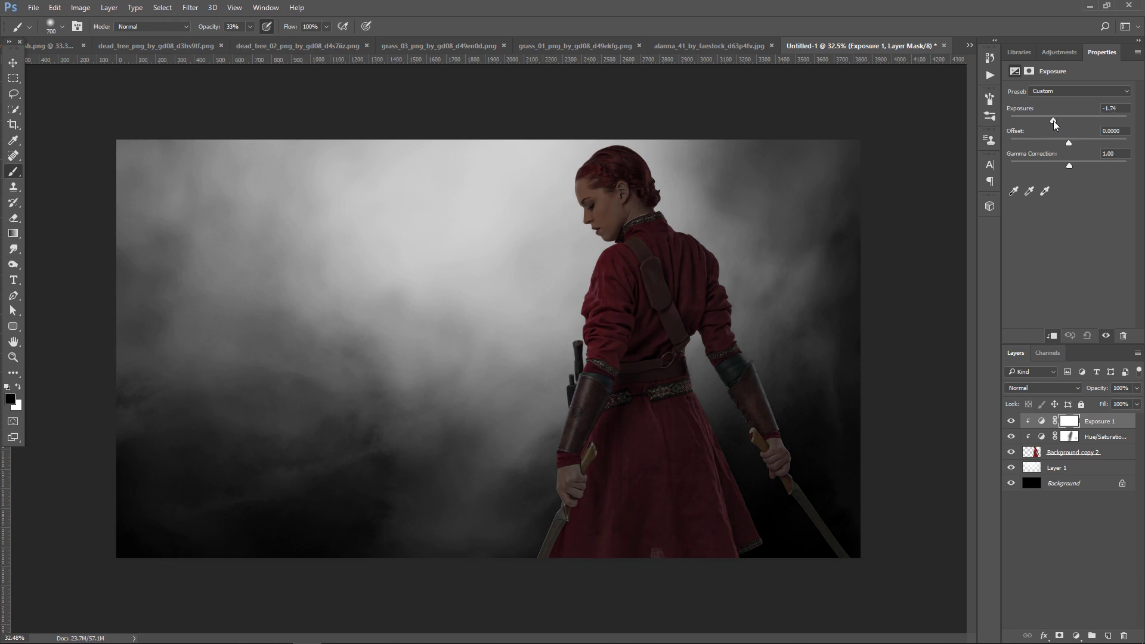
left_click(1071, 421)
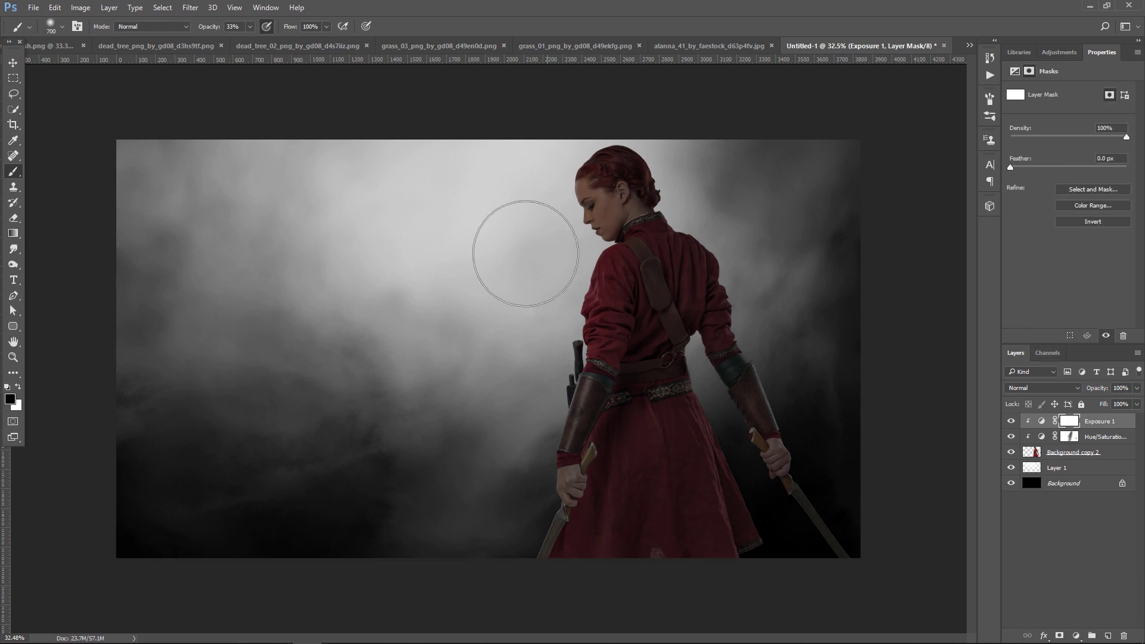
mouse_move(522, 340)
left_mouse_down()
mouse_move(532, 243)
mouse_move(563, 169)
mouse_move(562, 238)
mouse_move(695, 208)
left_mouse_up()
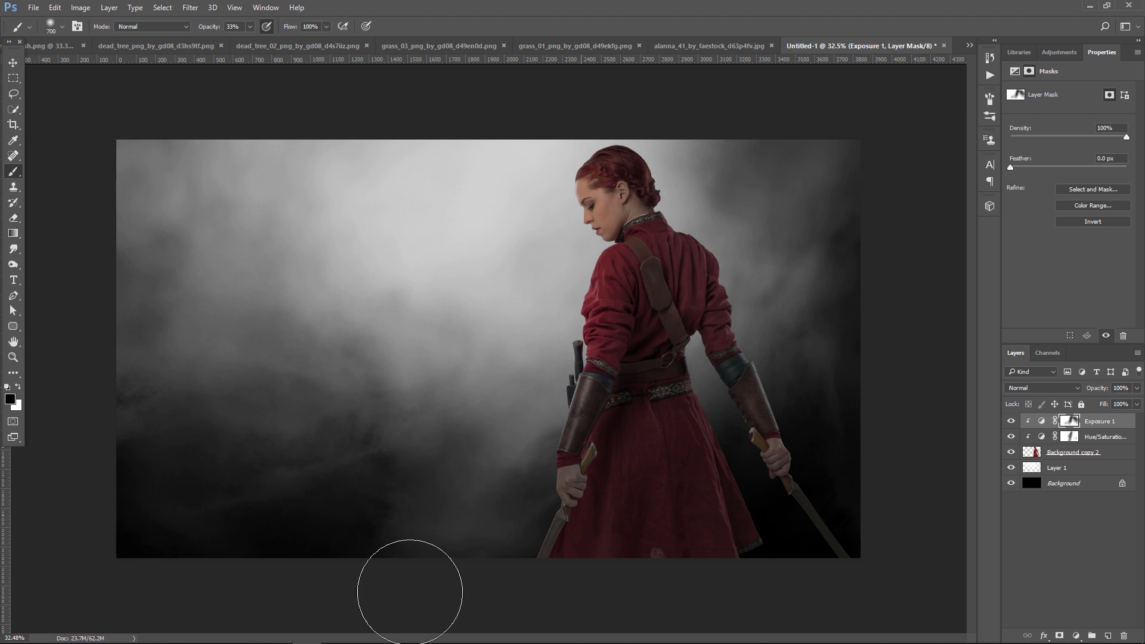
left_click(1108, 637)
- Clip Layer 2 to the swordswoman and shade her lower dress with a large soft black brush
key("x")
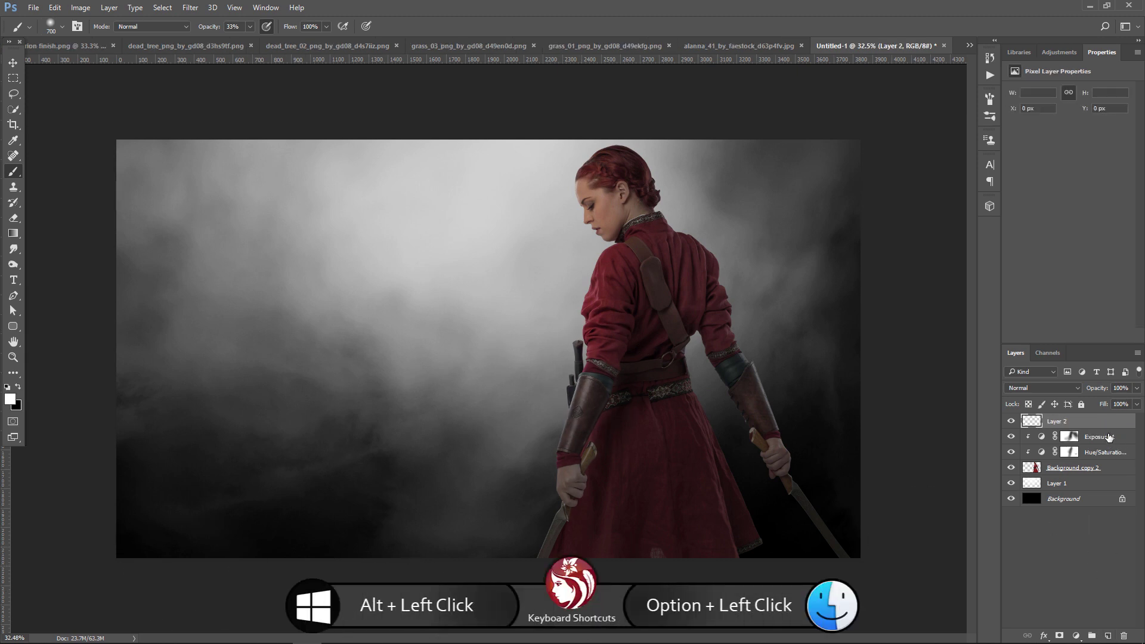
left_click(1115, 425, "alt")
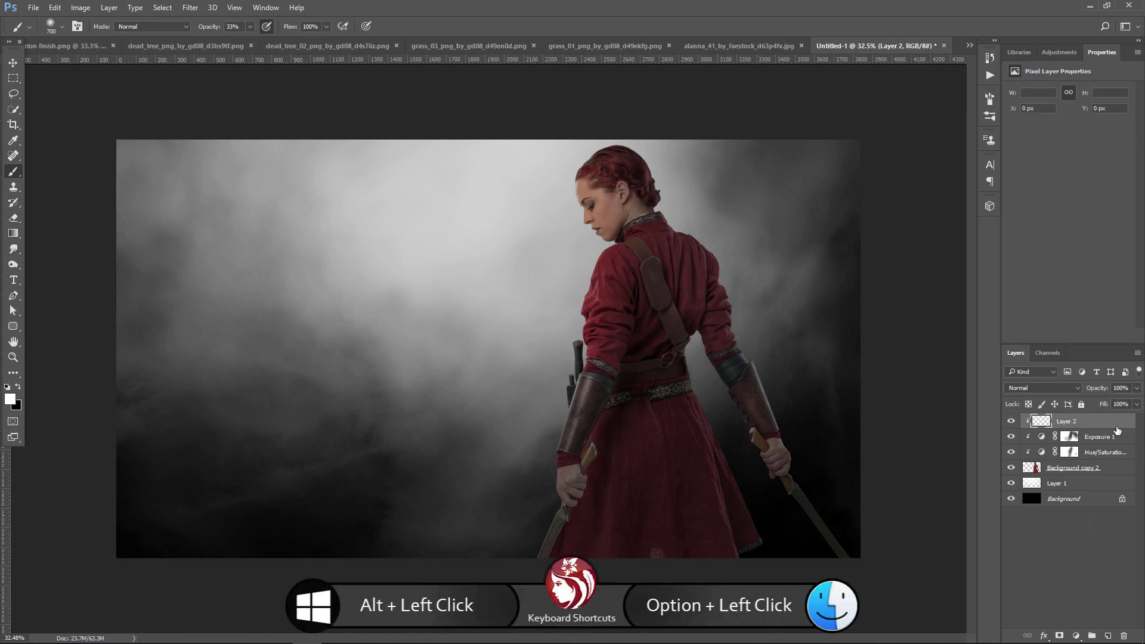
left_click(19, 388)
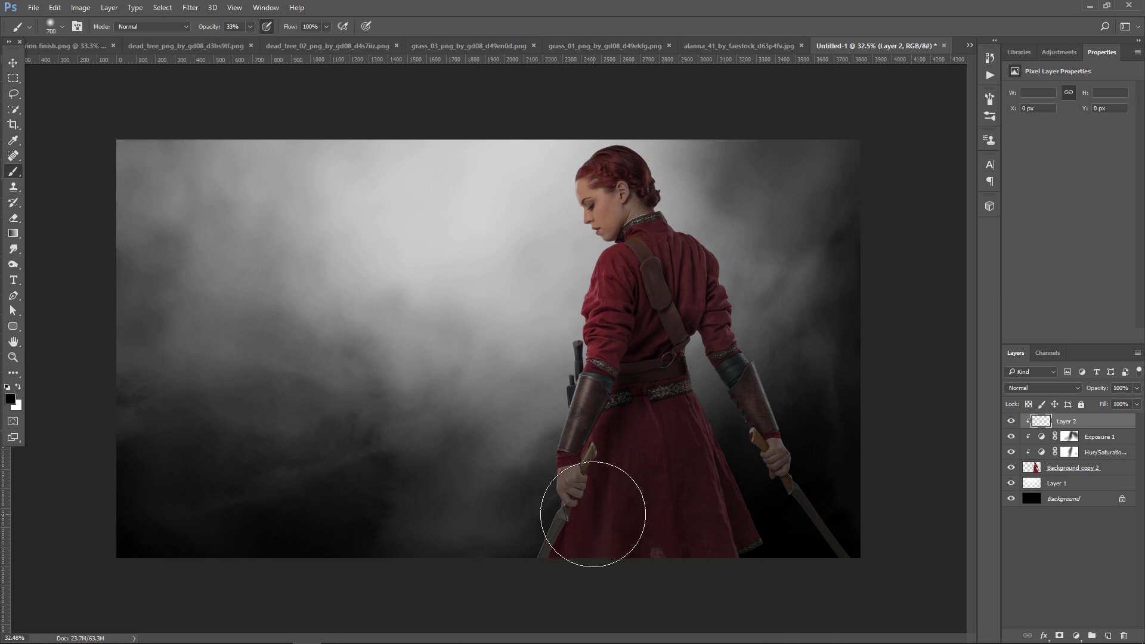
left_click(593, 514)
key("bracketright")
key("bracketright")
key("bracketright")
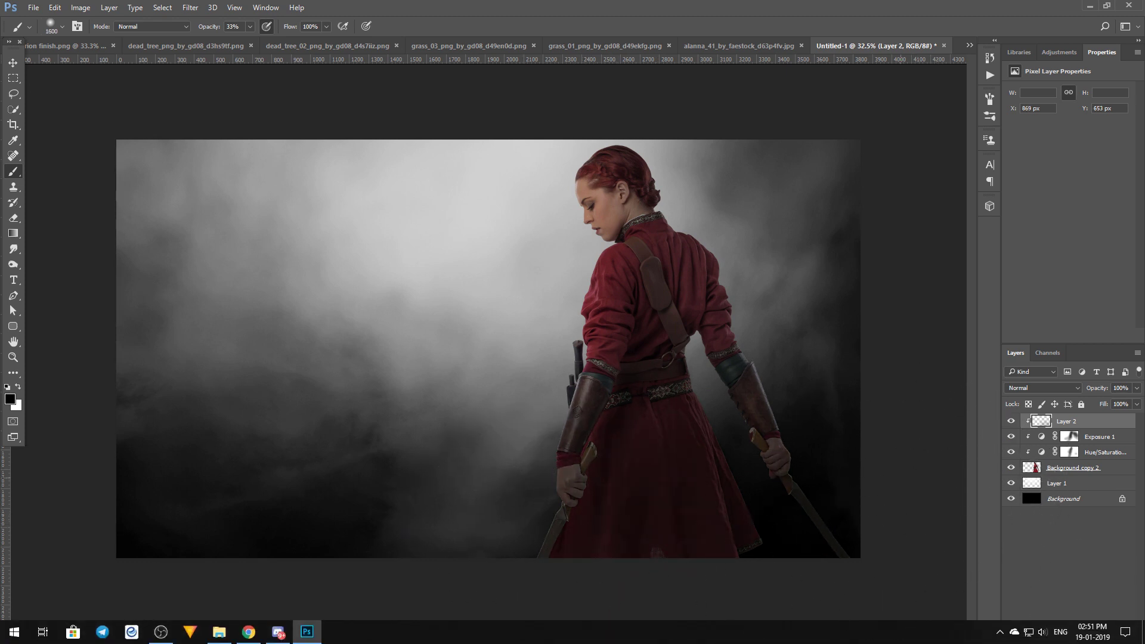
key("v")
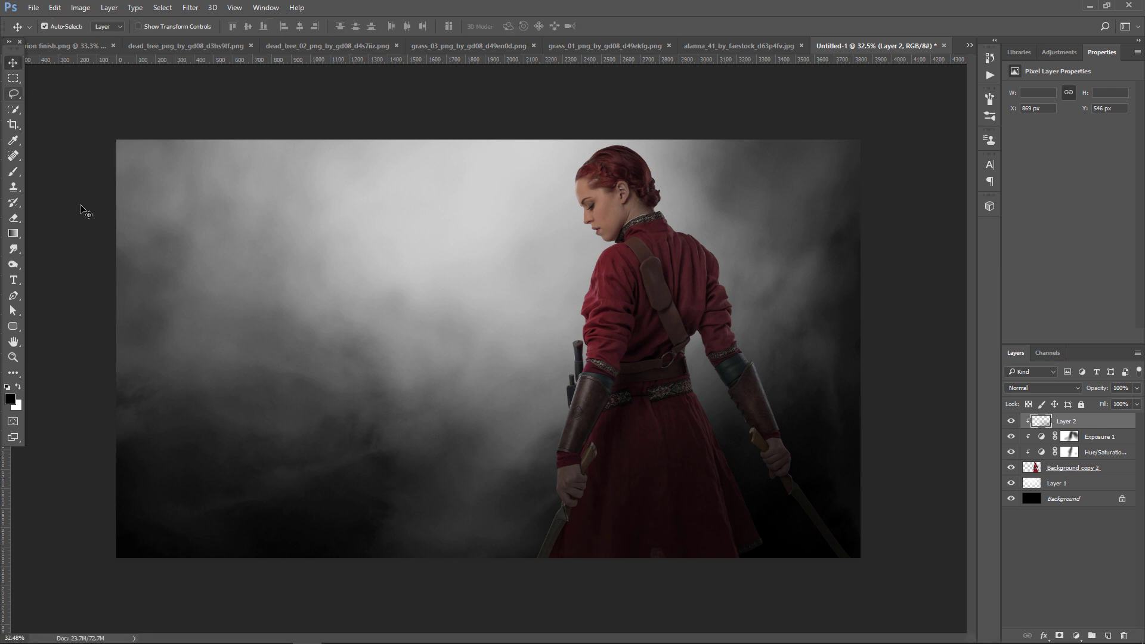
left_click(1090, 490)
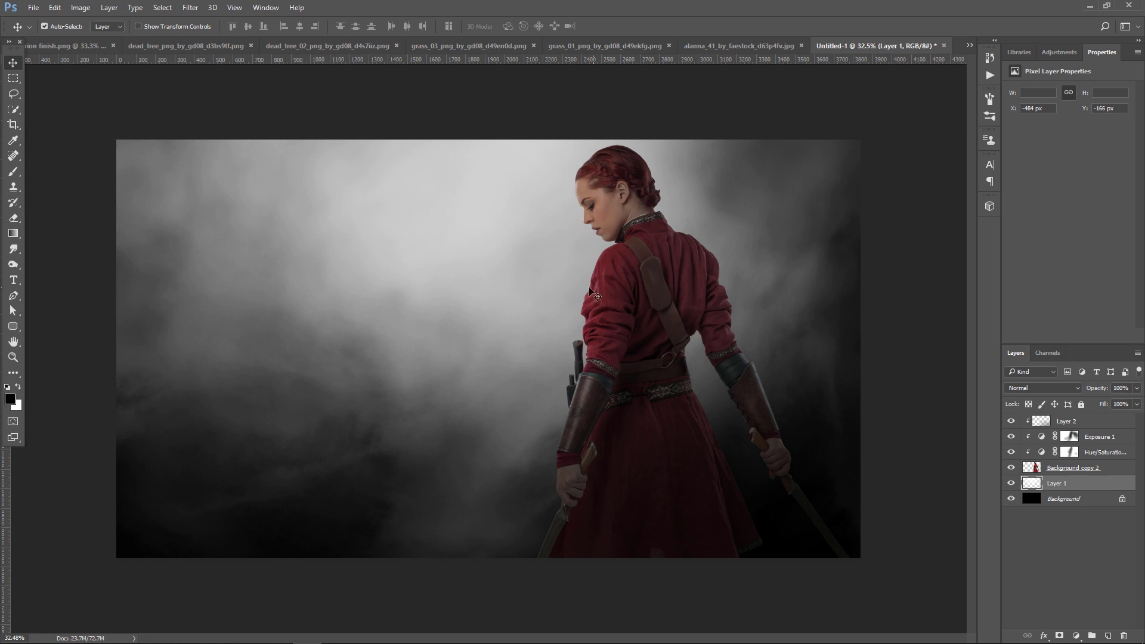
- Bring the grass_01 layer into Untitled-1, scaled to about 119.68% along the bottom
left_click(750, 46)
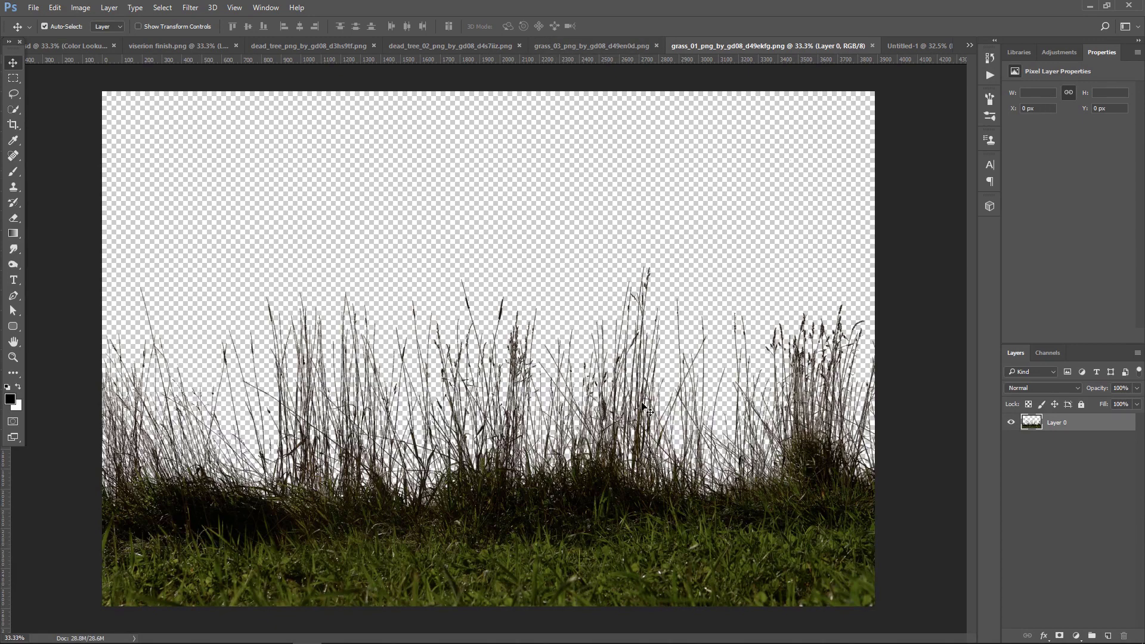
left_click_drag(644, 408, 768, 336)
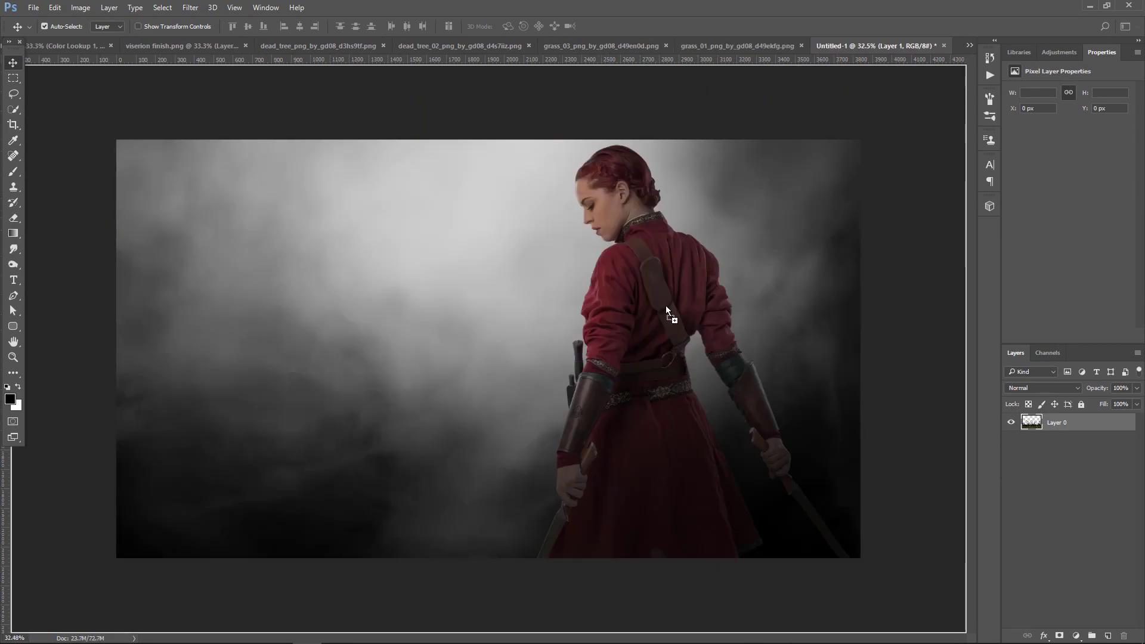
left_click_drag(915, 58, 667, 309)
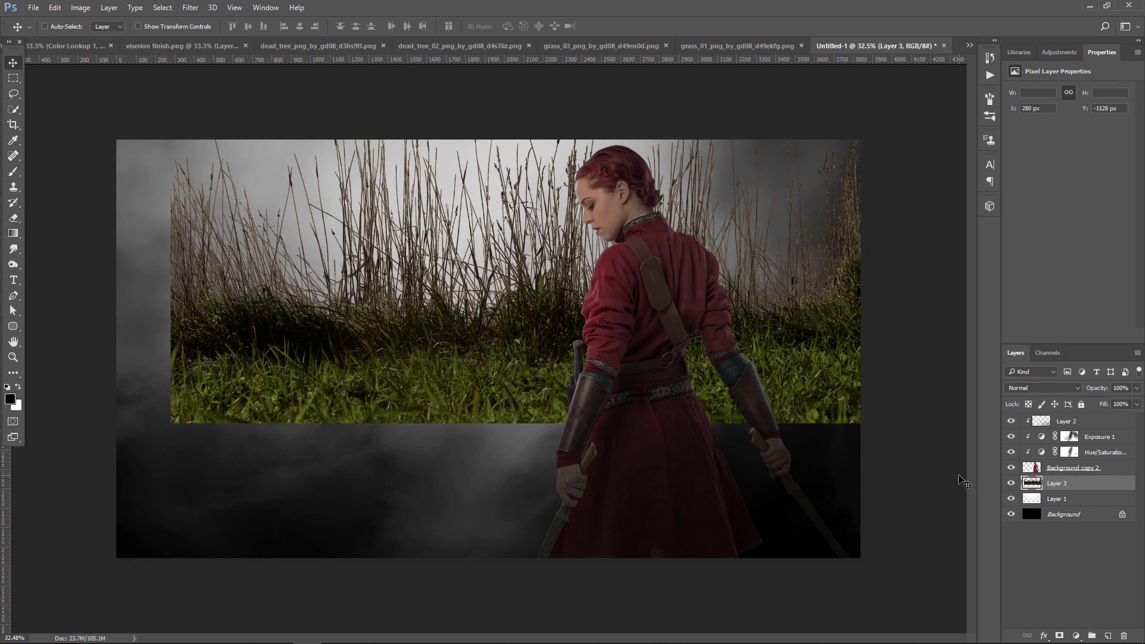
key("ctrl+t")
left_click_drag(757, 322, 716, 474)
left_click_drag(885, 113, 984, 56)
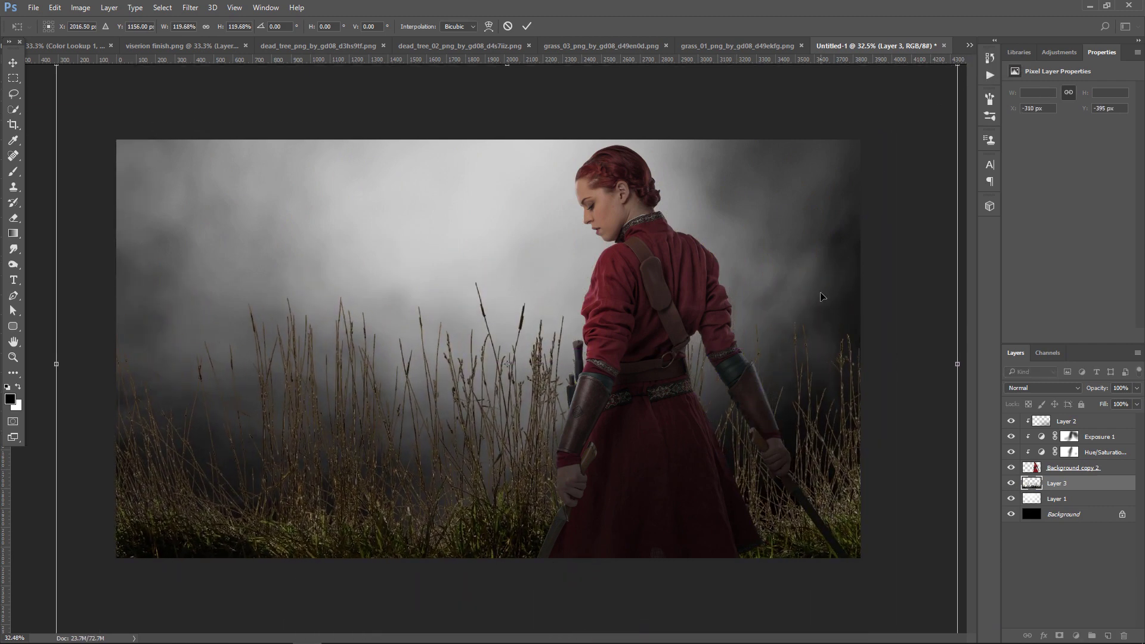
left_click_drag(820, 296, 818, 339)
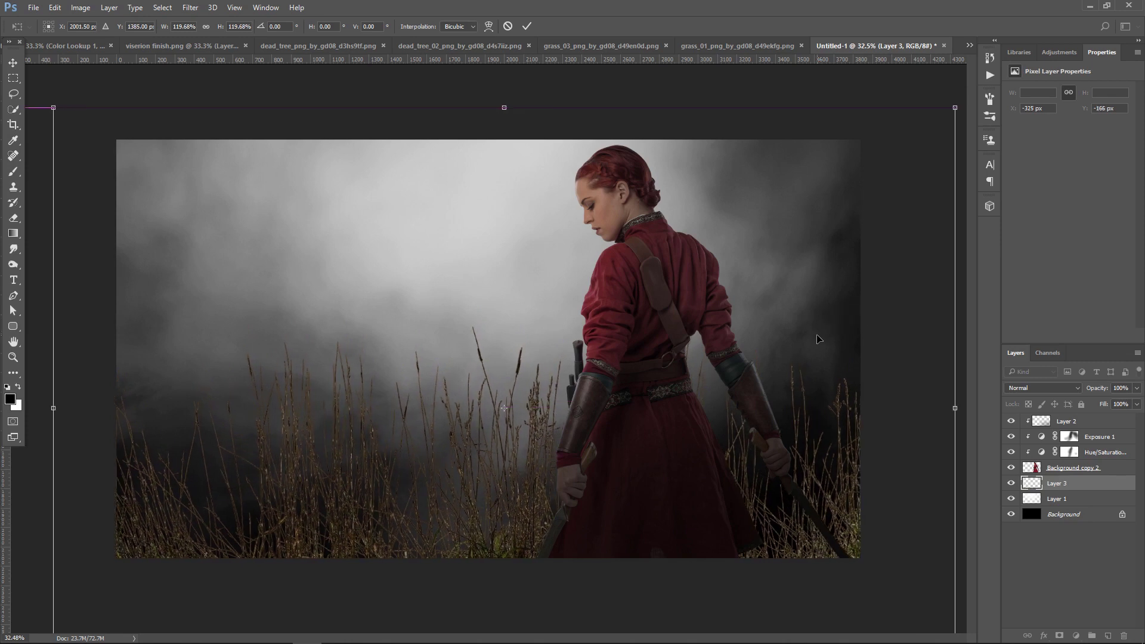
key("Return")
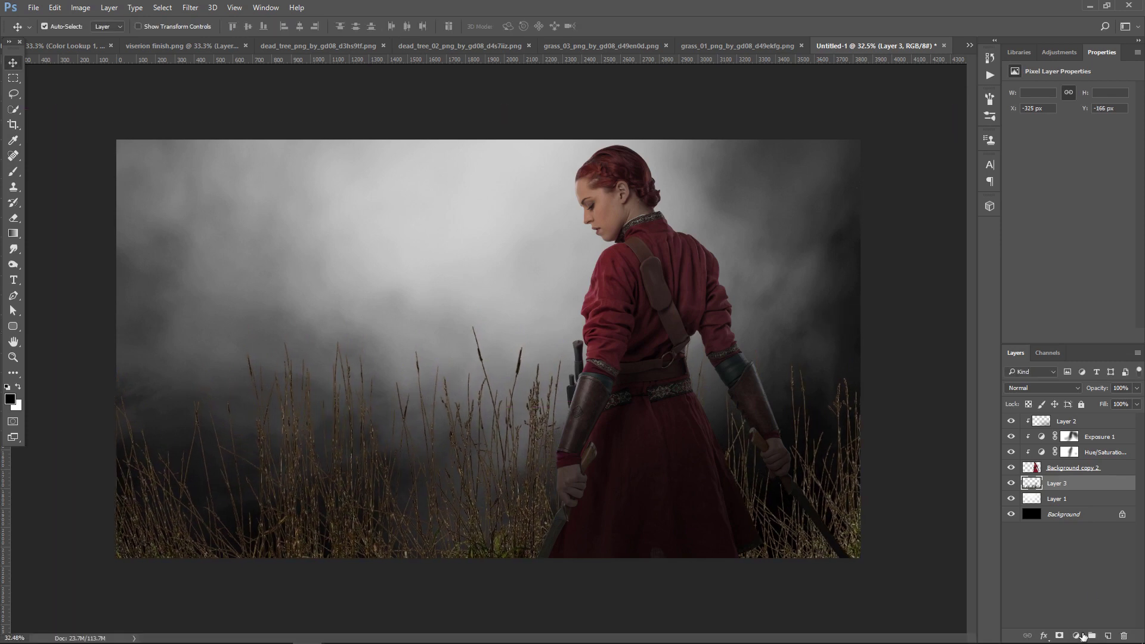
- Clip a Hue/Saturation adjustment to the grass with Saturation and Lightness both at -63
left_click(1076, 636)
left_click(1071, 489)
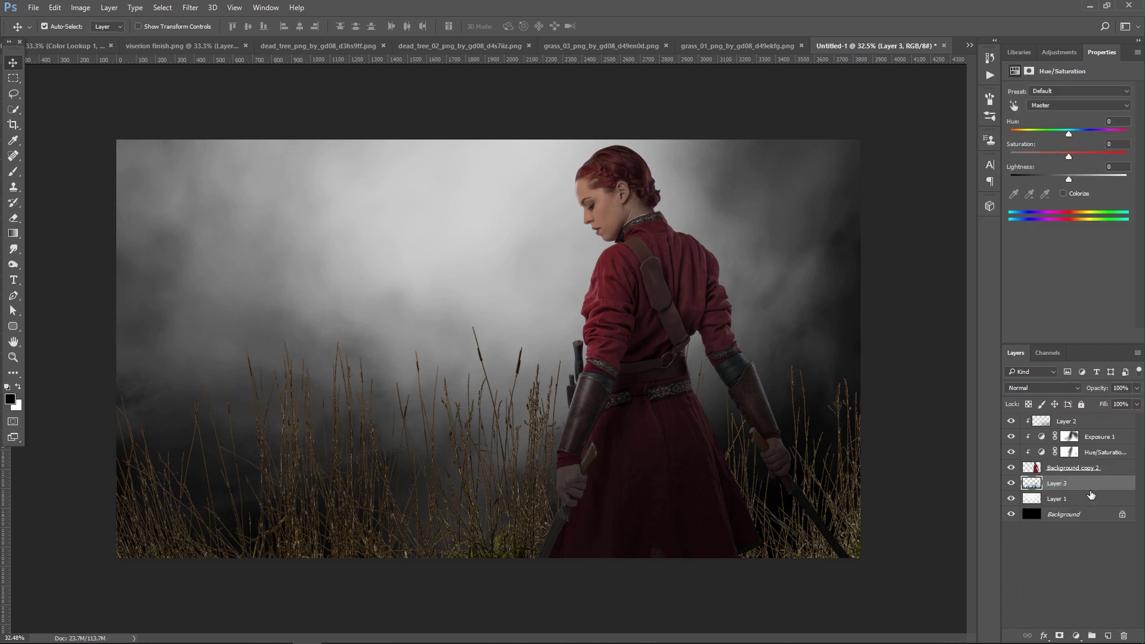
left_click(1052, 336)
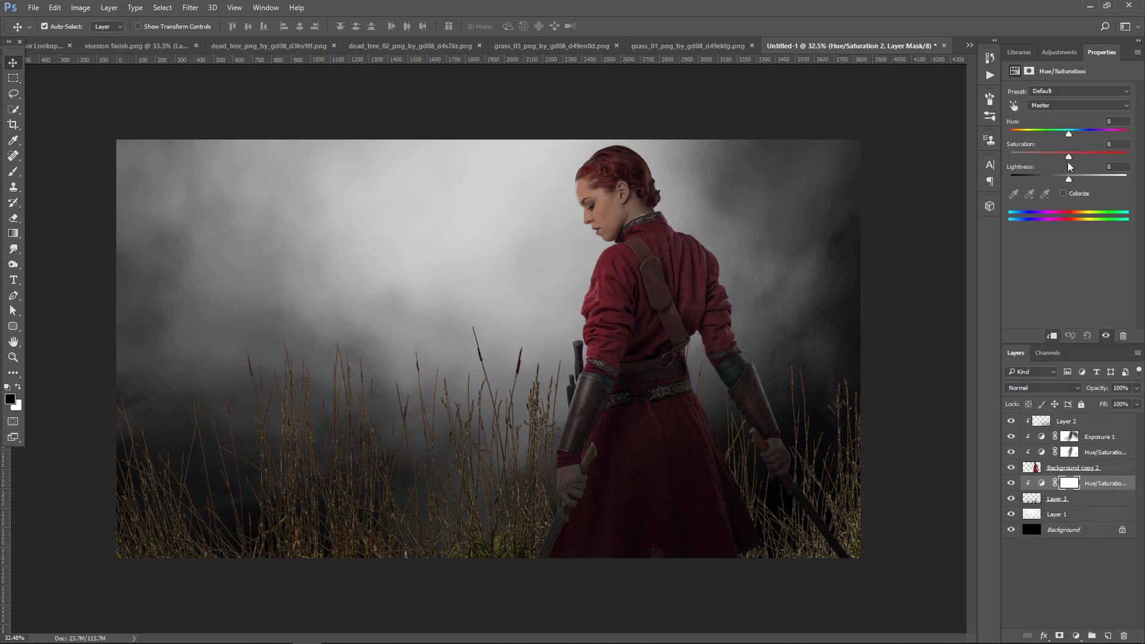
mouse_move(1068, 157)
left_mouse_down()
mouse_move(1031, 157)
mouse_move(1036, 183)
left_mouse_up()
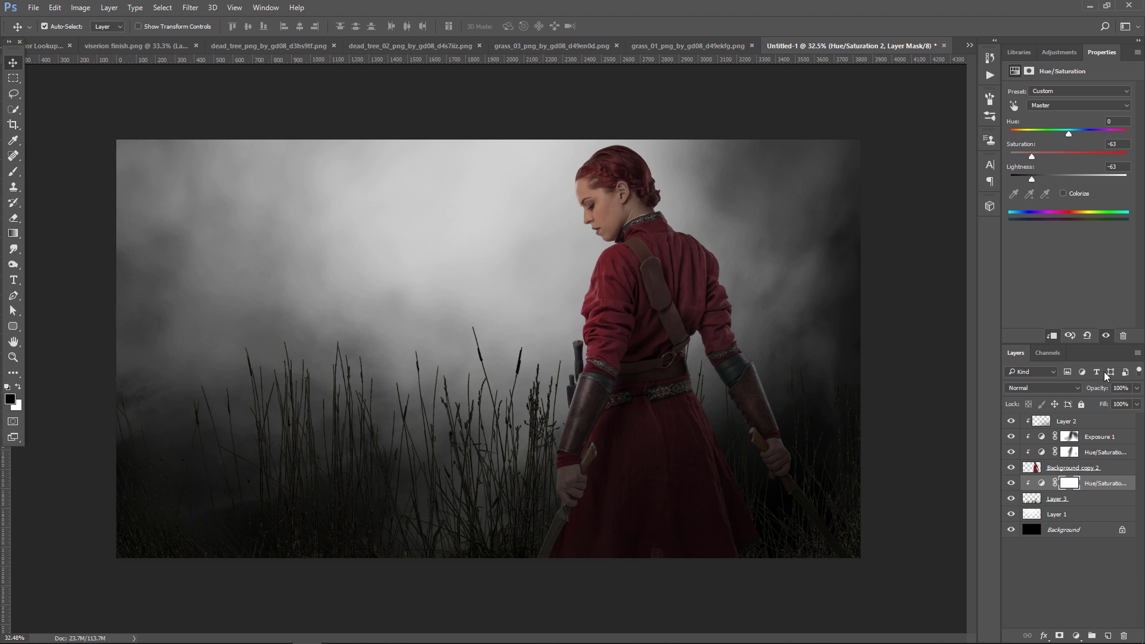
left_click(1101, 504)
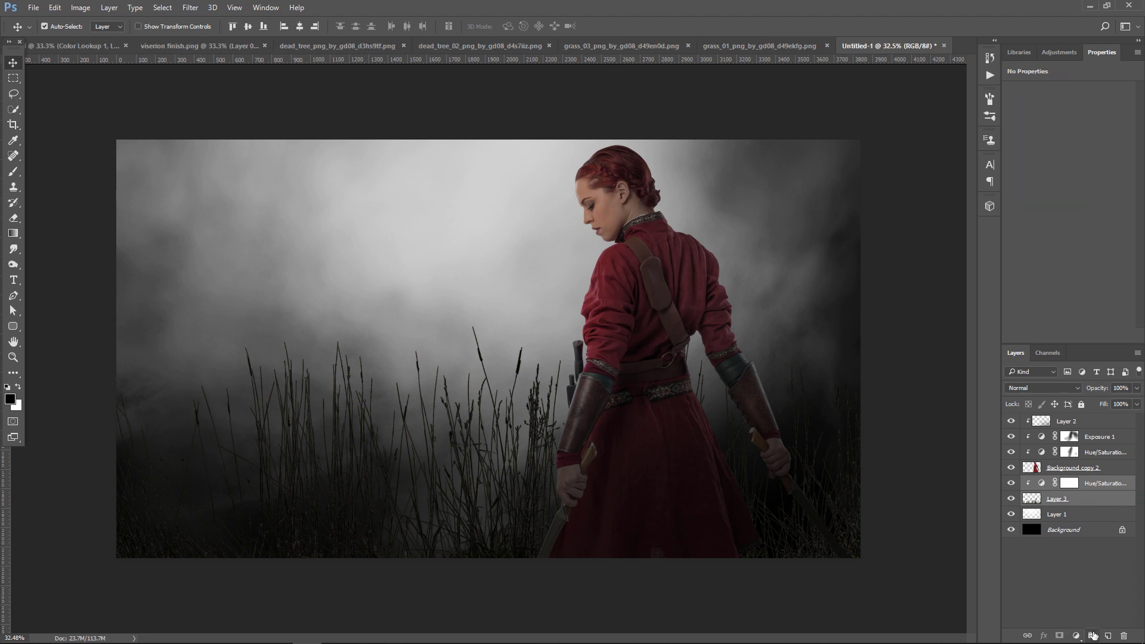
- Group the grass and its adjustment into Group 1 and duplicate it as Group 1 copy
left_click(1093, 636)
left_click(1013, 484)
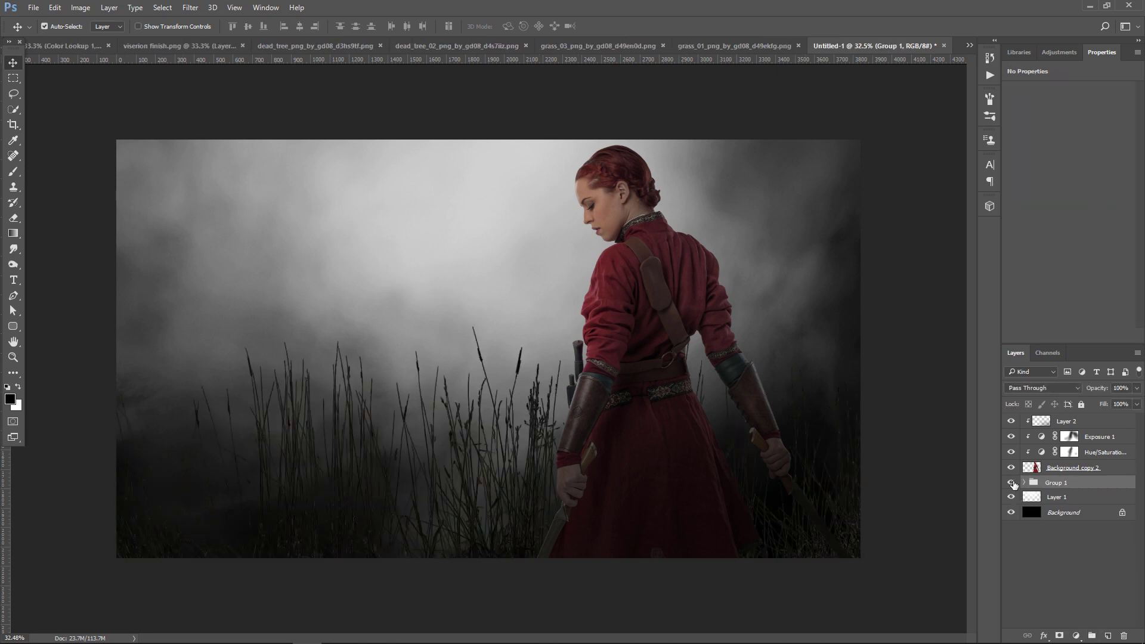
left_click_drag(1095, 493, 1108, 636)
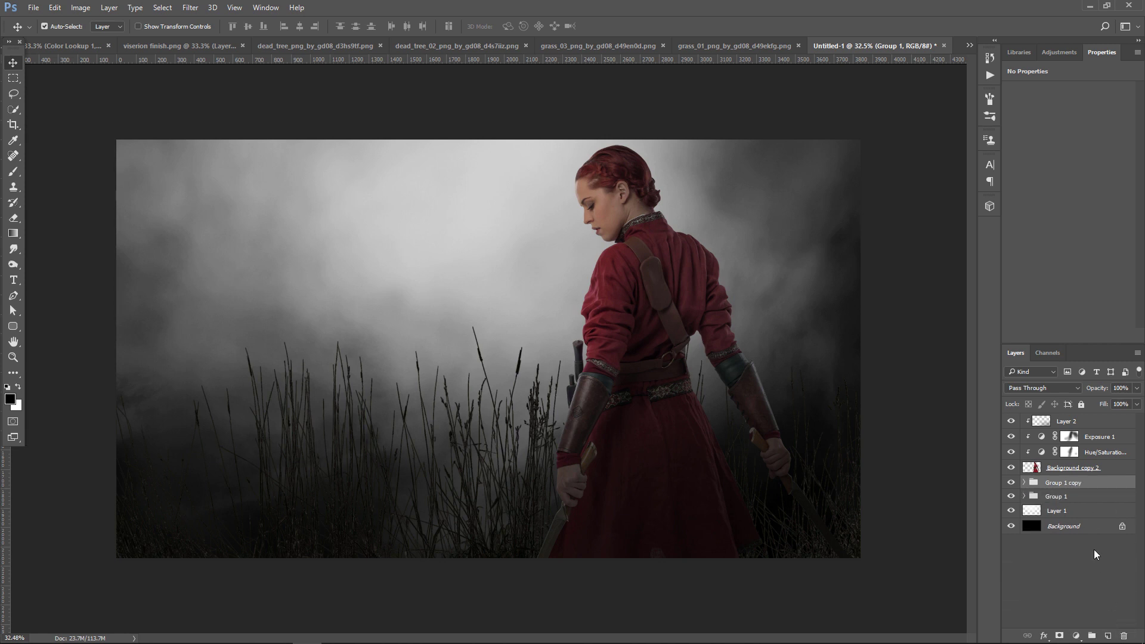
- Enlarge Group 1 copy to about 123% and shift it slightly down
key("ctrl+t")
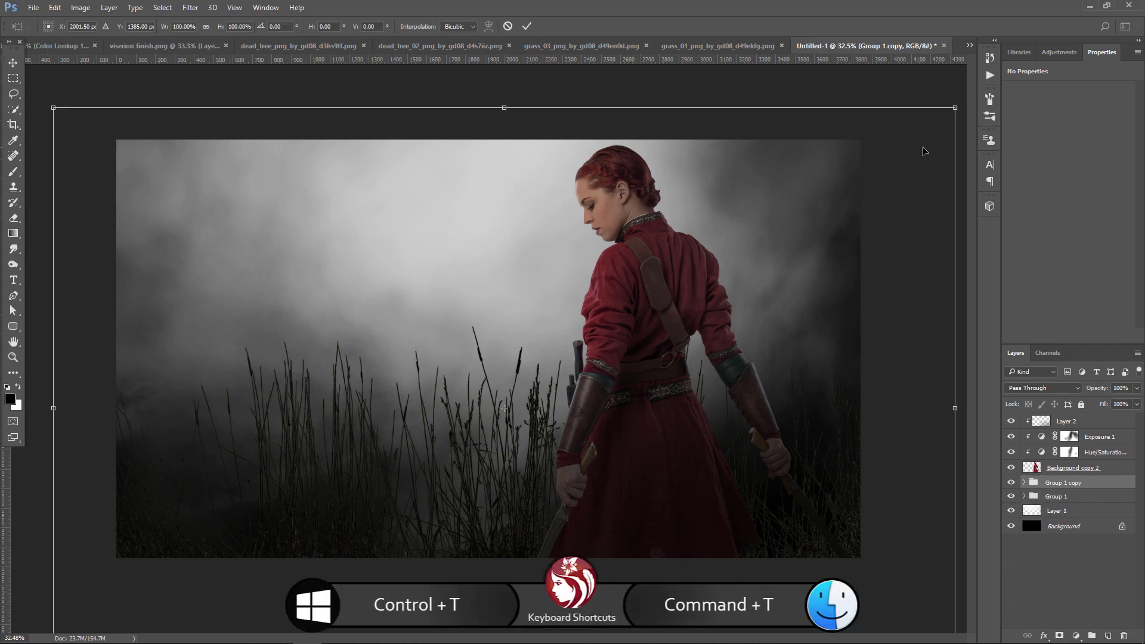
left_click_drag(955, 107, 1002, 90)
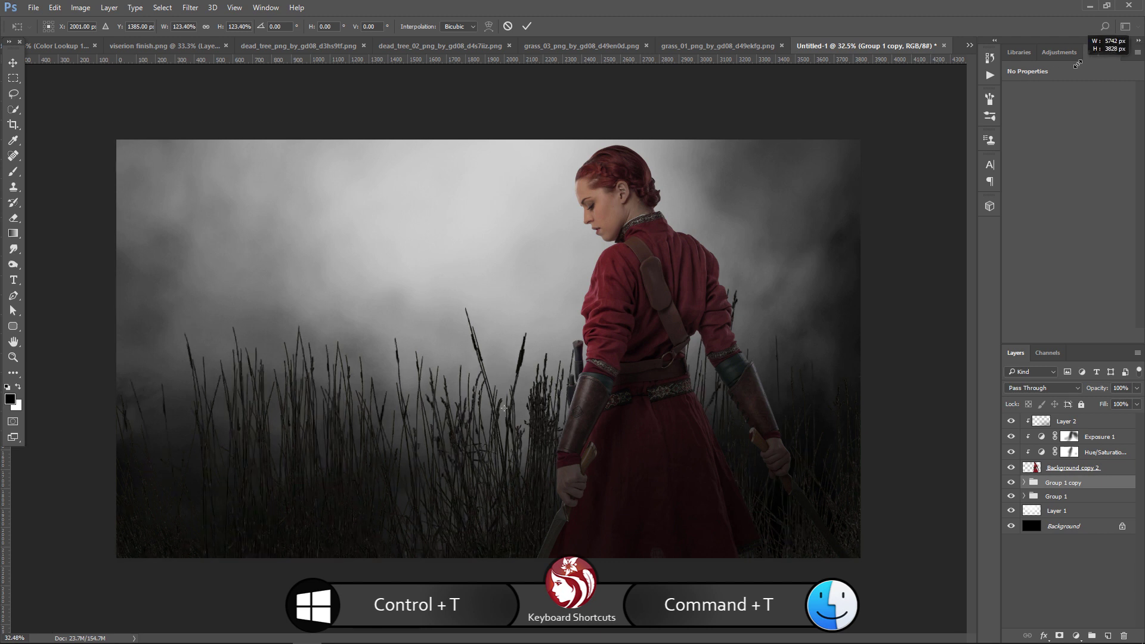
mouse_move(906, 301)
left_mouse_down()
mouse_move(941, 330)
mouse_move(925, 330)
left_mouse_up()
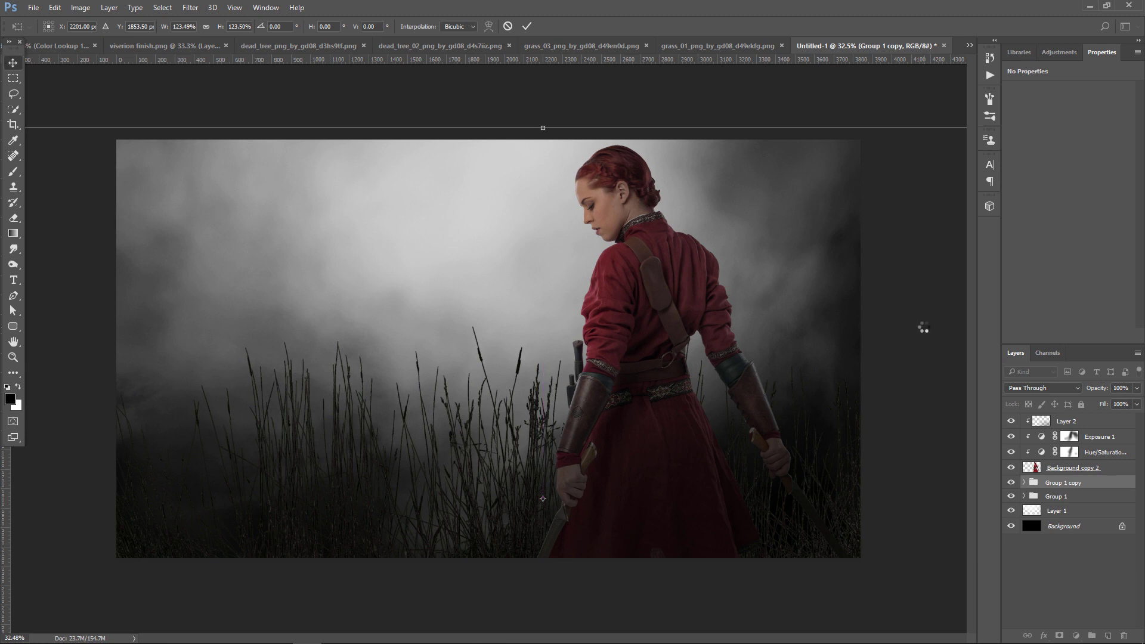
key("Return")
- Merge Group 1 copy into a single layer and duplicate it as Group 1 copy 2
right_click(1071, 485)
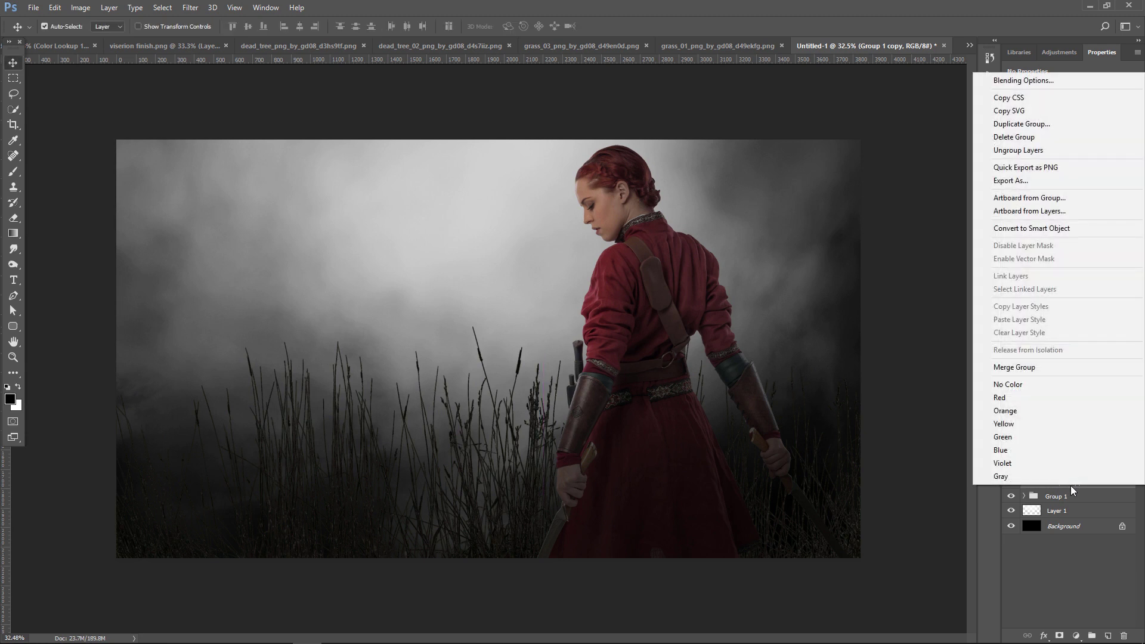
left_click(1039, 366)
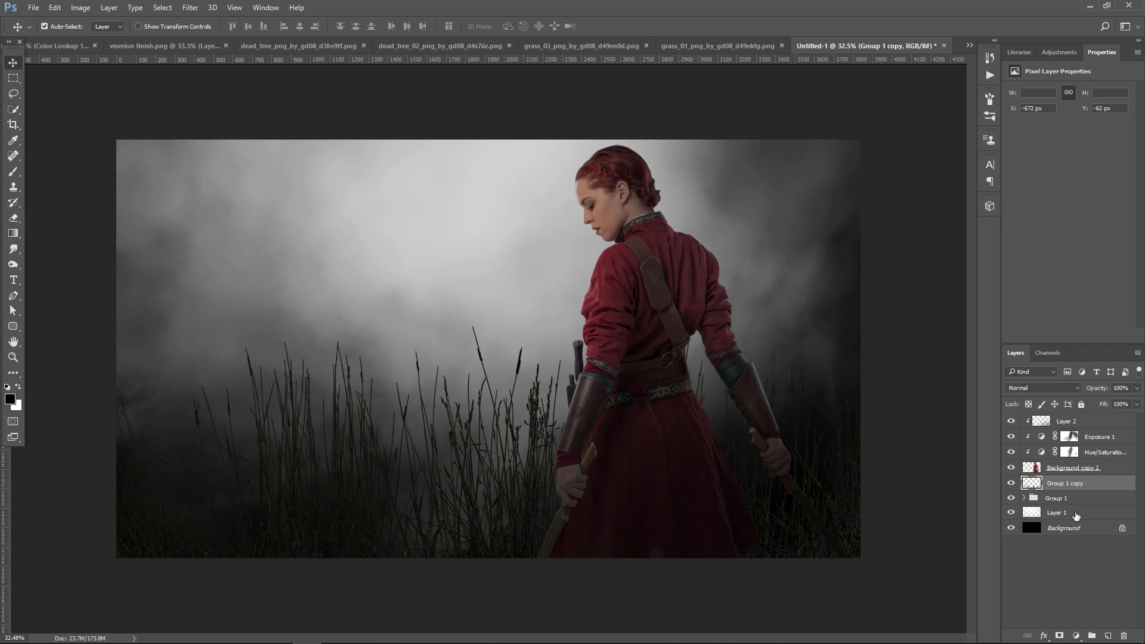
left_click_drag(1095, 490, 1108, 636)
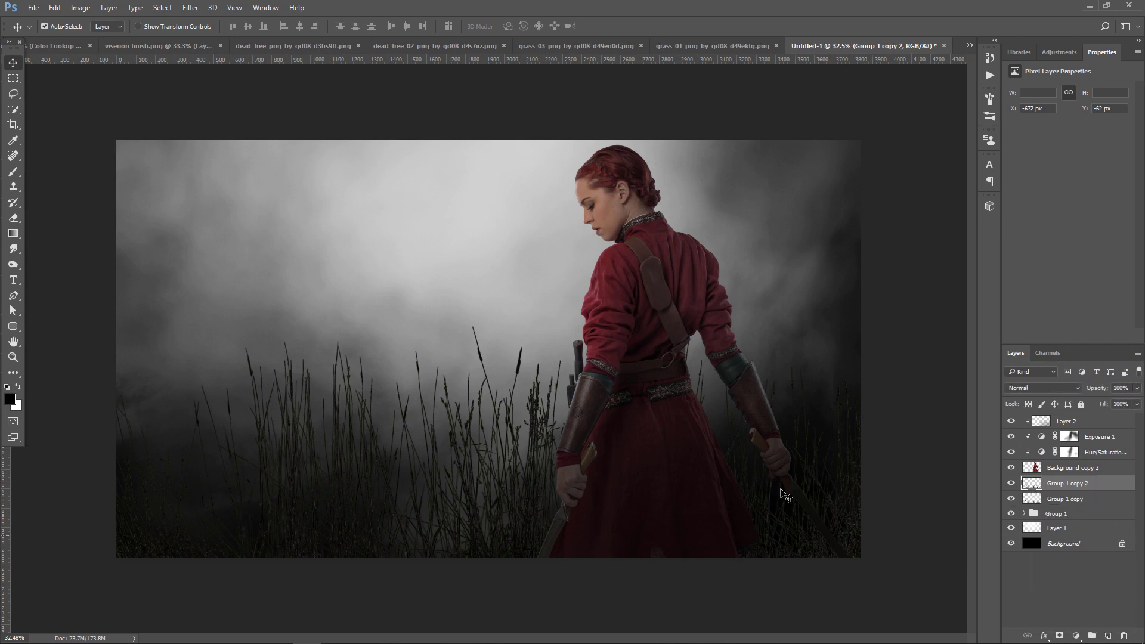
- Enlarge Group 1 copy 2 to about 126% and reposition it
key("ctrl+t")
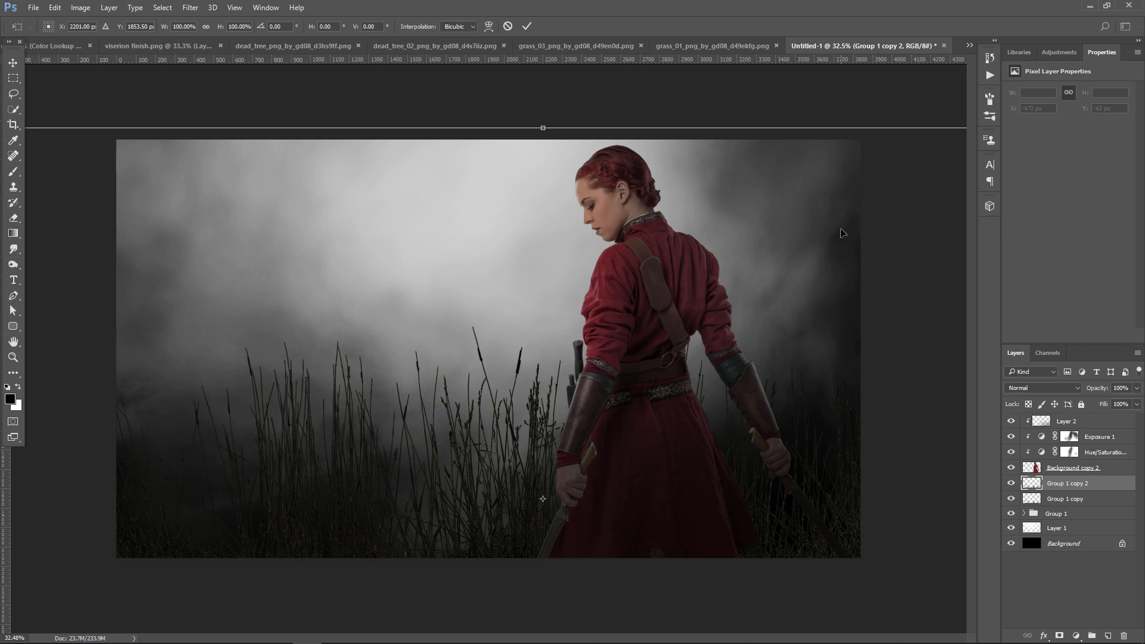
left_click_drag(907, 241, 691, 226)
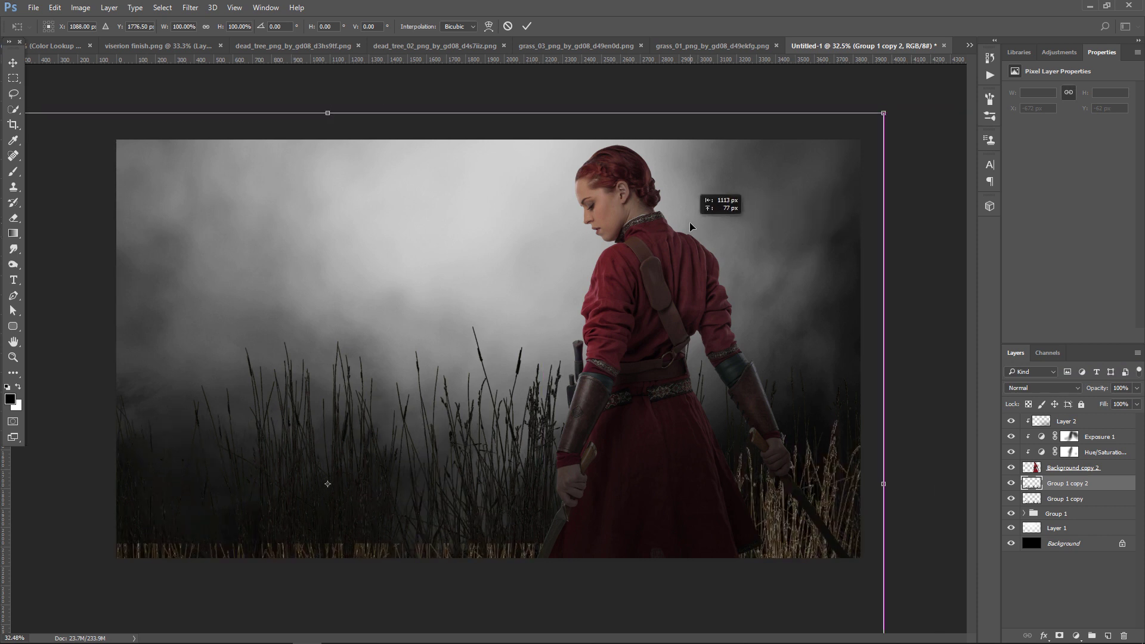
left_click_drag(883, 113, 1073, 65)
left_click_drag(809, 235, 857, 289)
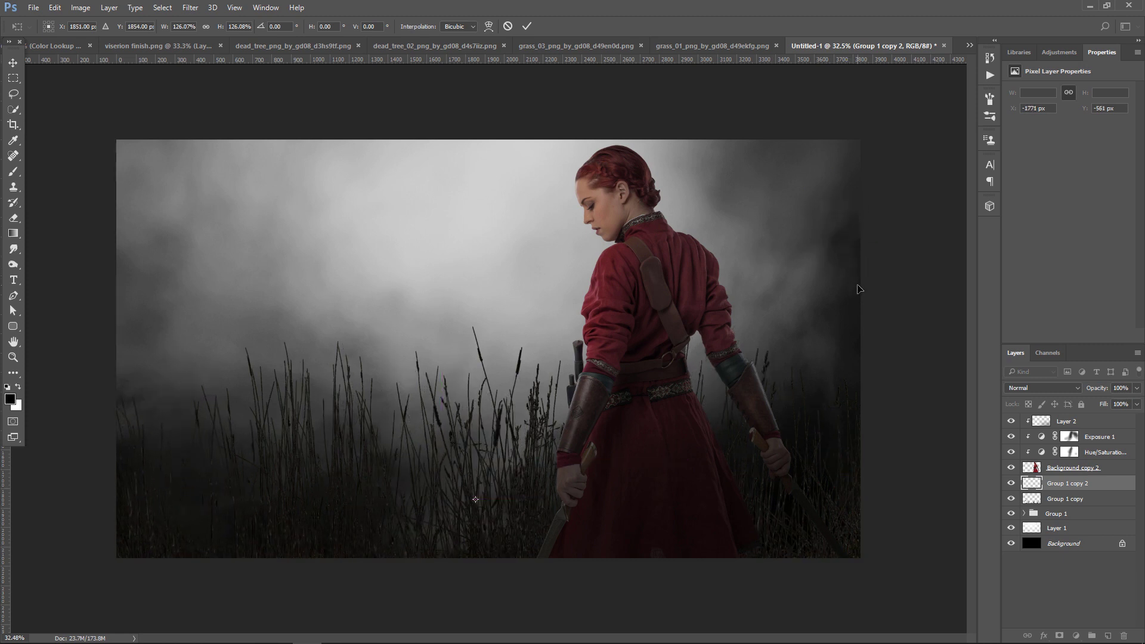
key("Return")
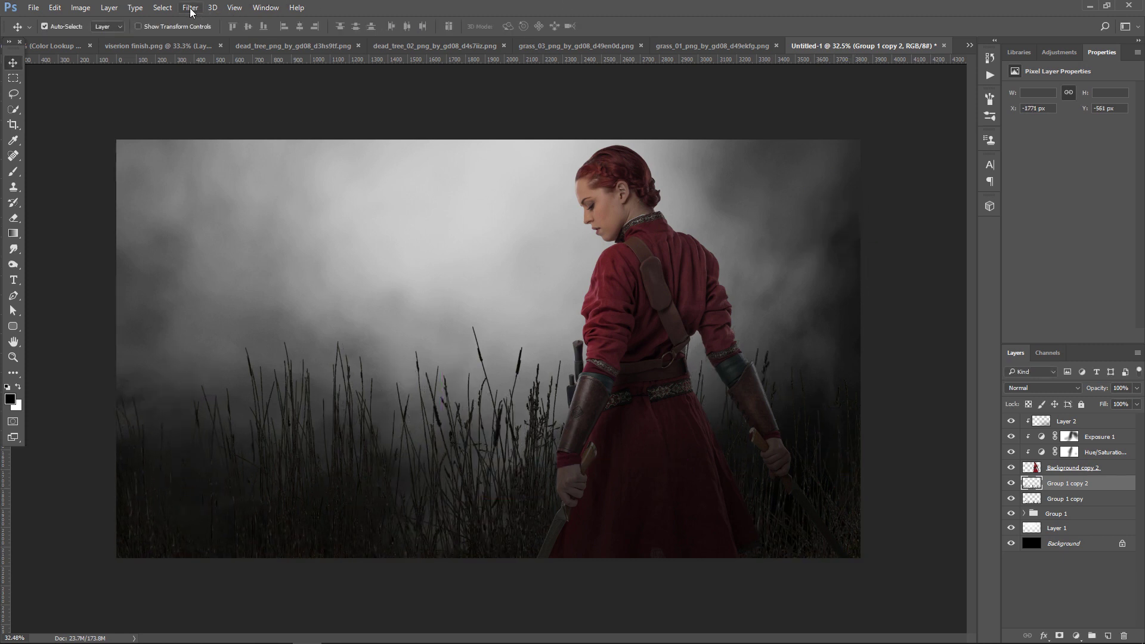
- Apply a Gaussian Blur of about 5.4 px to Group 1 copy 2, then select Group 1
left_click(191, 7)
mouse_move(195, 139)
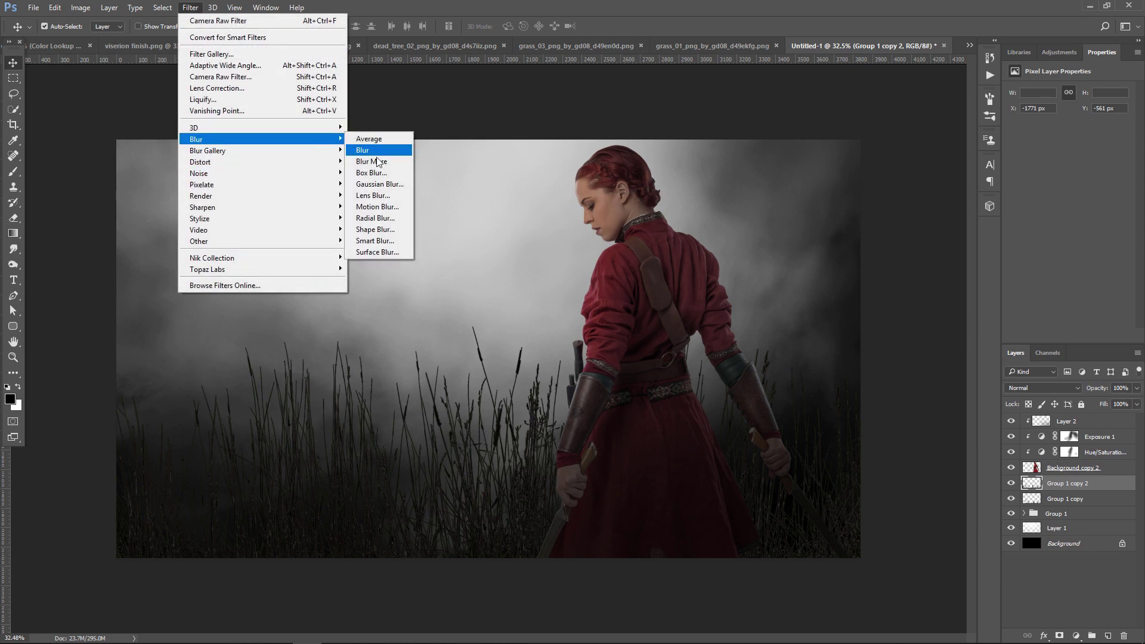
left_click(396, 178)
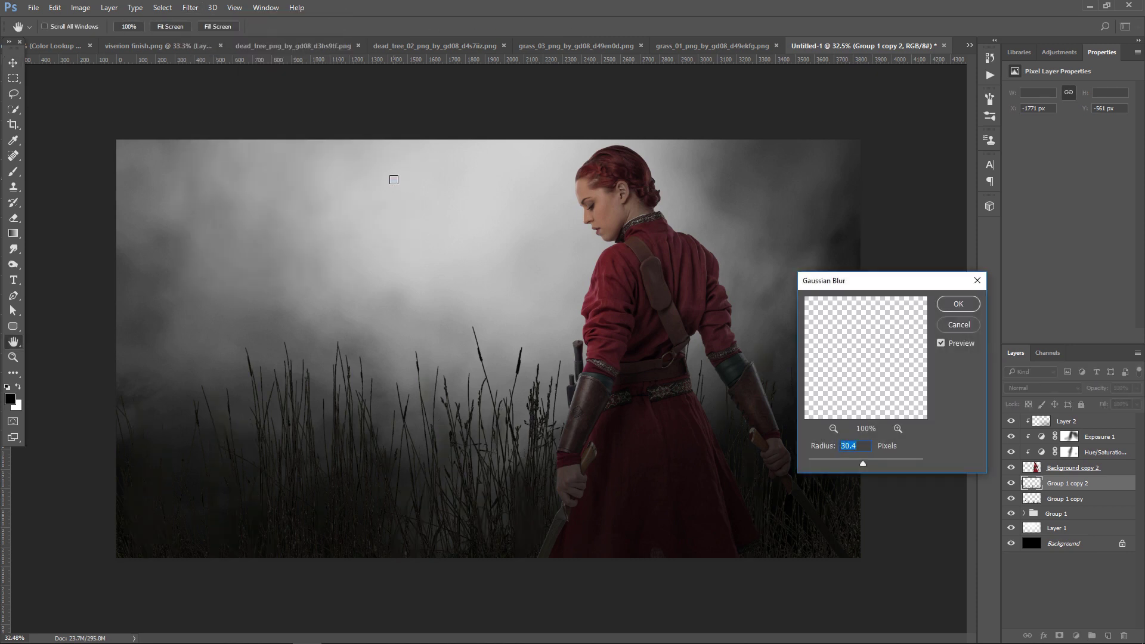
left_click_drag(864, 462, 831, 464)
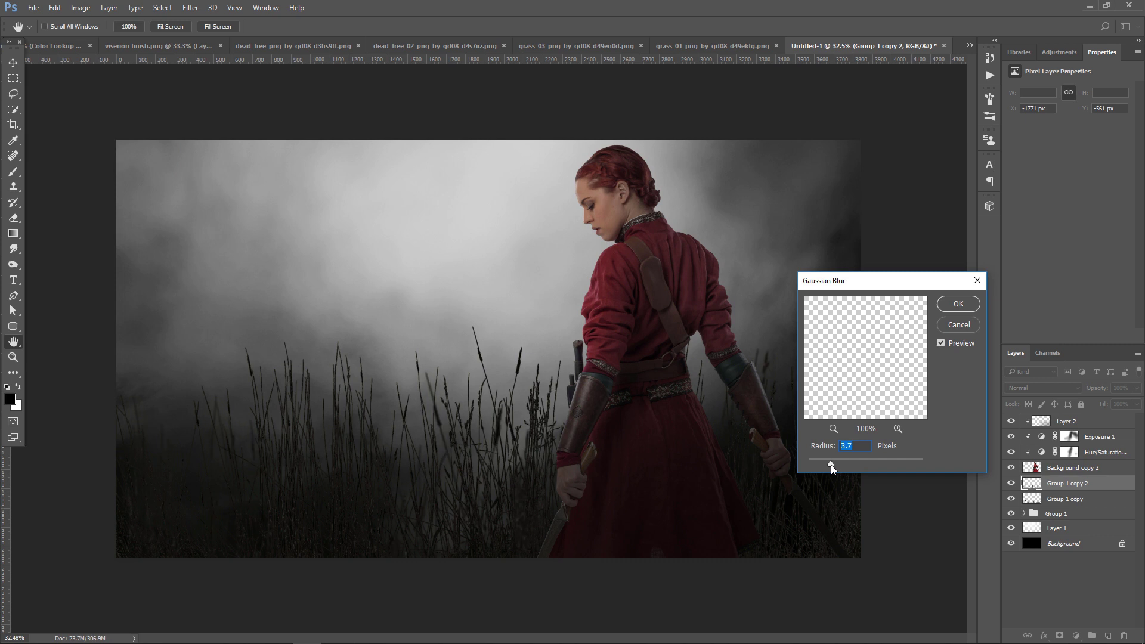
left_click(959, 306)
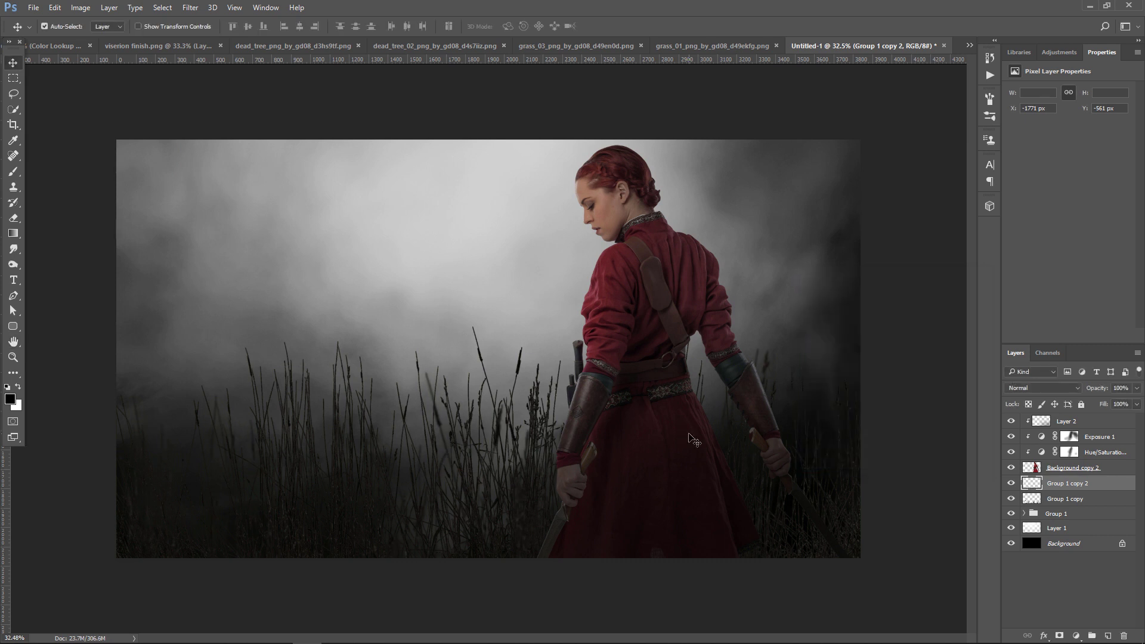
left_click(1095, 503)
- Duplicate Group 1 as Group 1 copy 3 and move it to the top of the stack
left_click(1089, 516)
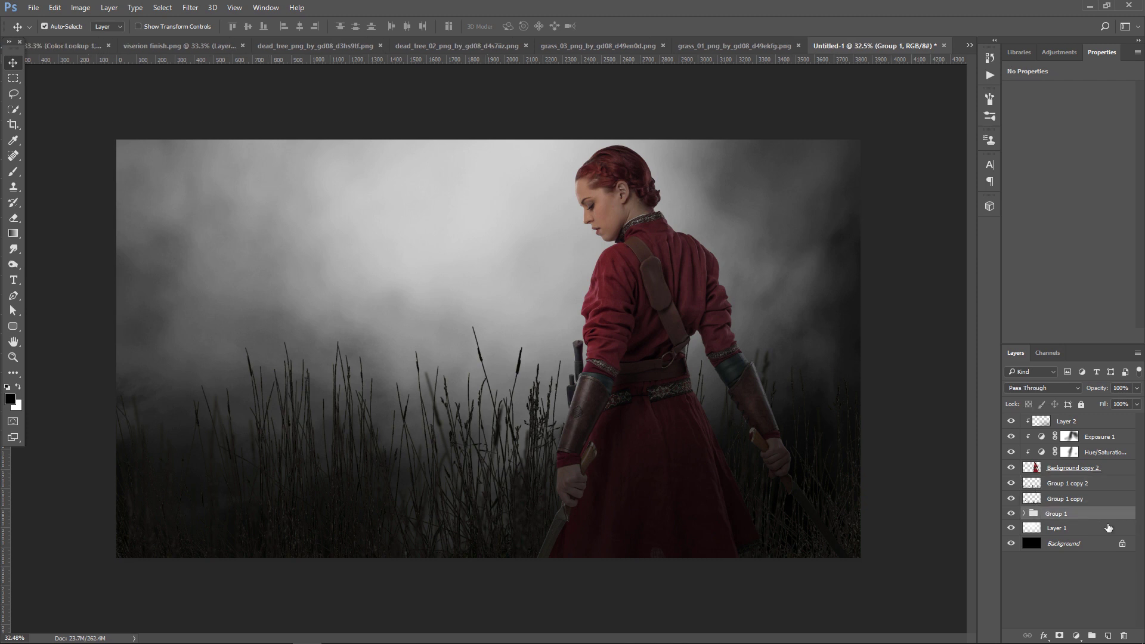
left_click_drag(1105, 520, 1107, 633)
mouse_move(1099, 516)
left_mouse_down()
mouse_move(1101, 344)
mouse_move(1096, 415)
left_mouse_up()
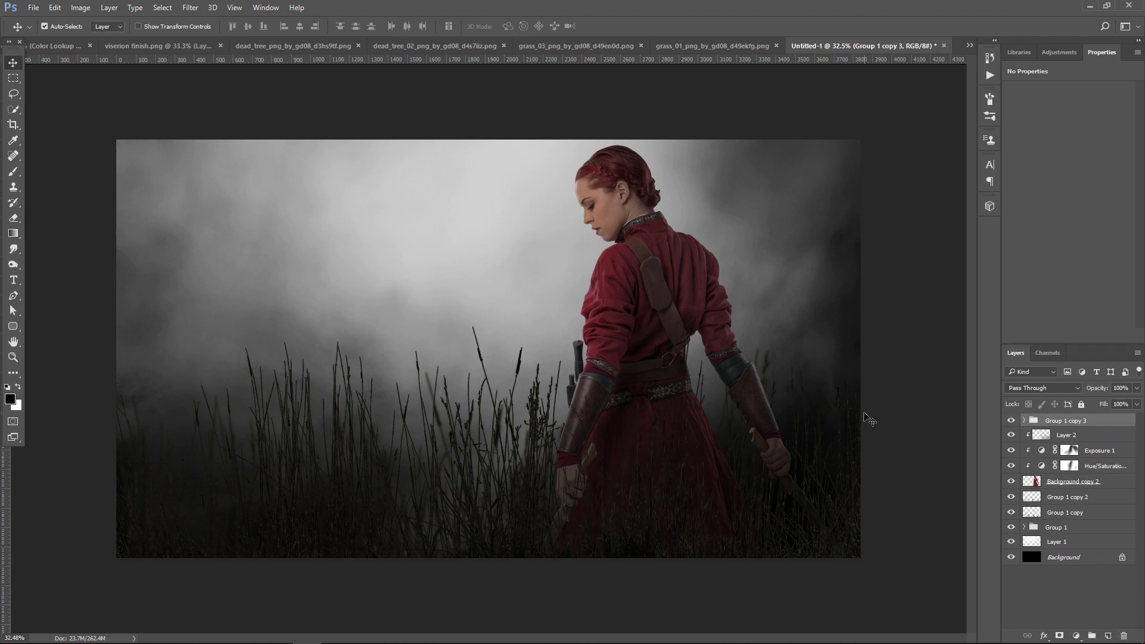
- Enlarge Group 1 copy 3 to about 125% and shift it right and down
key("ctrl")
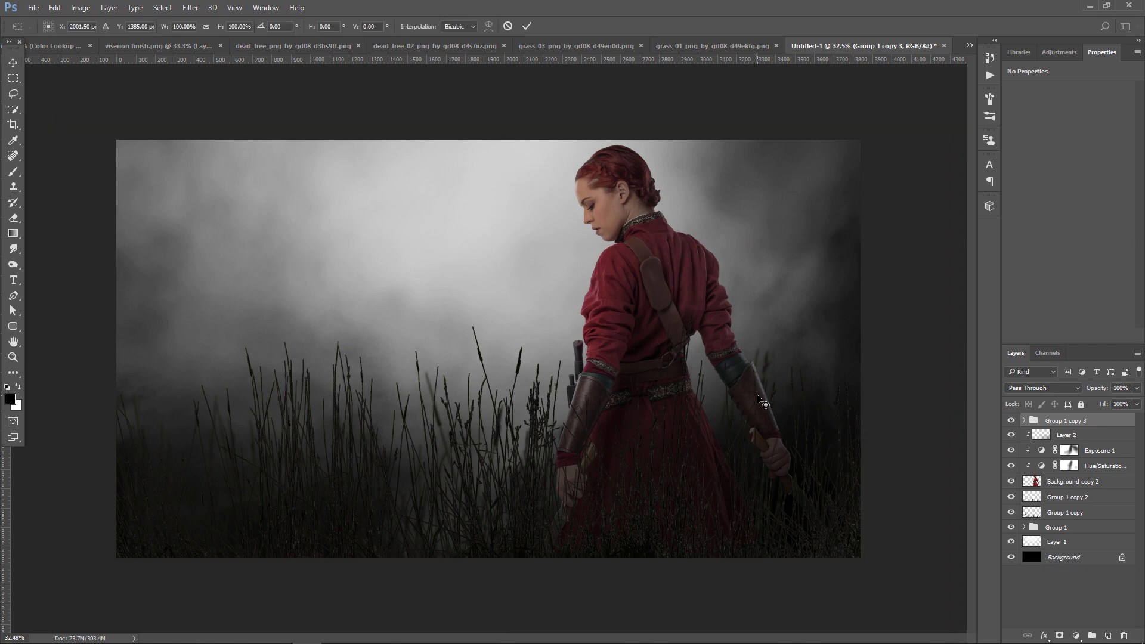
key("ctrl+t")
left_click_drag(956, 109, 1017, 80)
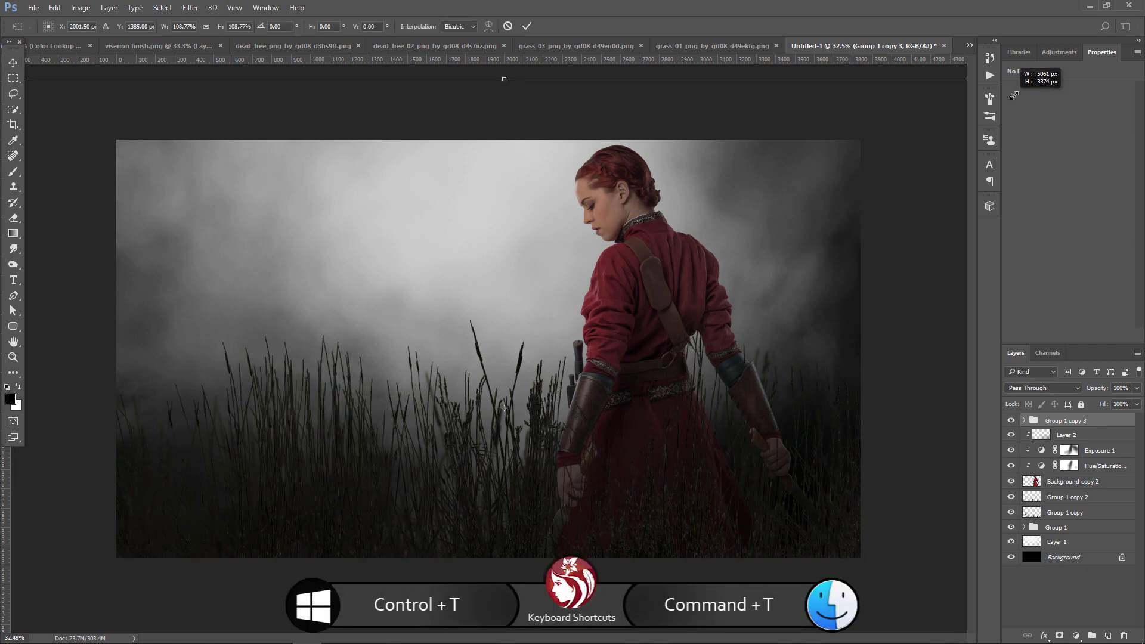
left_click_drag(614, 329, 689, 361)
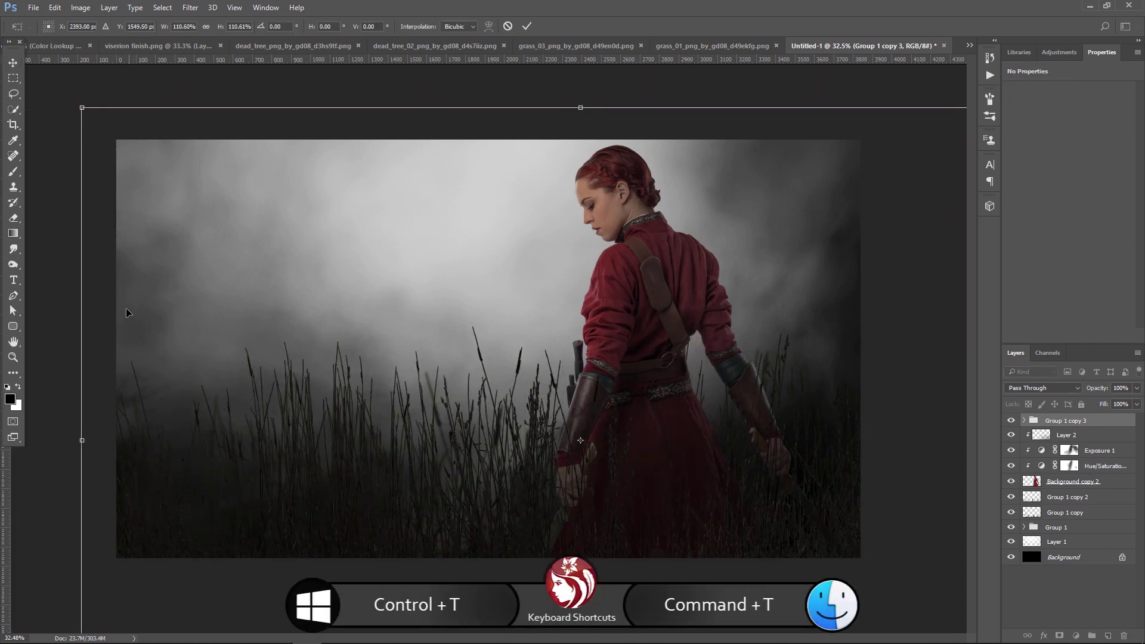
left_click_drag(76, 107, 25, 113)
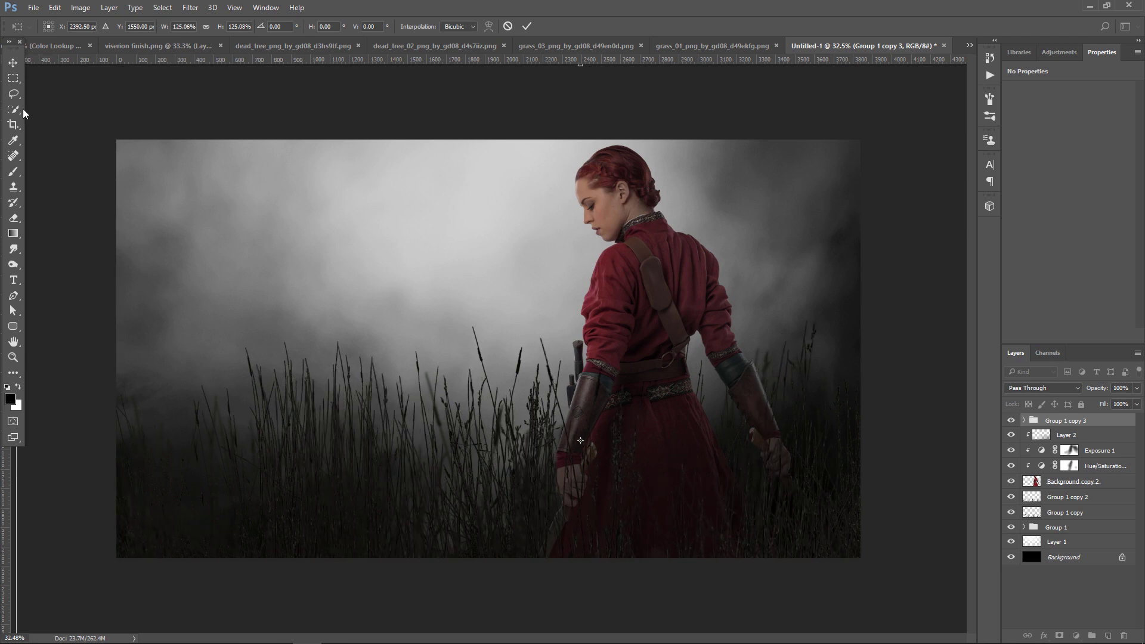
mouse_move(627, 391)
left_mouse_down()
mouse_move(726, 424)
mouse_move(710, 424)
left_mouse_up()
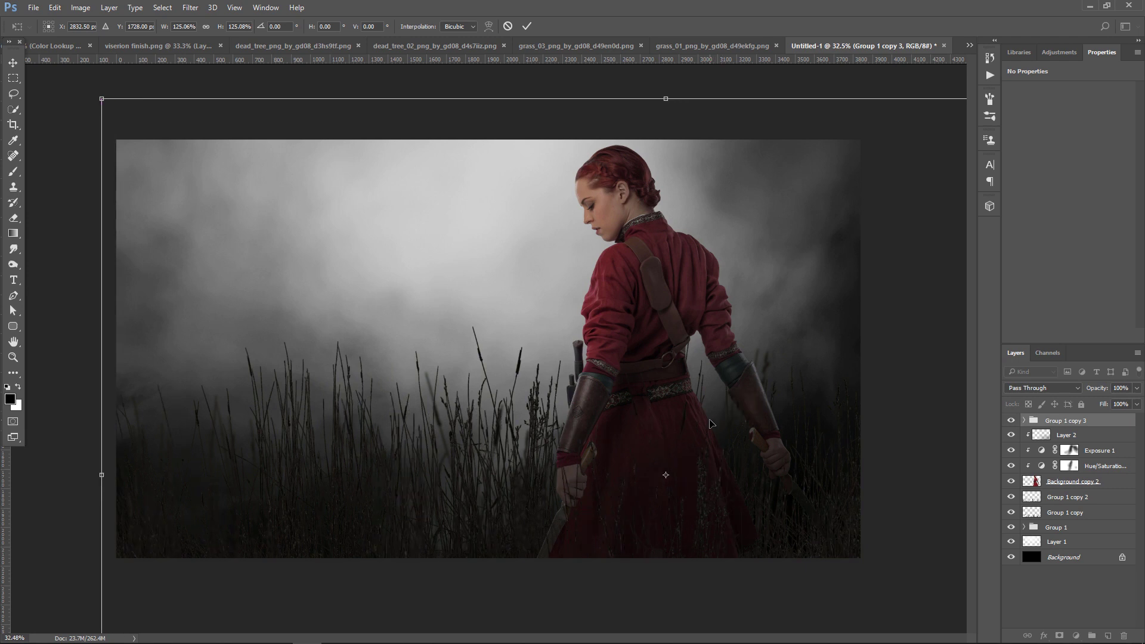
key("Return")
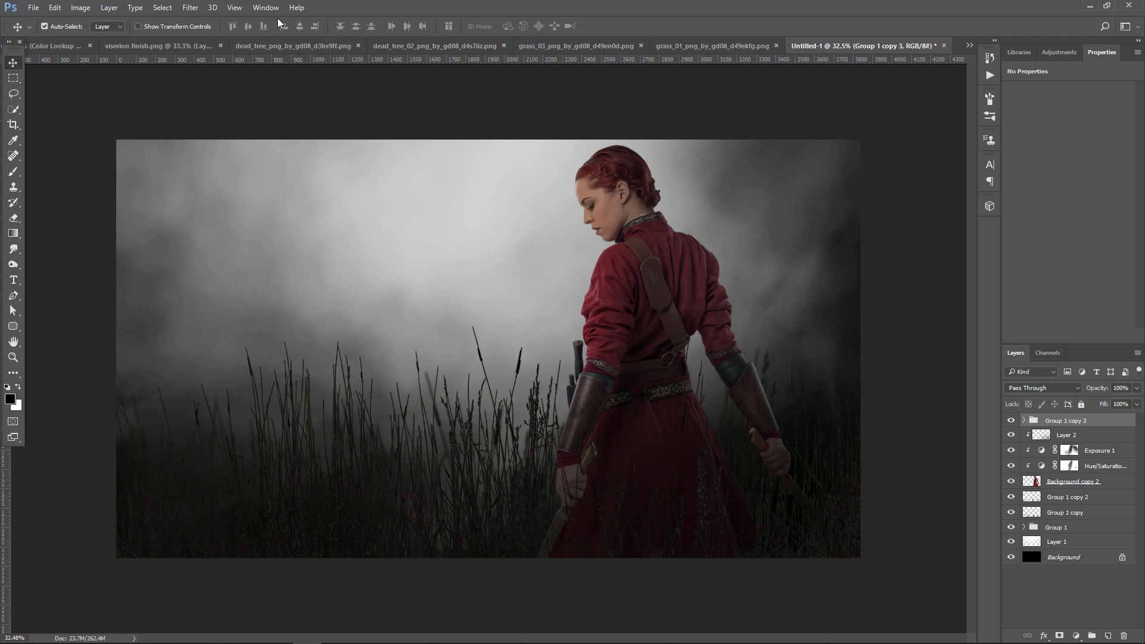
- Merge Group 1 copy 3 into a single layer
left_click(181, 8)
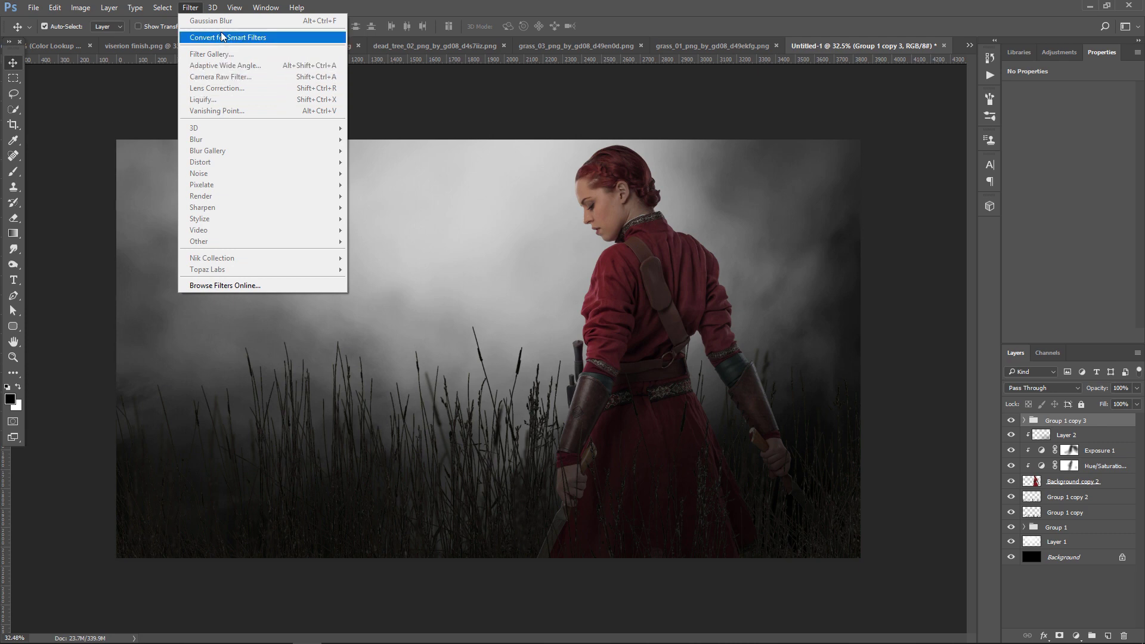
left_click(1097, 421)
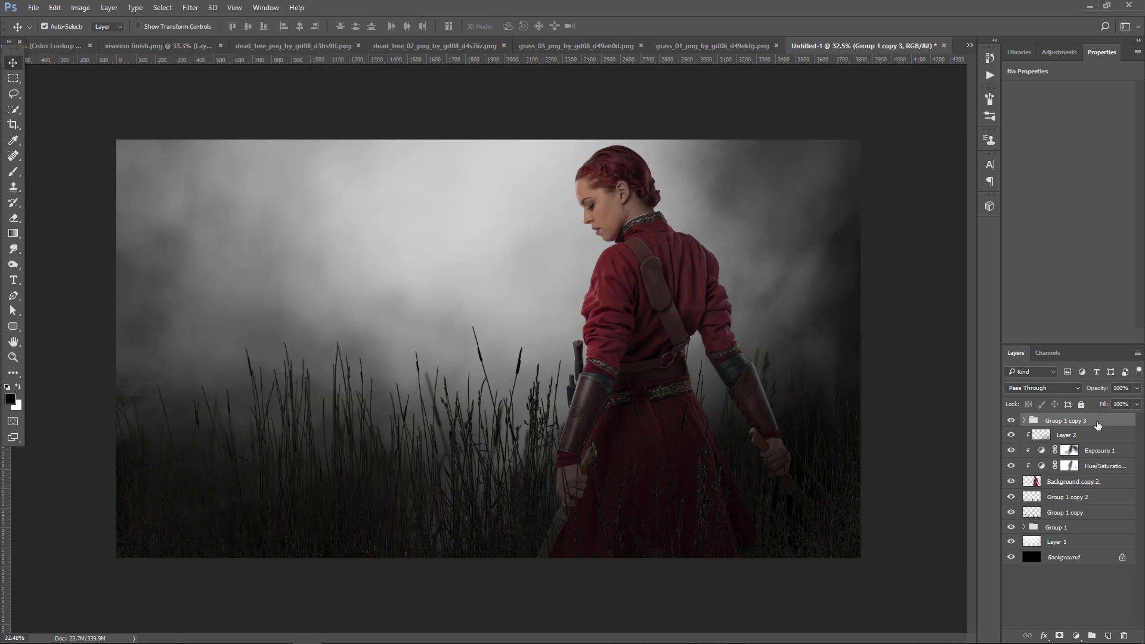
right_click(1096, 421)
left_click(1058, 305)
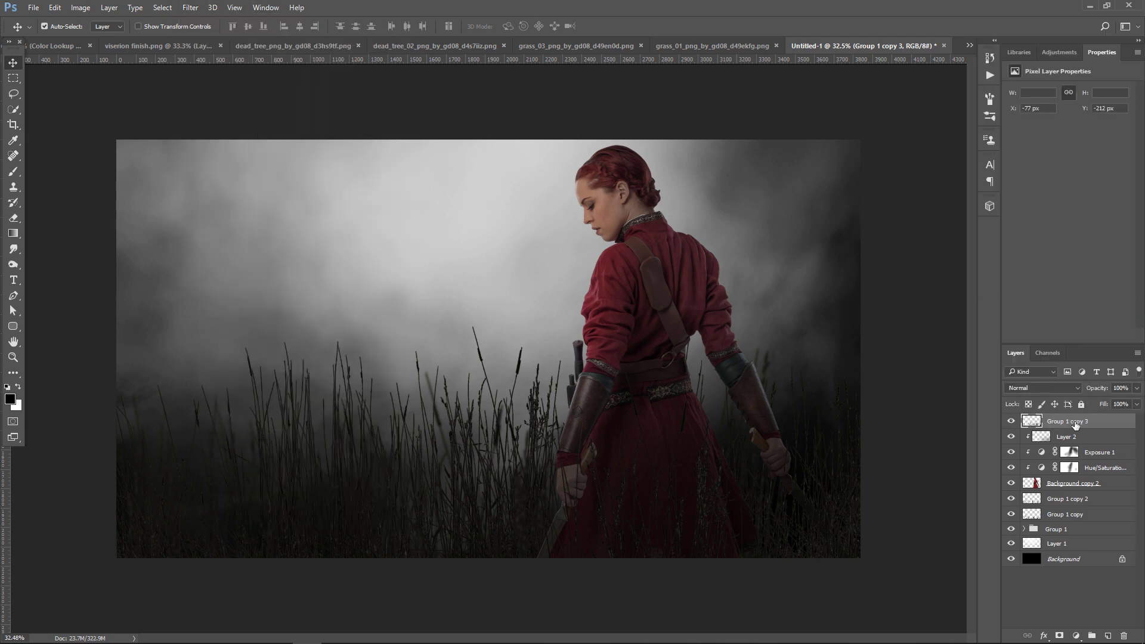
- Blur Group 1 copy 3 about 3.4 px, then select Group 1 copy 2 through Group 1
left_click(191, 7)
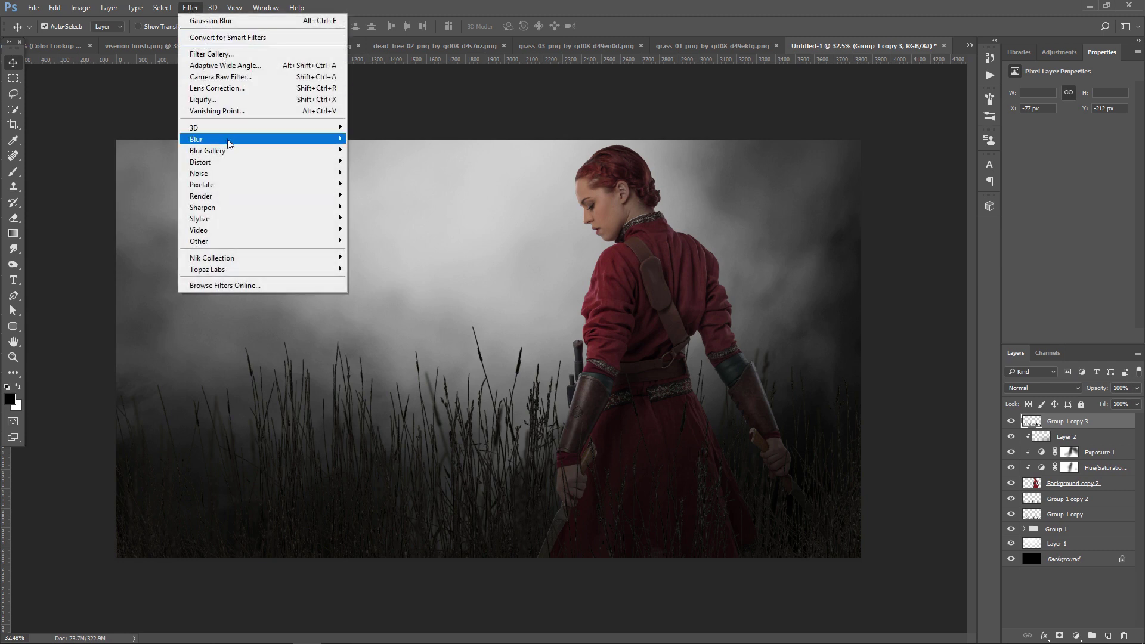
mouse_move(196, 138)
left_click(387, 182)
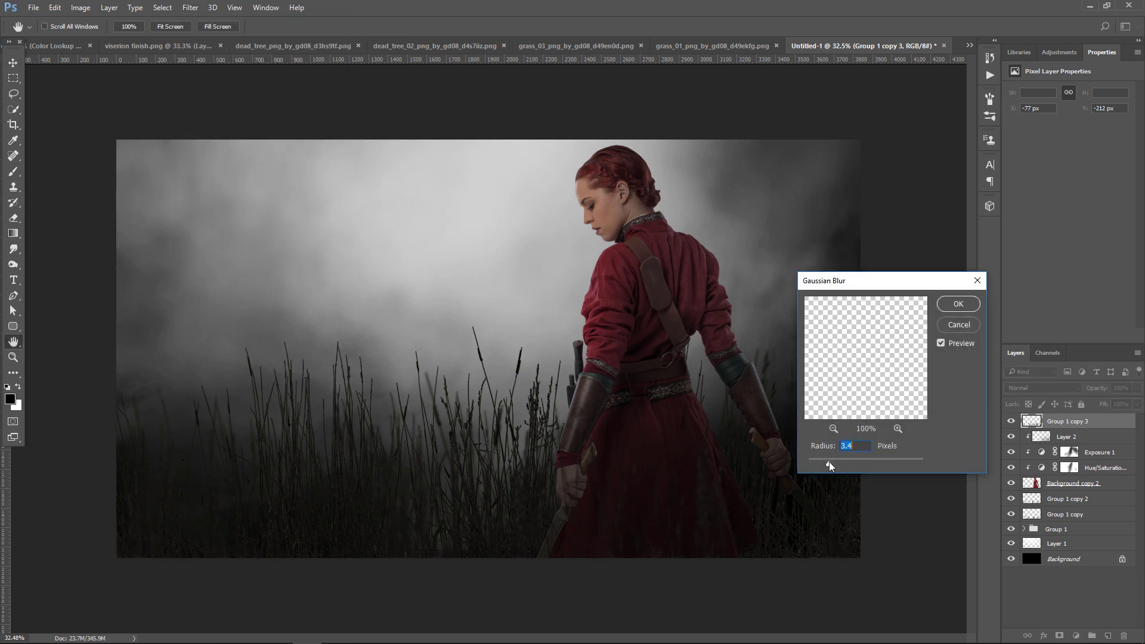
left_click(945, 303)
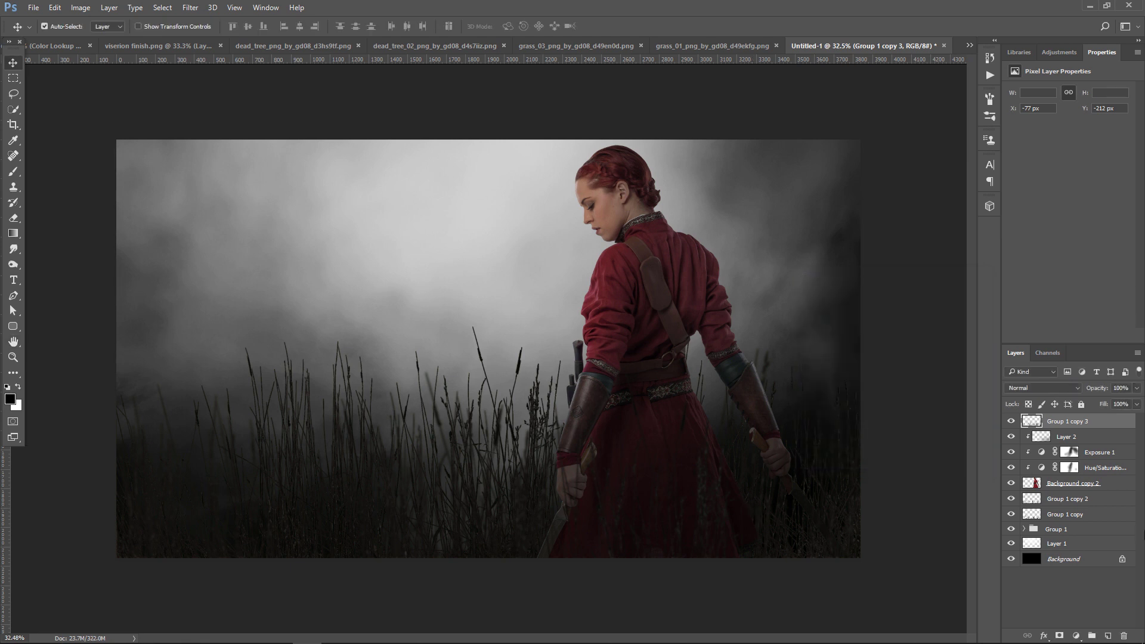
left_click(1112, 502)
left_click(1109, 527, "shift")
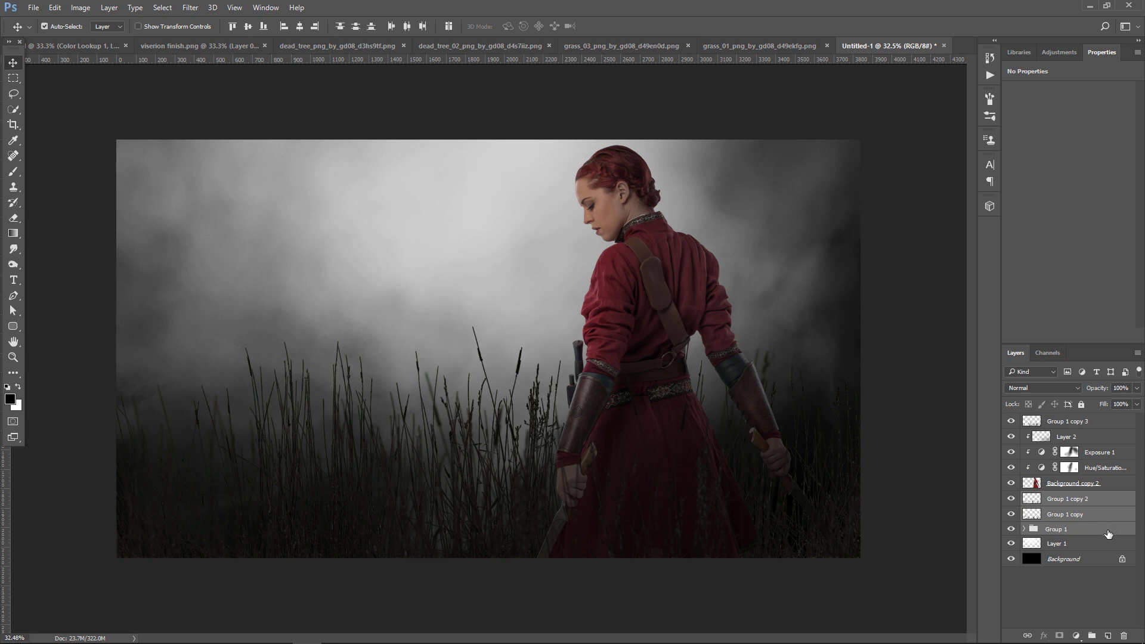
- Merge the selected grass layers into one layer
right_click(1107, 531)
left_click(1050, 412)
left_click(1010, 499)
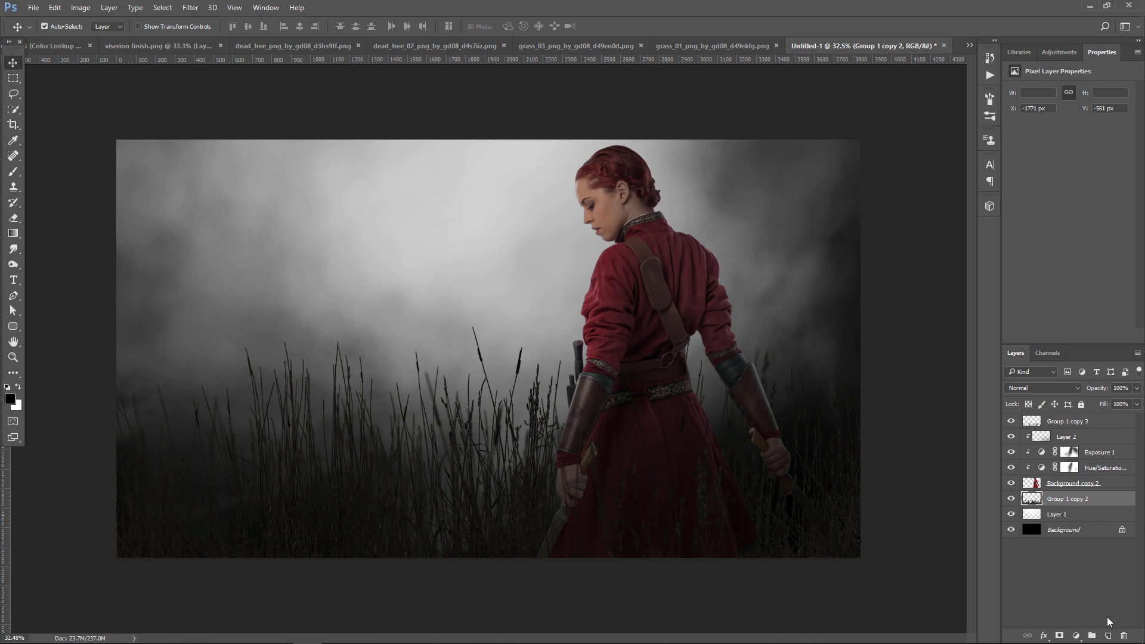
- Add Layer 3 in Overlay mode filled with 50% gray
left_click(1107, 636)
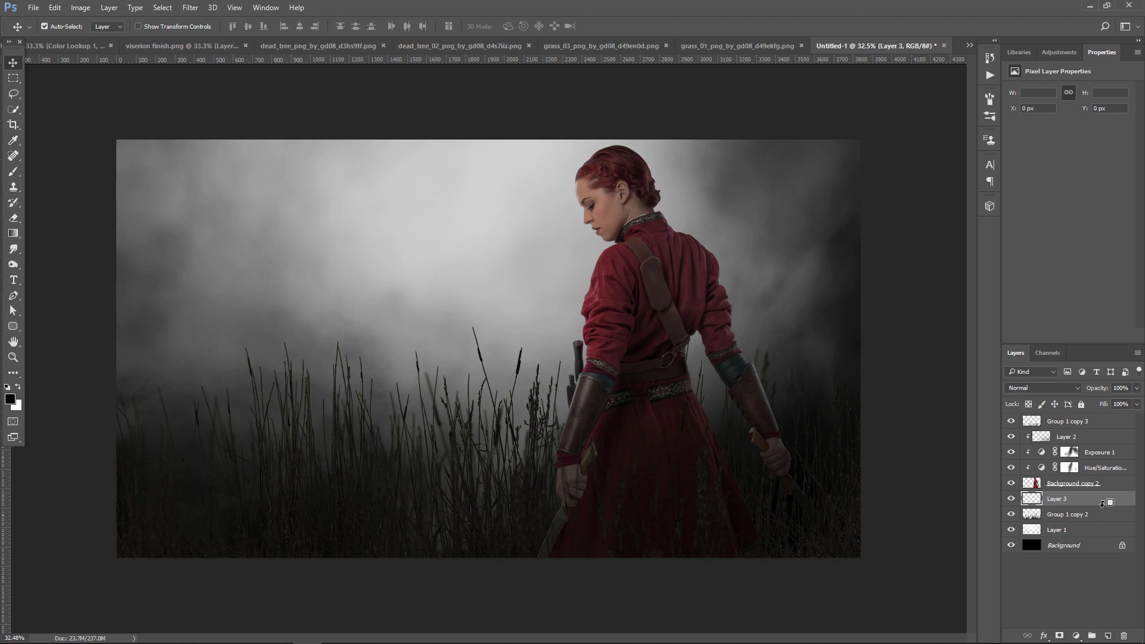
left_click(1050, 388)
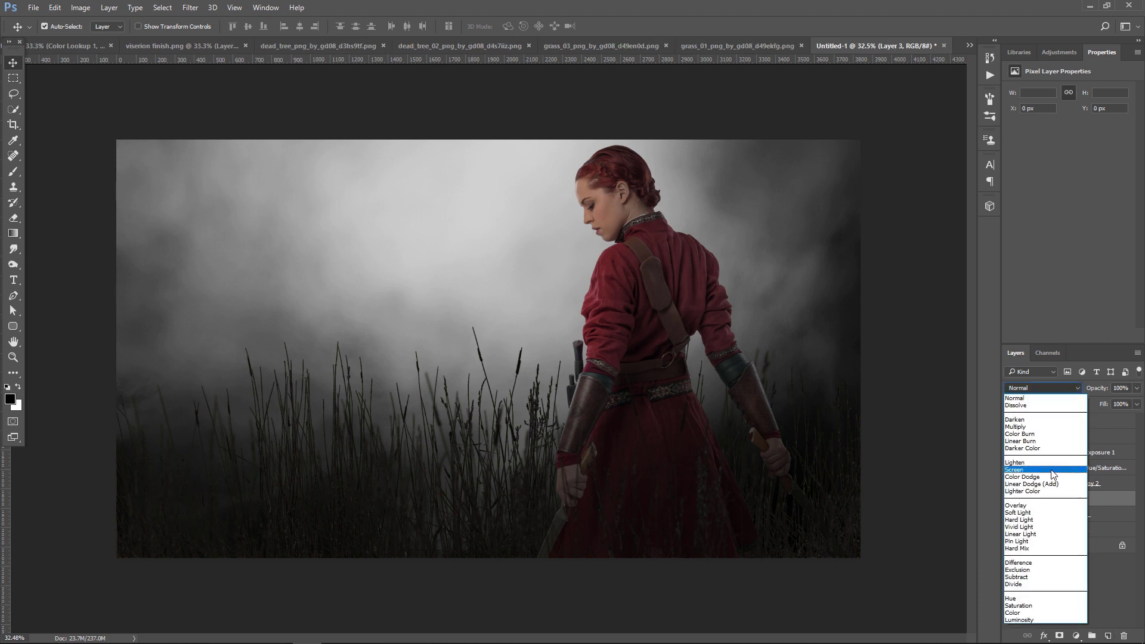
left_click(1054, 512)
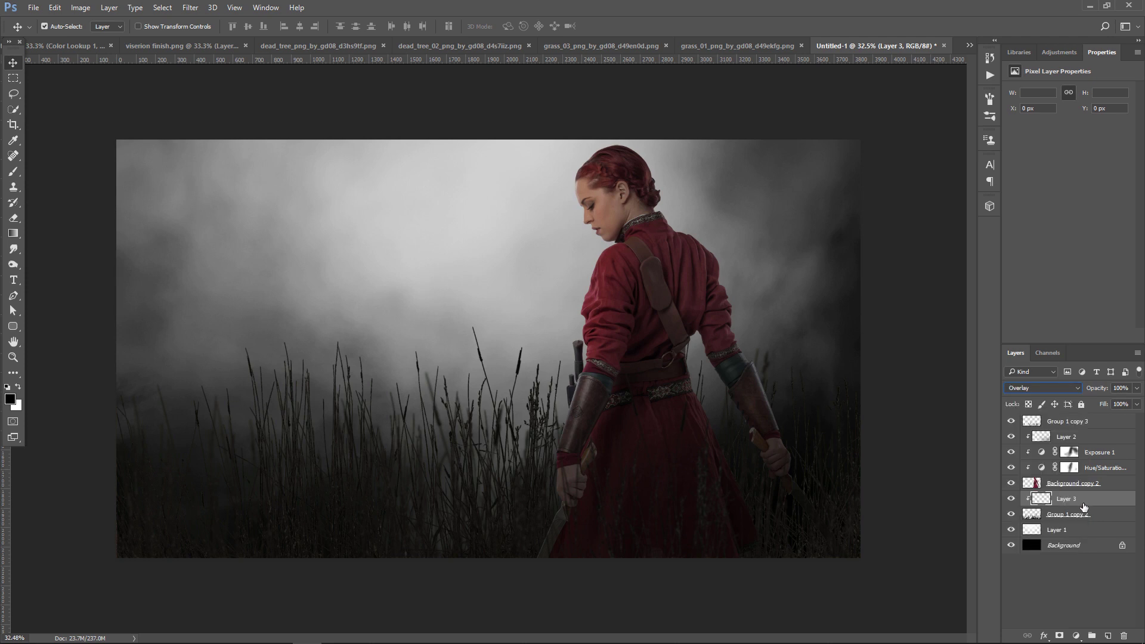
left_click(54, 8)
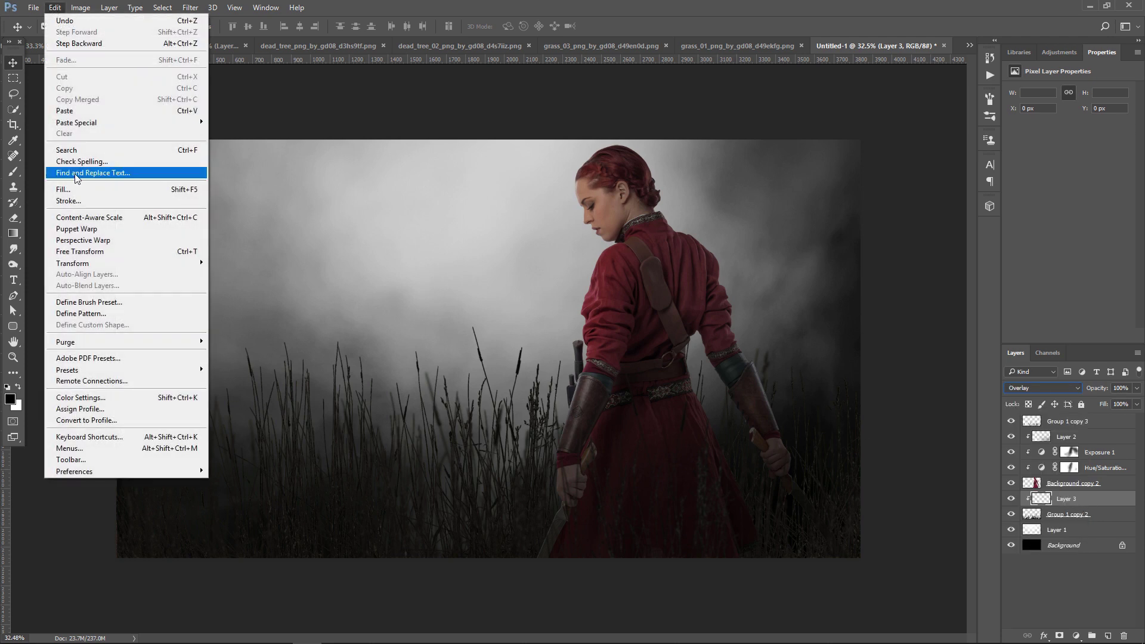
left_click(74, 189)
left_click(653, 185)
key("v")
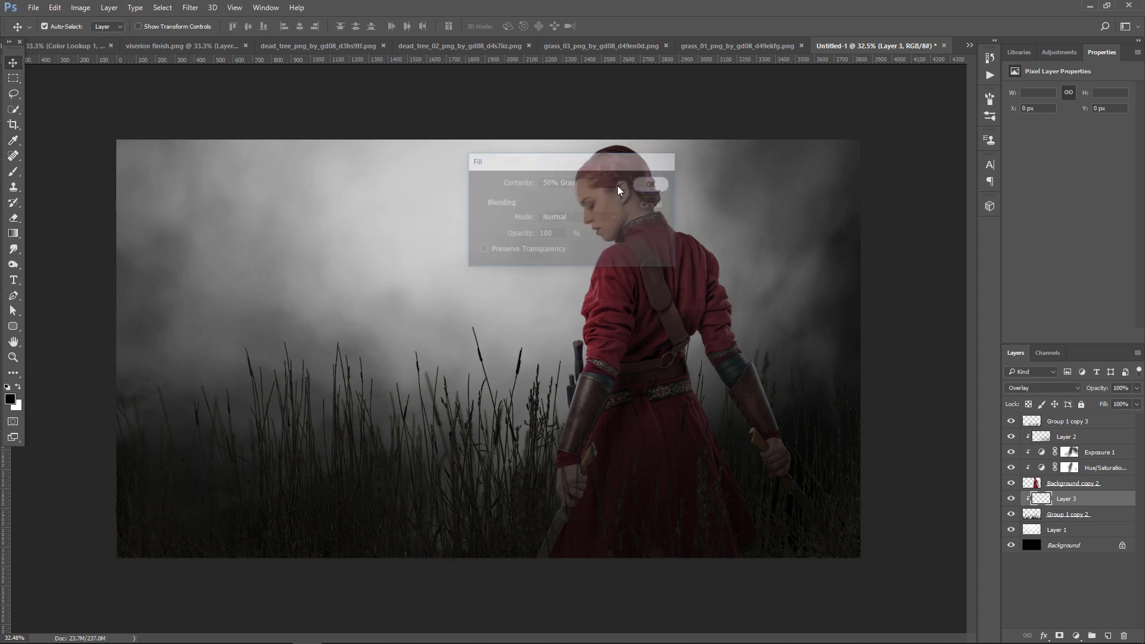
- Set up the Burn tool with a 1000 px brush
left_click(13, 265)
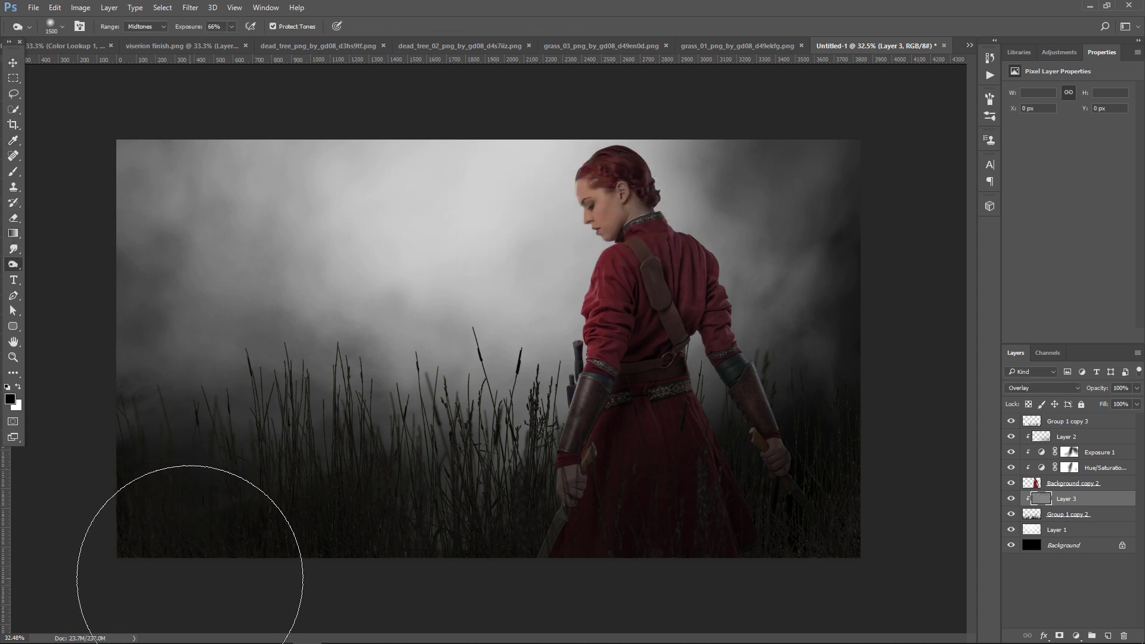
key("bracketleft")
key("bracketleft")
key("bracketleft")
right_click(17, 269)
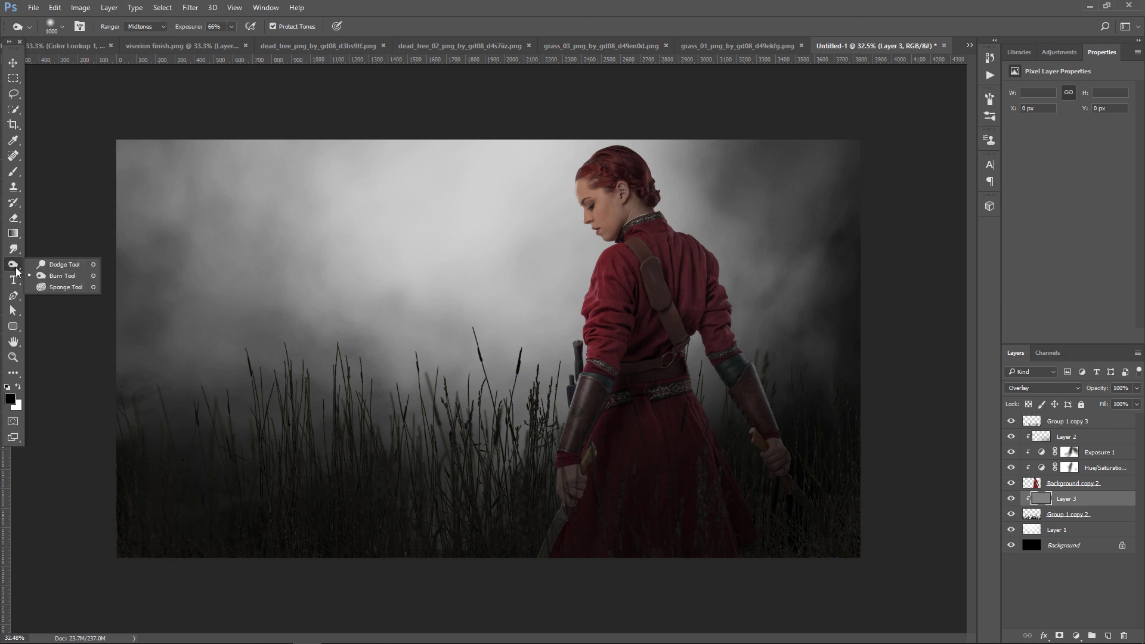
left_click(52, 279)
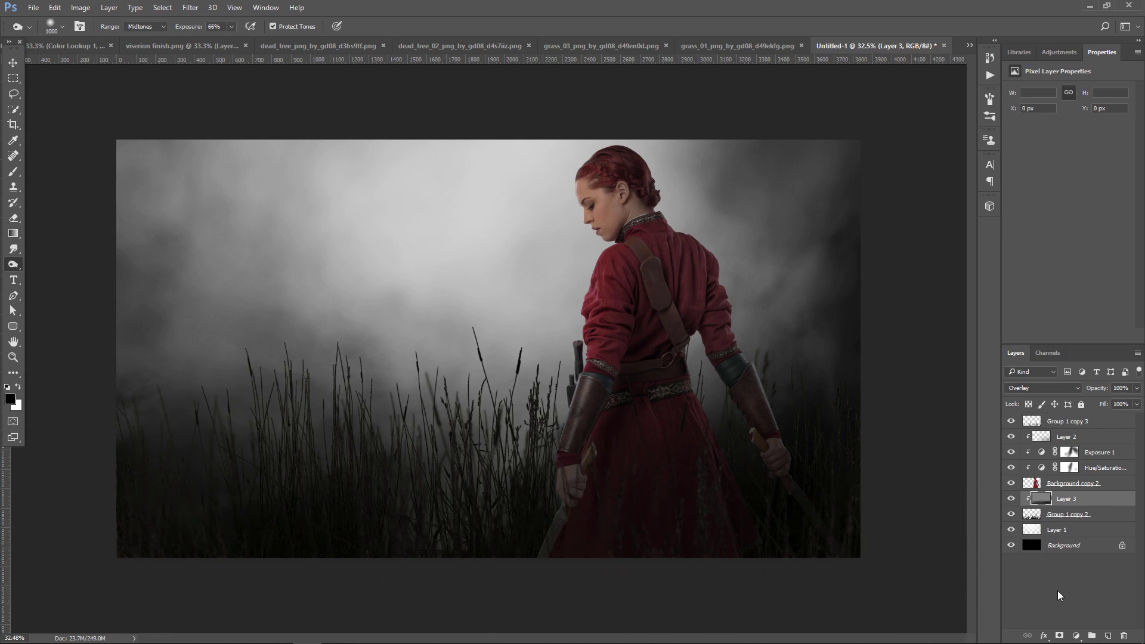
- Add Layer 4 clipped to Group 1 copy 3, in Overlay mode and filled with 50% gray
left_click(1089, 423)
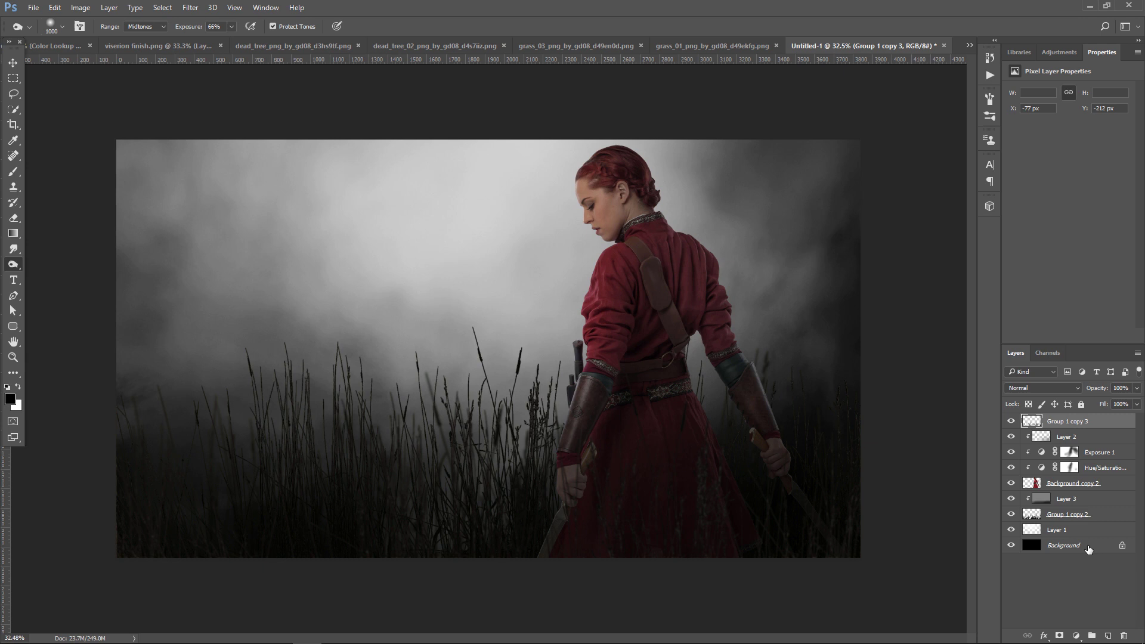
left_click(1108, 637)
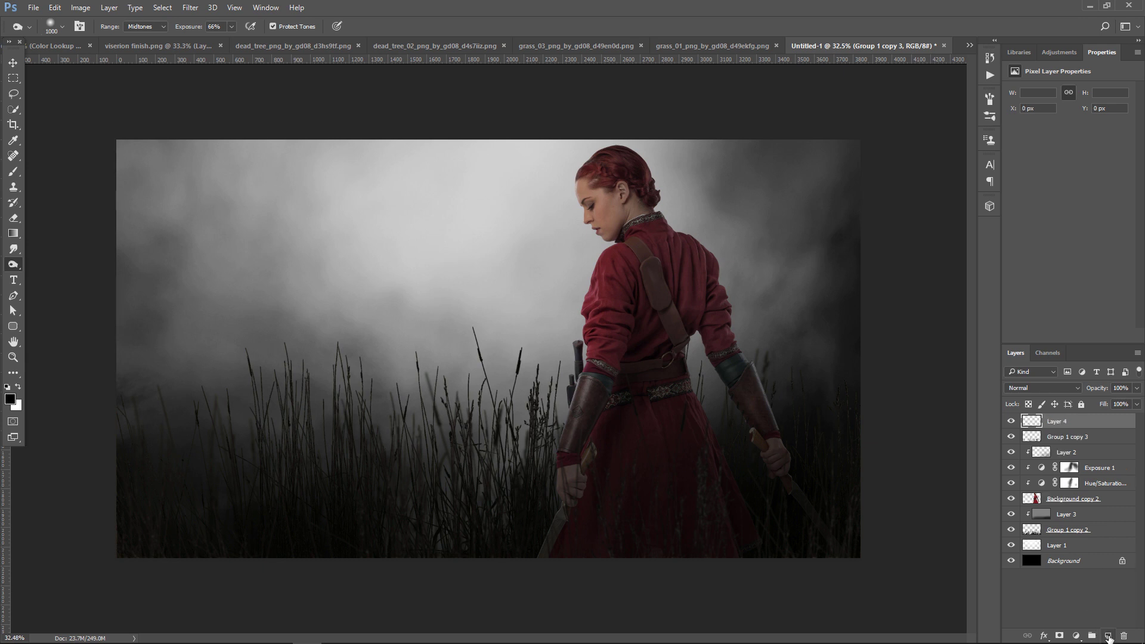
left_click(1106, 425, "alt")
left_click(1043, 389)
key("Escape")
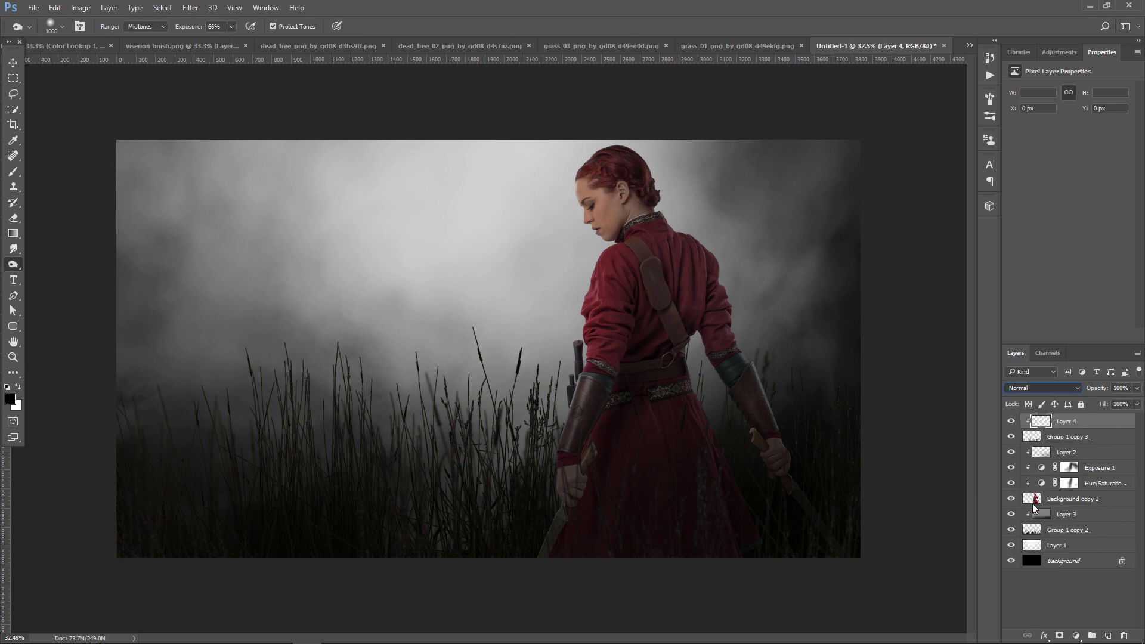
key("shift+alt+o")
left_click(54, 7)
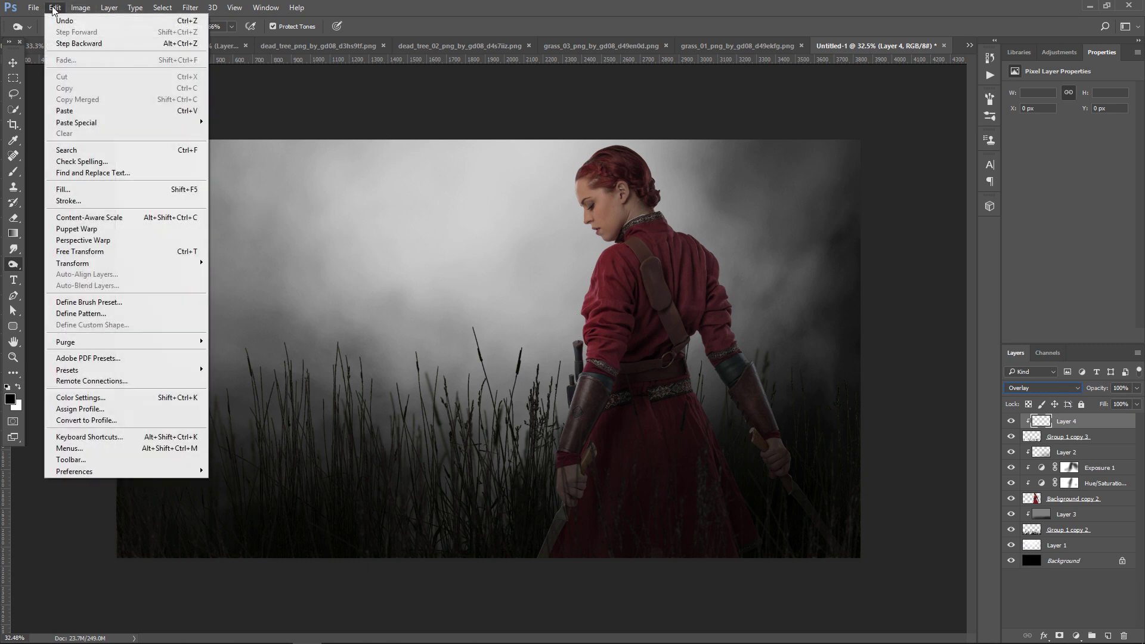
left_click(90, 189)
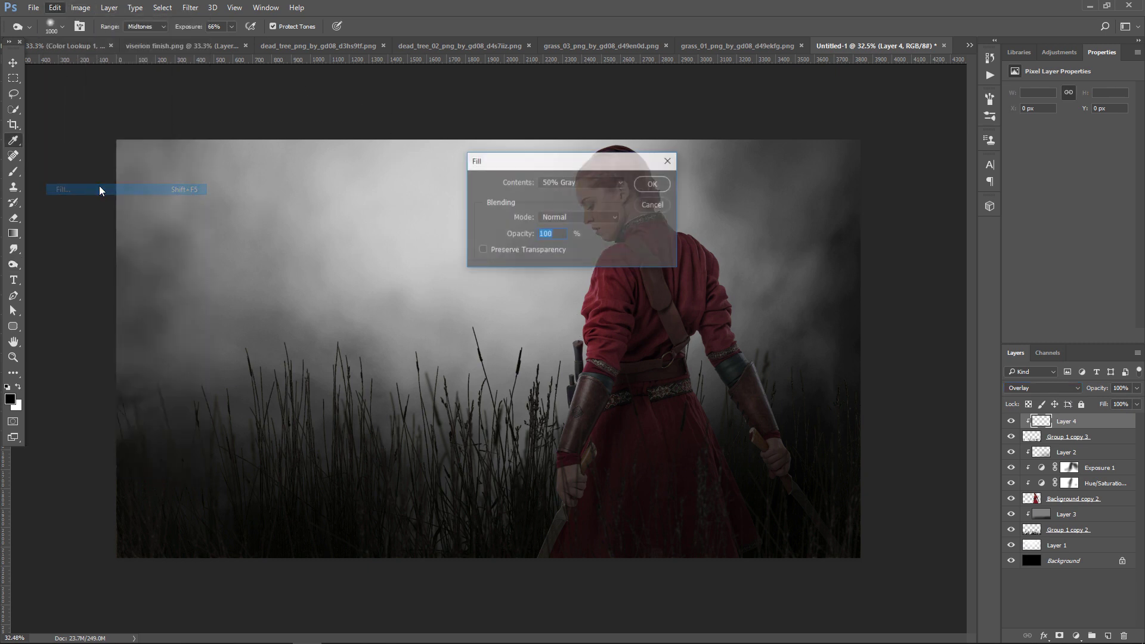
left_click(653, 185)
key("o")
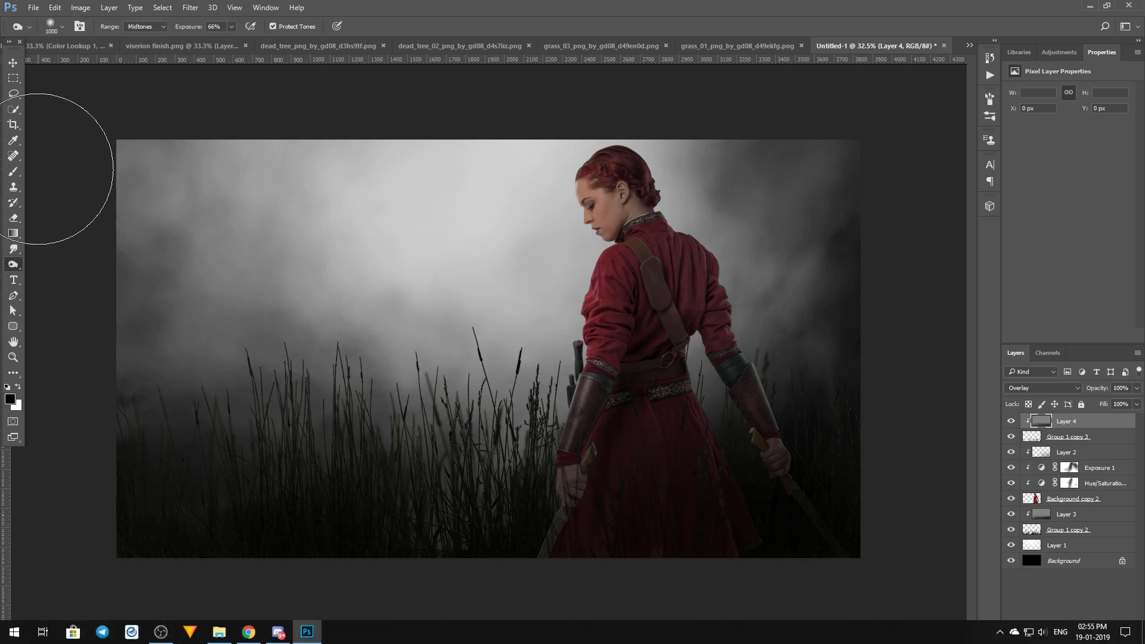
left_click(13, 63)
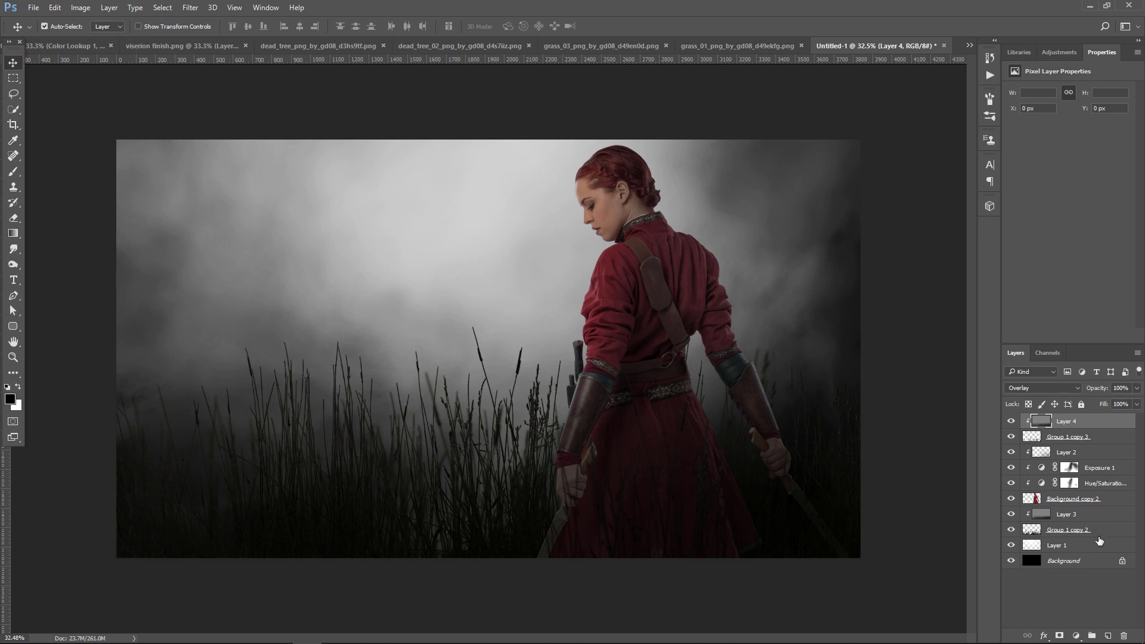
- Bring the dead_tree_02 image into the composite above Layer 1
left_click(1111, 550)
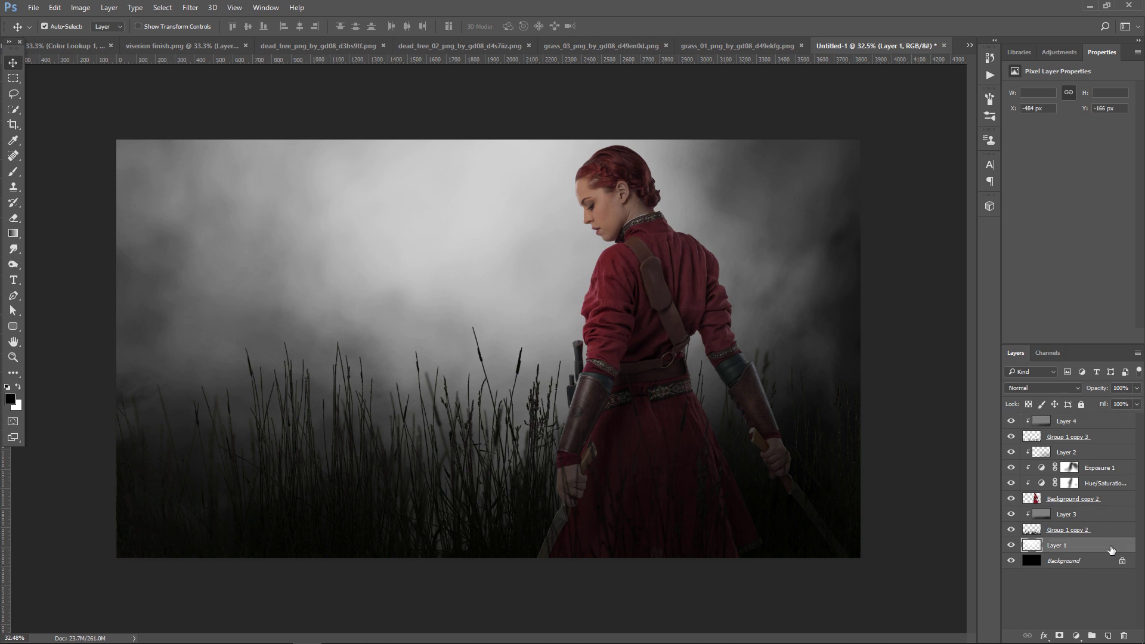
left_click(442, 45)
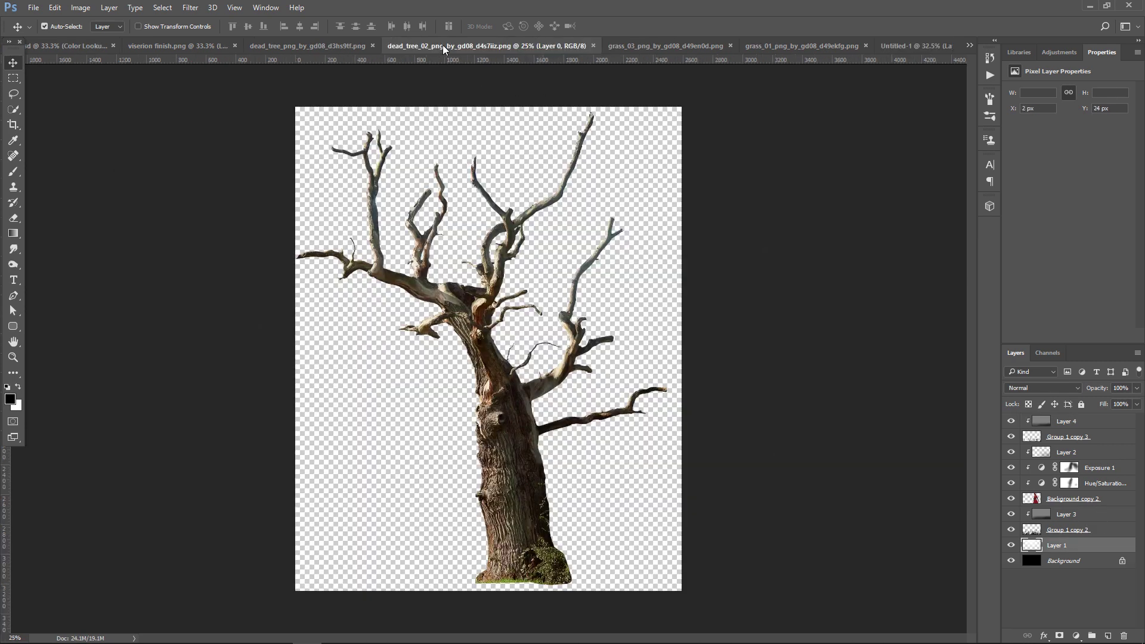
mouse_move(466, 369)
left_mouse_down()
mouse_move(912, 47)
mouse_move(788, 328)
left_mouse_up()
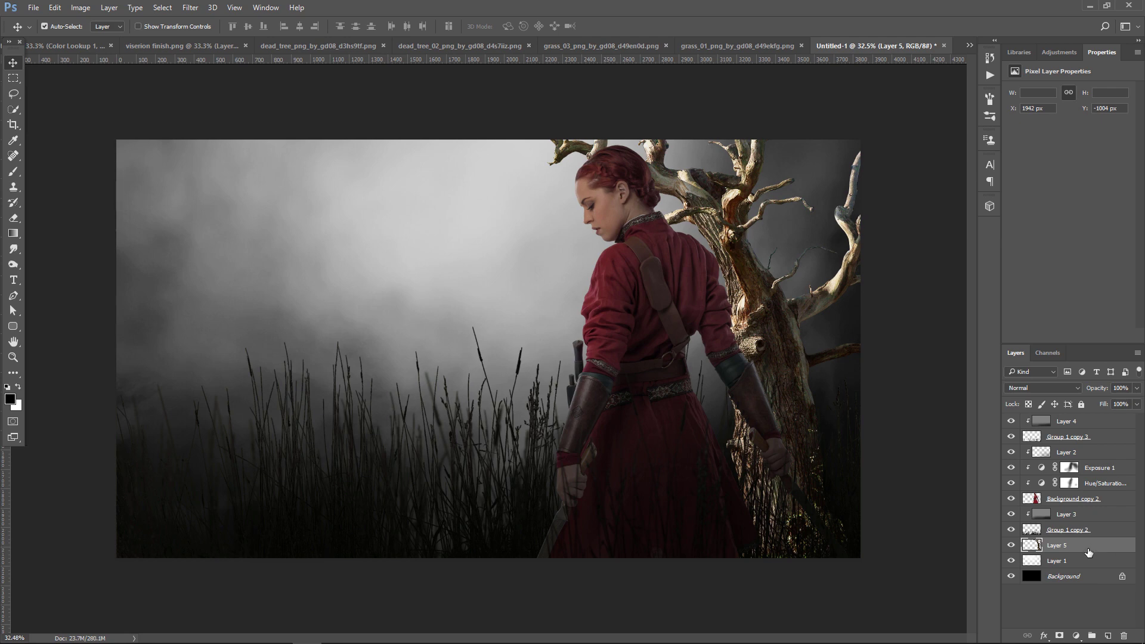
- Scale the tree to about 174%, tilt it at the right edge, and add a Hue/Saturation adjustment
key("ctrl+t")
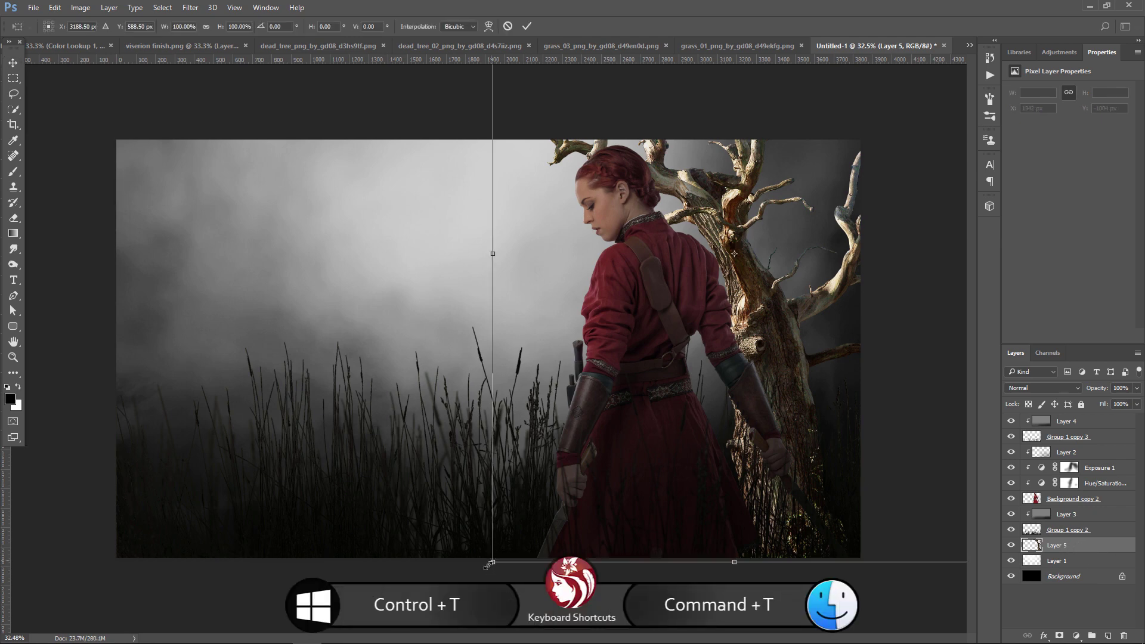
left_click_drag(488, 564, 469, 564)
key("ctrl+minus")
key("ctrl+minus")
mouse_move(478, 525)
left_mouse_down()
mouse_move(421, 537)
mouse_move(843, 511)
left_mouse_up()
left_click_drag(687, 428, 702, 431)
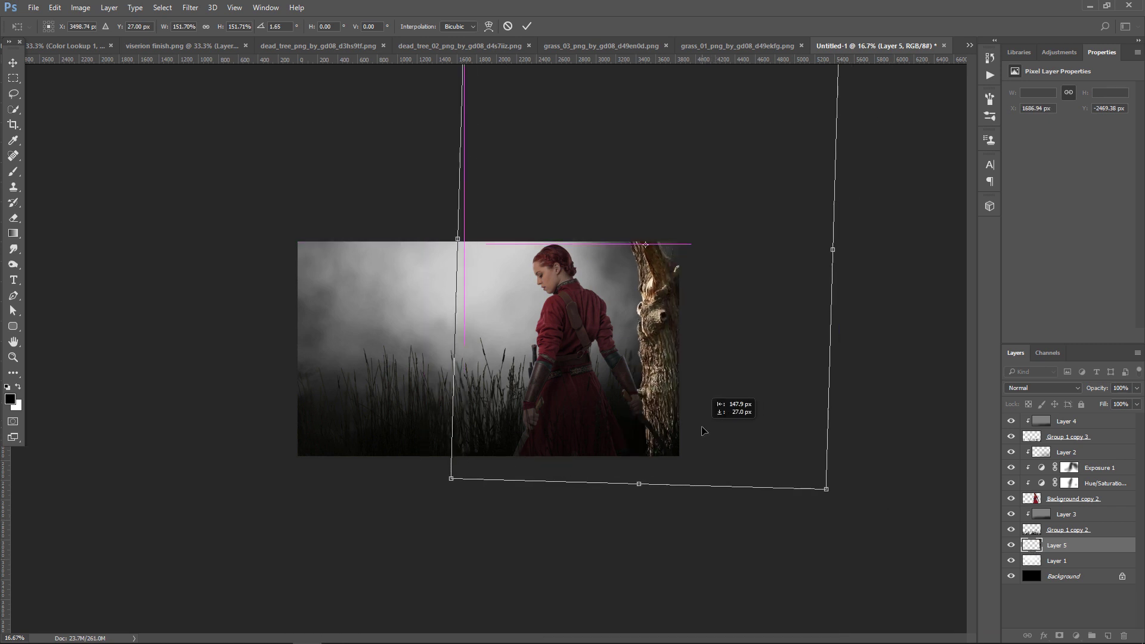
left_click_drag(441, 496, 420, 512)
left_click_drag(698, 424, 684, 371)
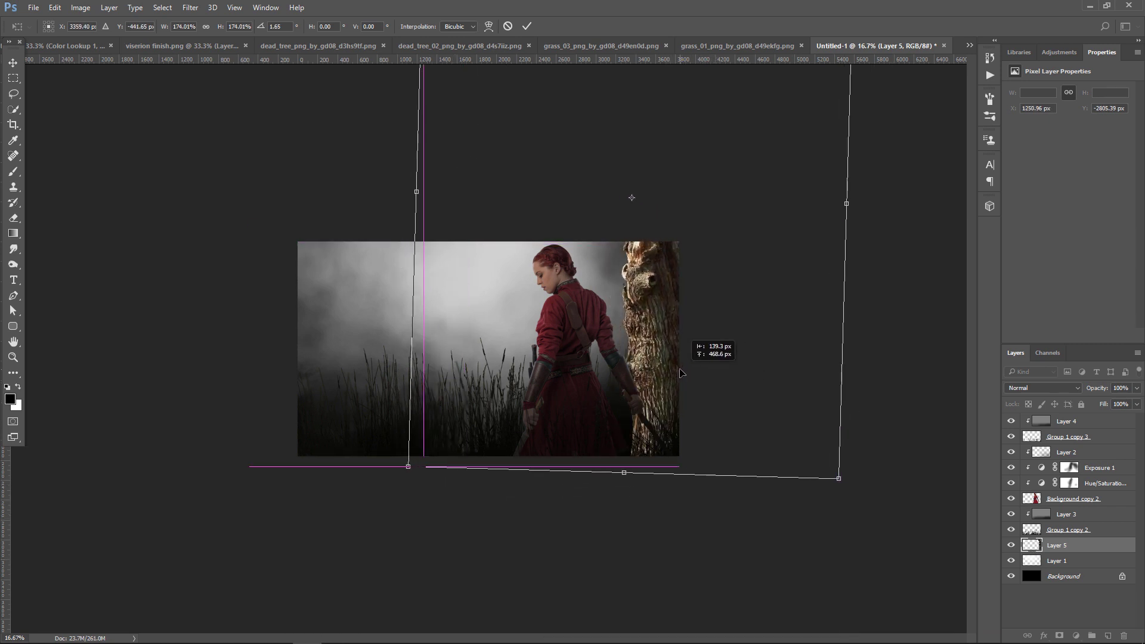
left_click_drag(685, 371, 678, 374)
key("Return")
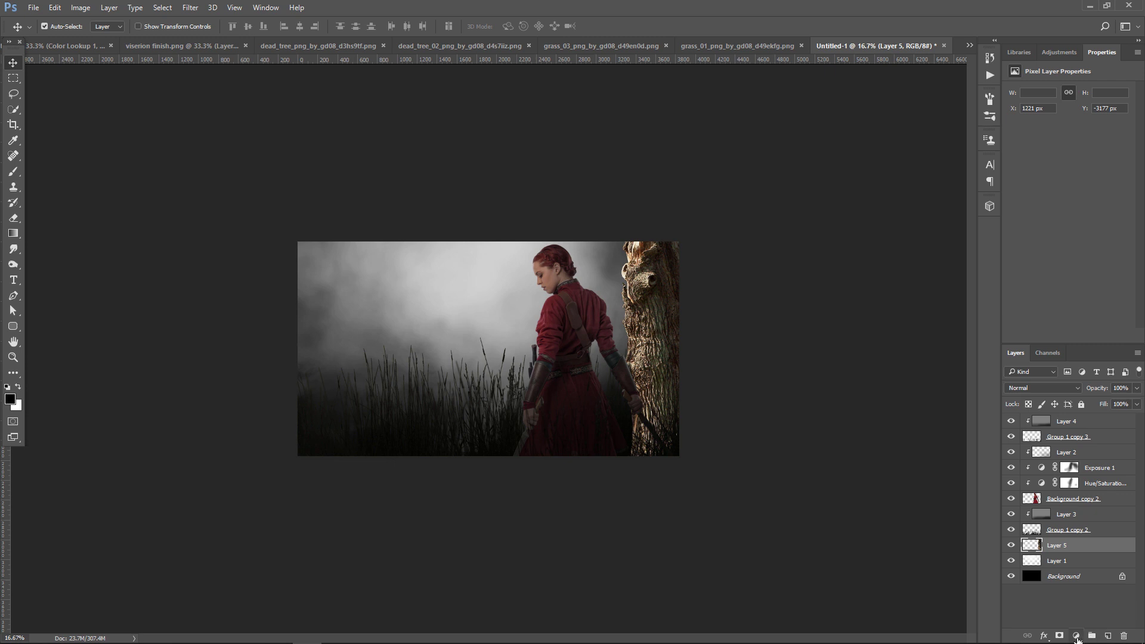
left_click(1076, 636)
left_click(1098, 502)
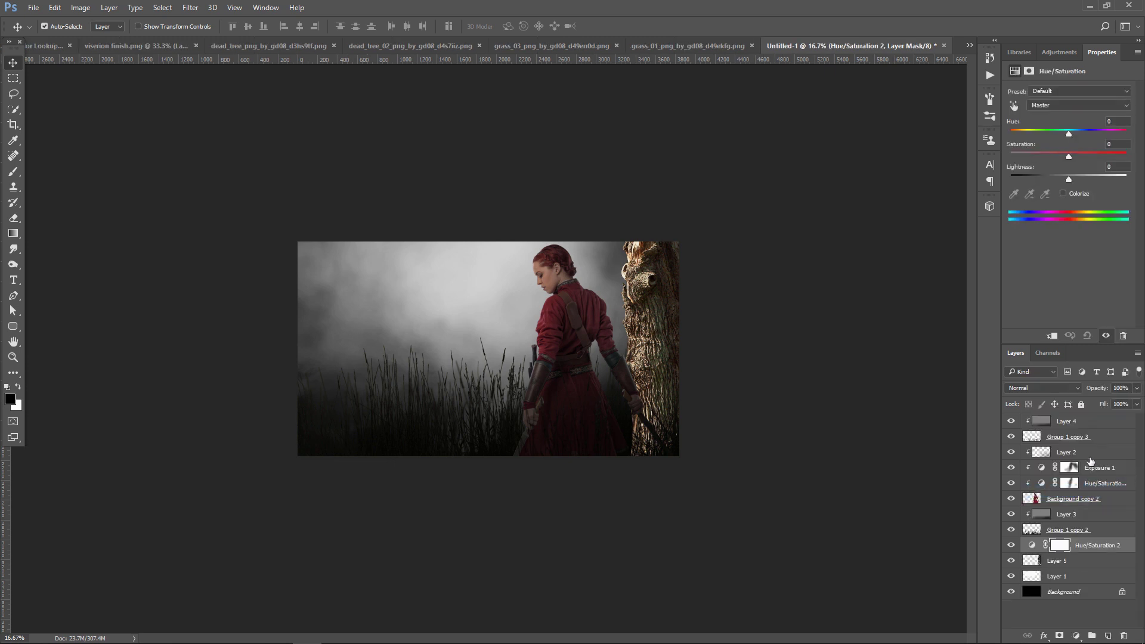
- Clip the Hue/Saturation adjustment to the tree and lower its saturation
key("ctrl+alt+g")
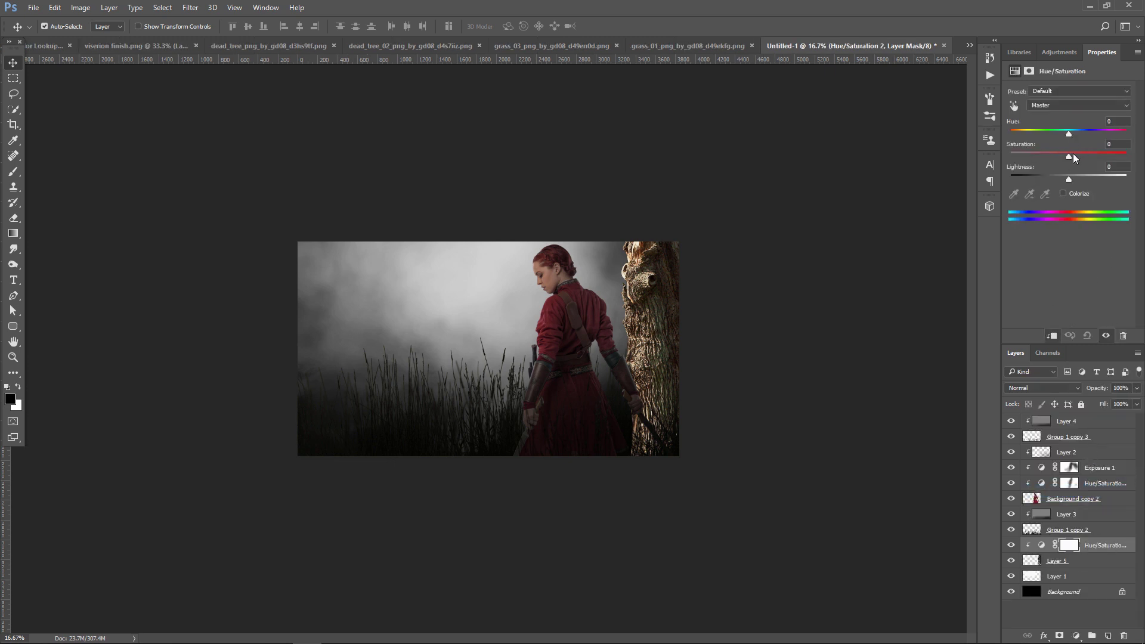
key("ctrl+plus")
key("ctrl+plus")
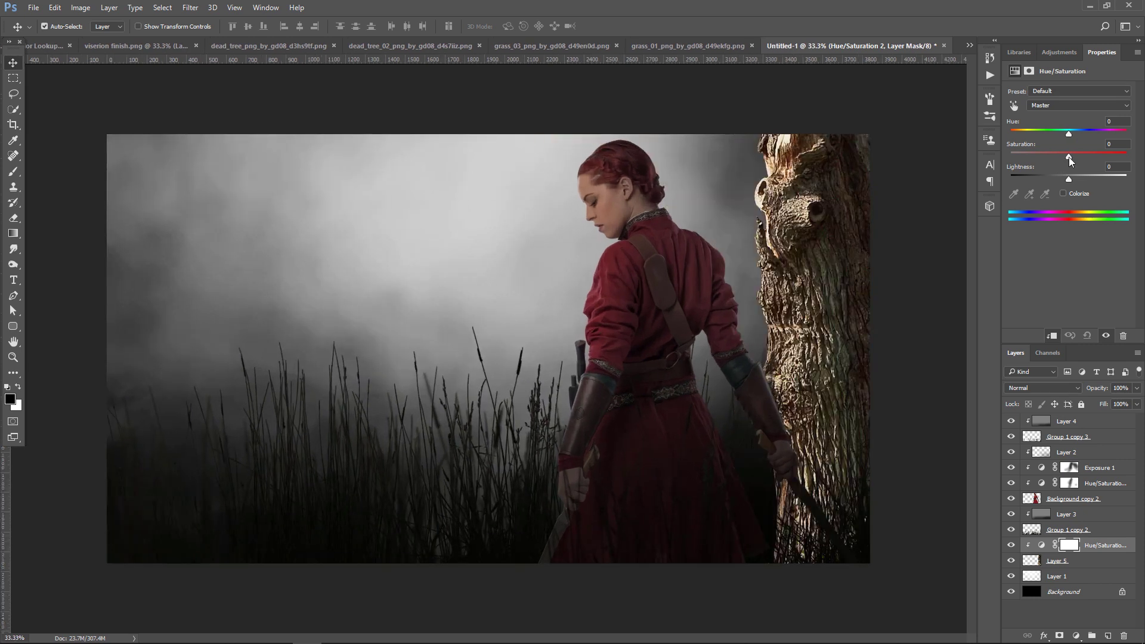
mouse_move(1068, 156)
left_mouse_down()
mouse_move(1046, 157)
mouse_move(1071, 178)
mouse_move(1051, 177)
left_mouse_up()
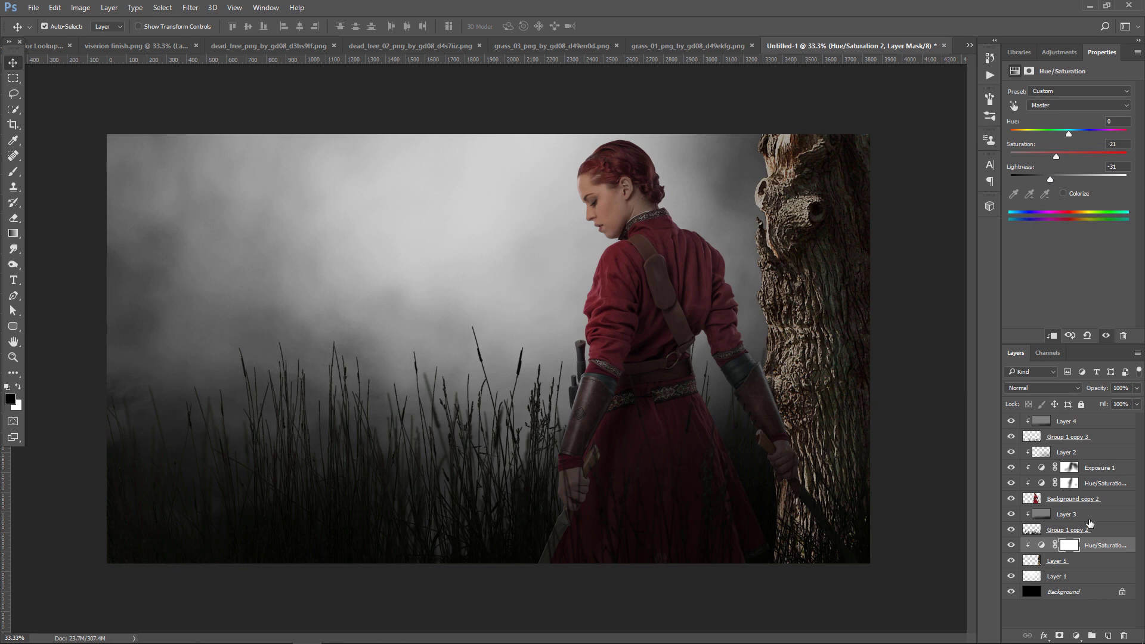
- Paint soft shadow over the trunk and lower right on a new clipped Layer 6
left_click(1107, 636)
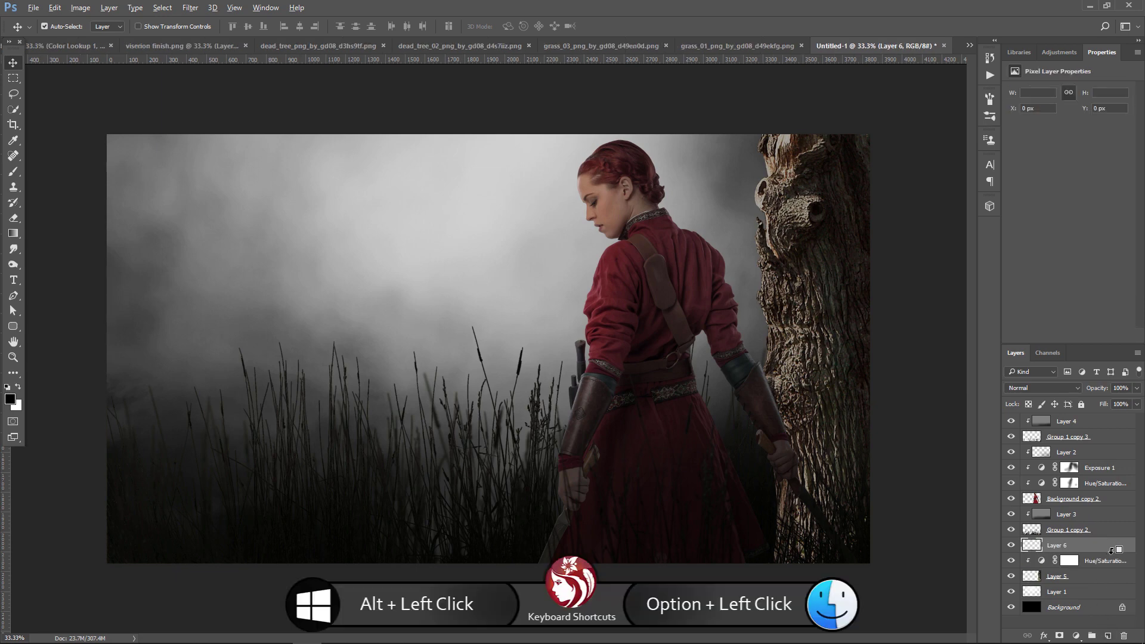
left_click(1110, 550, "alt")
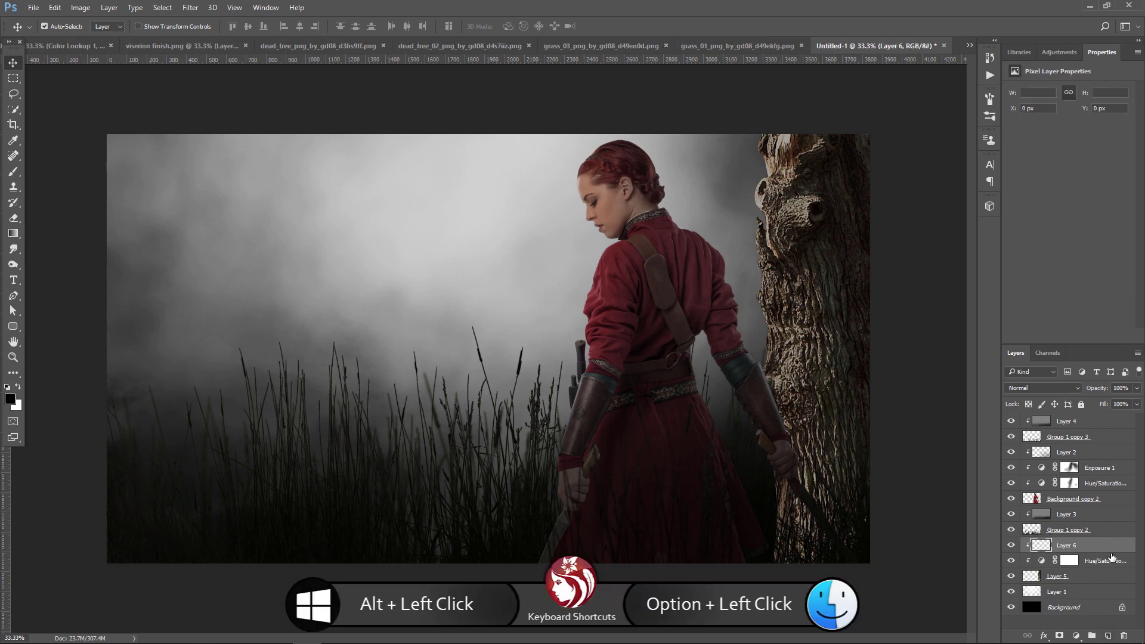
left_click(14, 173)
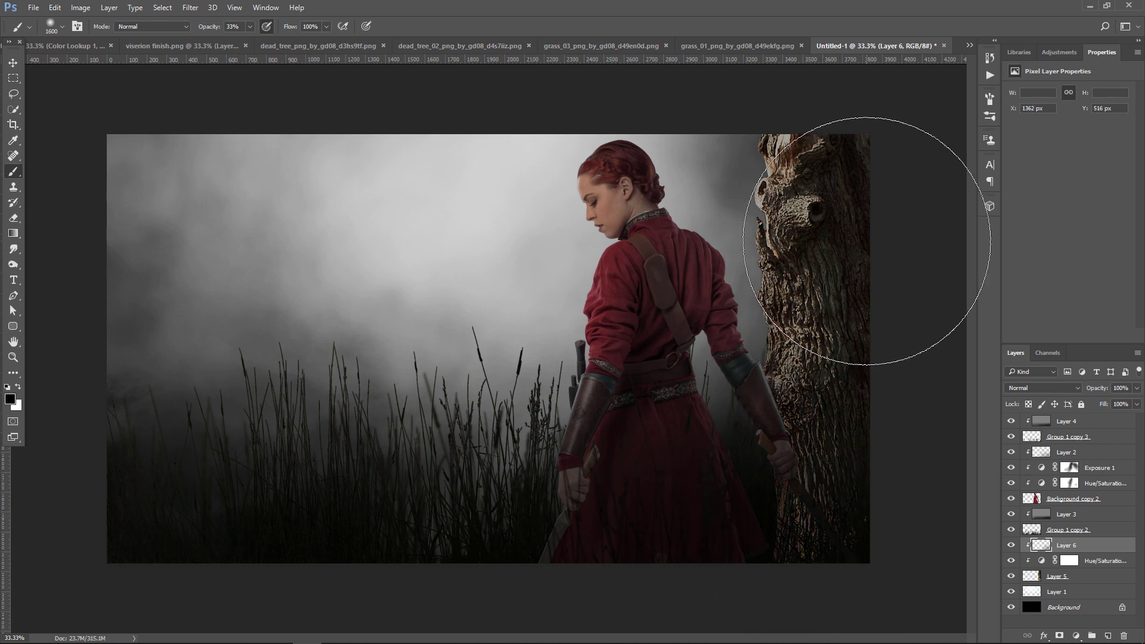
key("bracketleft")
key("bracketleft")
key("bracketleft")
left_click_drag(861, 246, 882, 179)
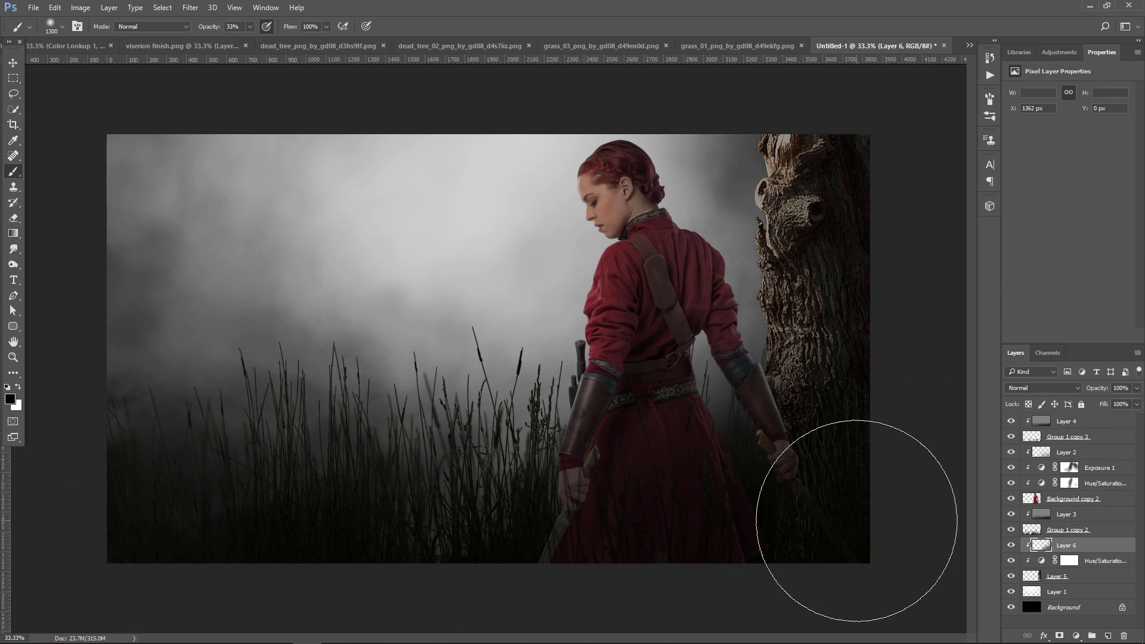
- Lower Layer 6 opacity to 82%
left_click(1138, 388)
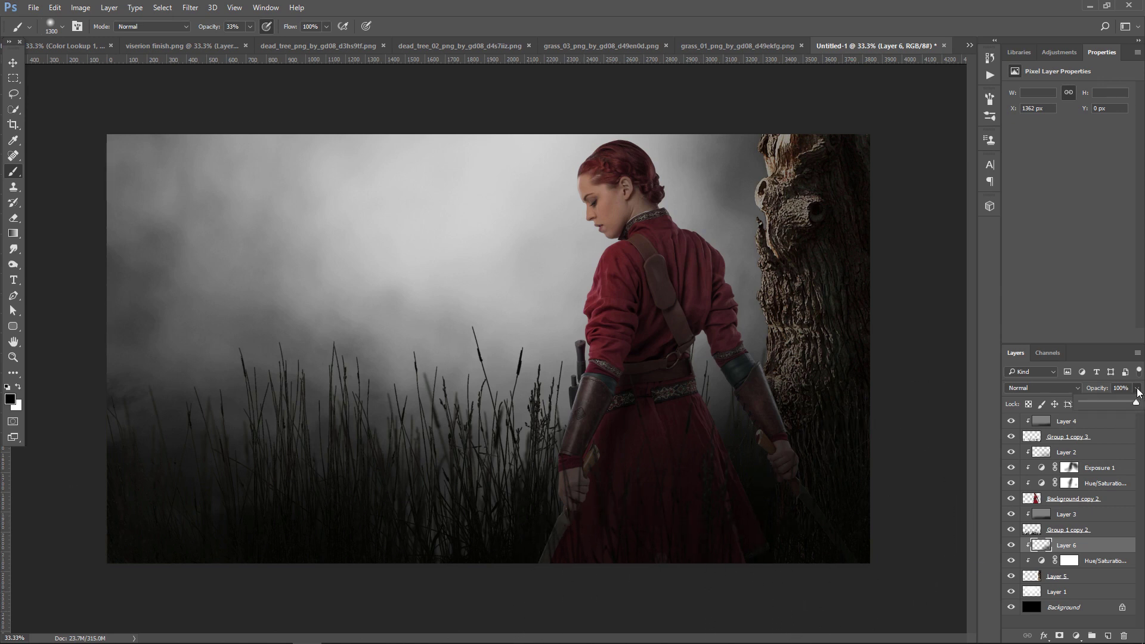
left_click_drag(1136, 404, 1124, 404)
left_click(12, 62)
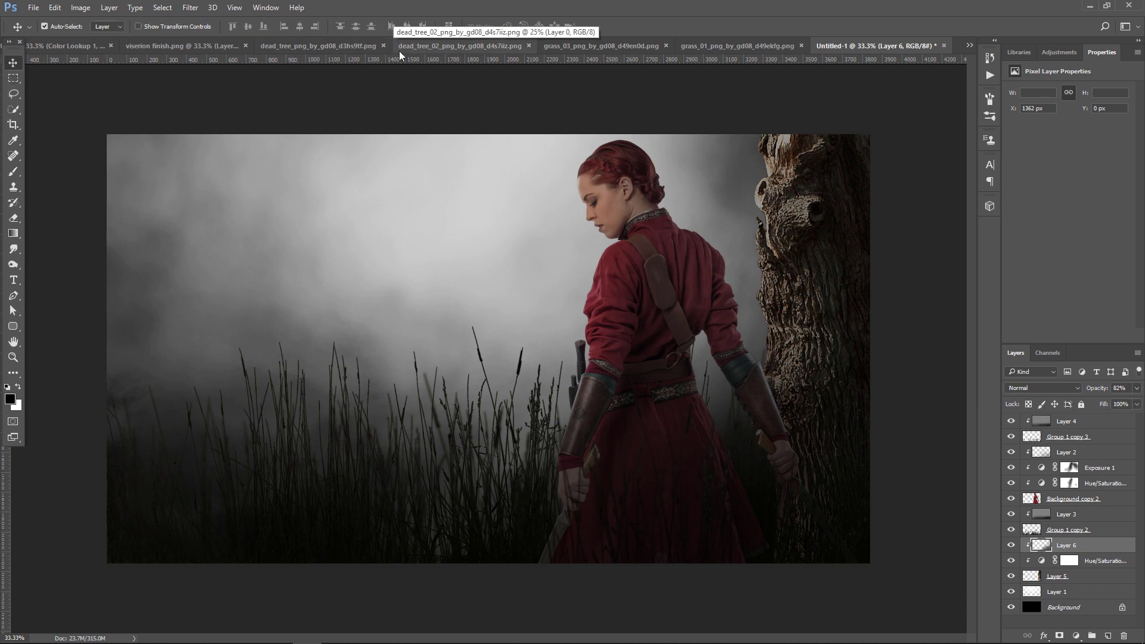
- Drag the tree from dead_tree_png_by_gd08_d3hs9tf.png into Untitled-1 as Layer 7
left_click(324, 48)
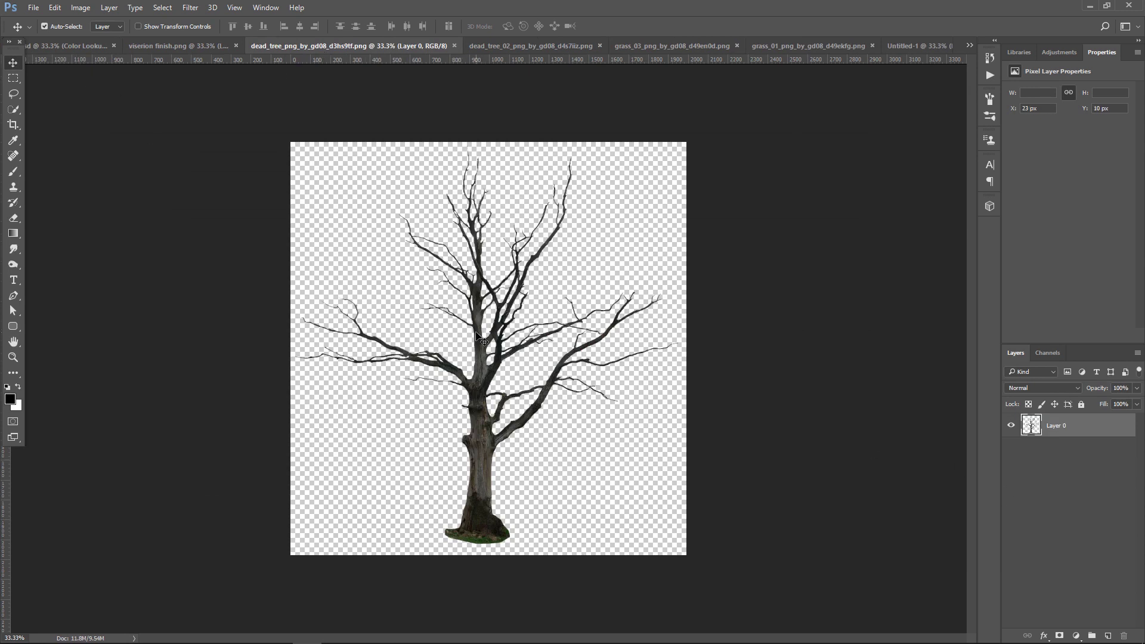
mouse_move(480, 331)
left_mouse_down()
mouse_move(917, 100)
mouse_move(912, 50)
mouse_move(468, 281)
left_mouse_up()
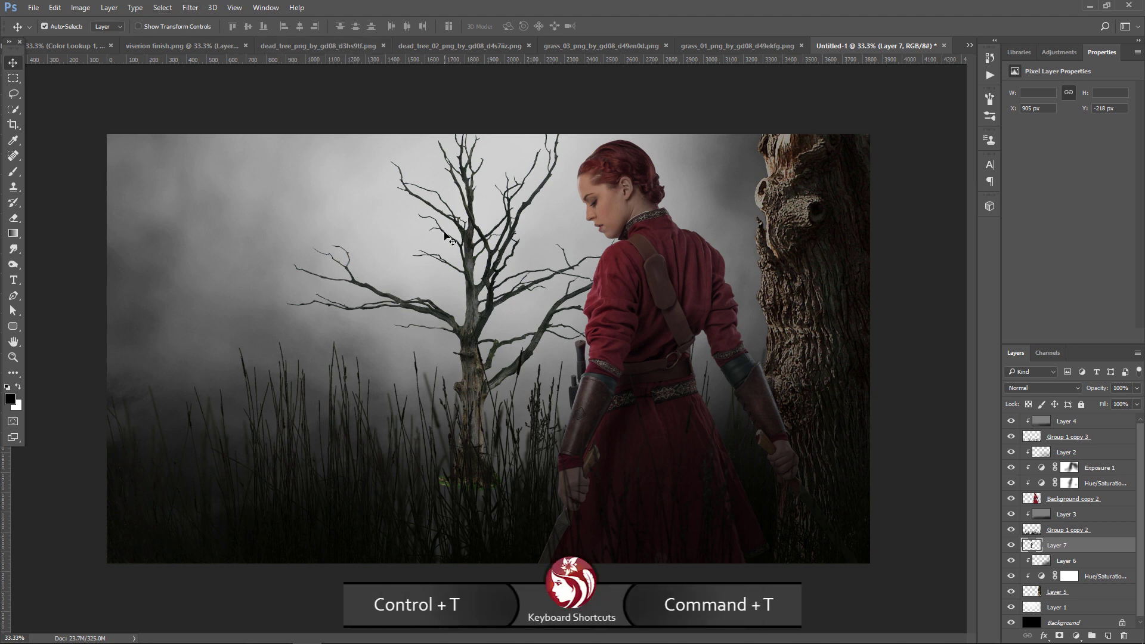
- Enlarge the dead tree to about 134%, shift it right behind the woman, and put Layer 7 below Layer 5
key("ctrl+t")
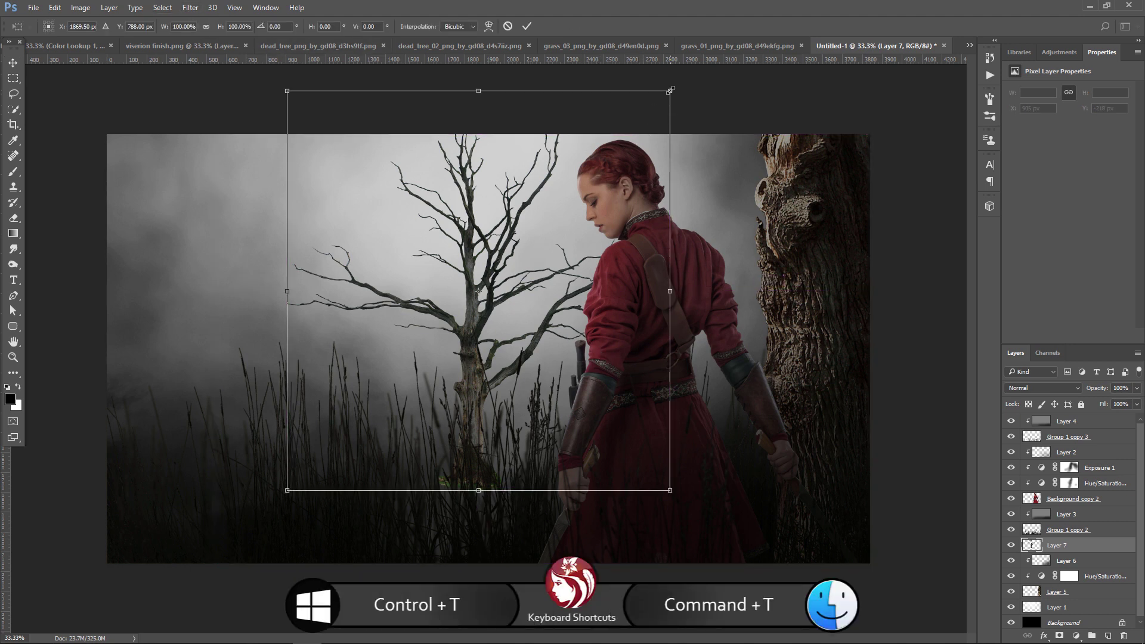
left_click_drag(671, 91, 736, 67)
mouse_move(623, 389)
left_mouse_down()
mouse_move(814, 433)
mouse_move(753, 419)
left_mouse_up()
left_click_drag(488, 120, 484, 120)
key("Return")
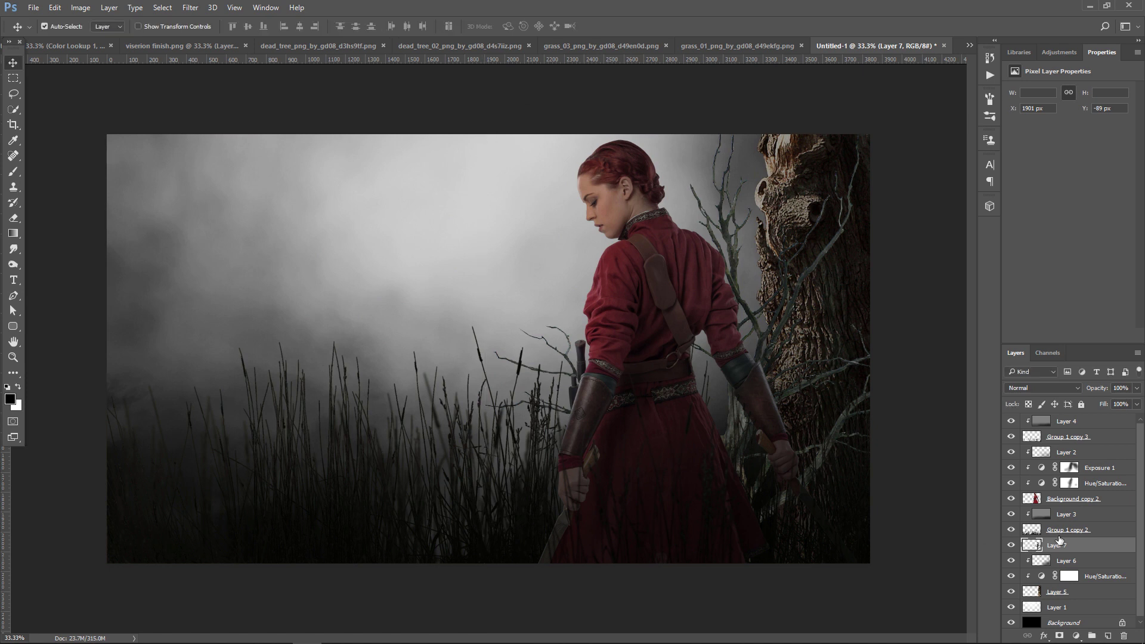
left_click_drag(1060, 539, 1093, 606)
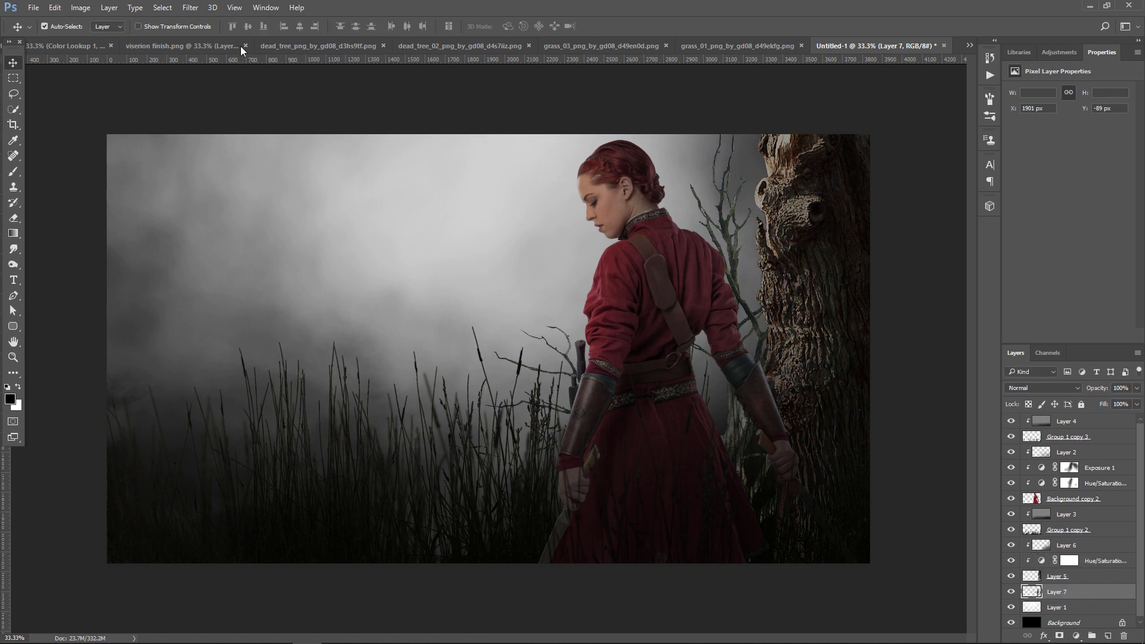
- Apply a Gaussian Blur to the dead tree layer
left_click(190, 8)
mouse_move(259, 138)
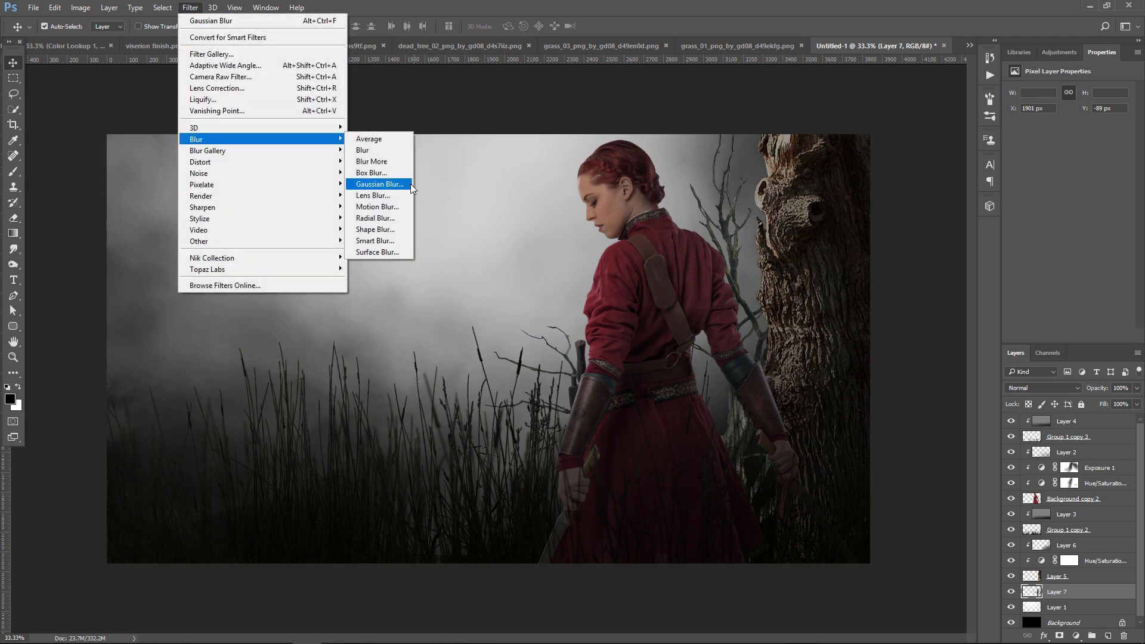
left_click(394, 184)
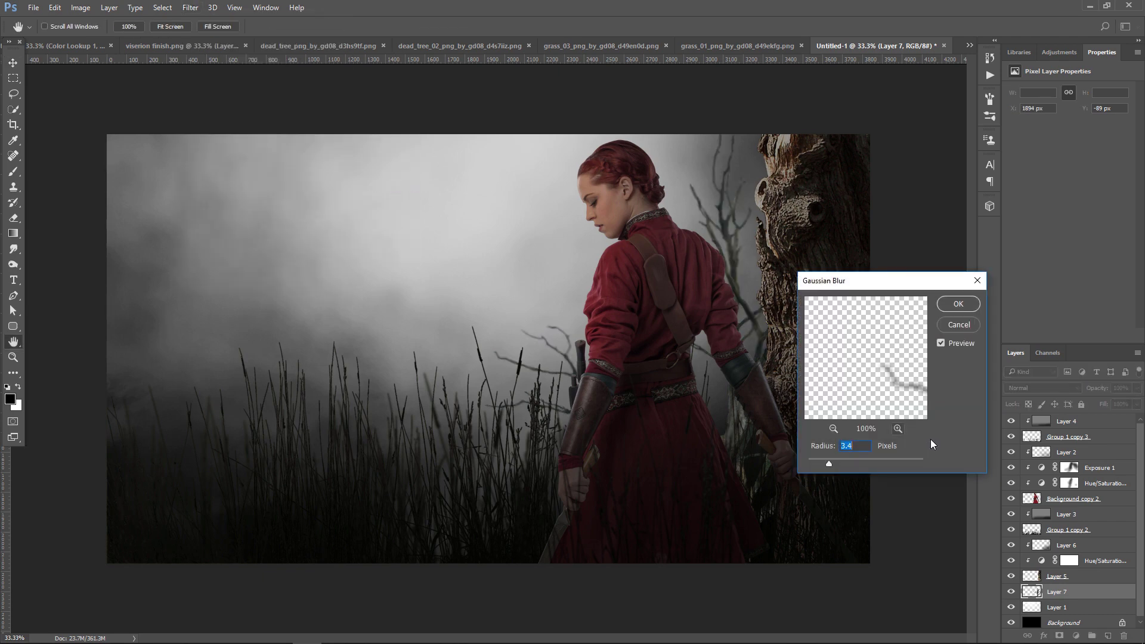
left_click_drag(830, 462, 858, 463)
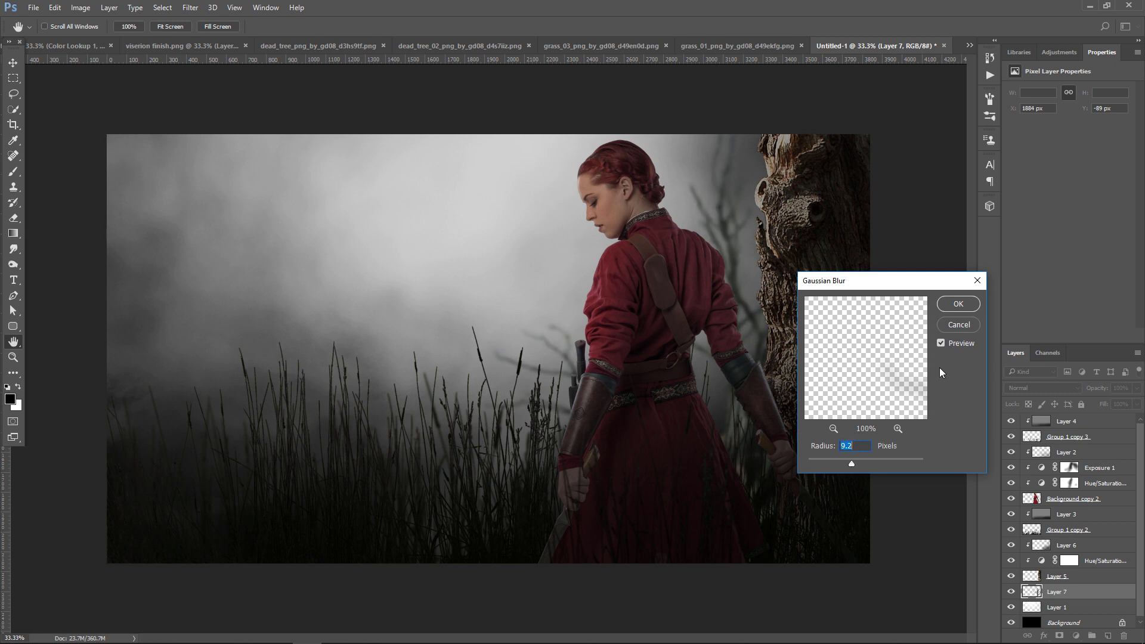
left_click(958, 305)
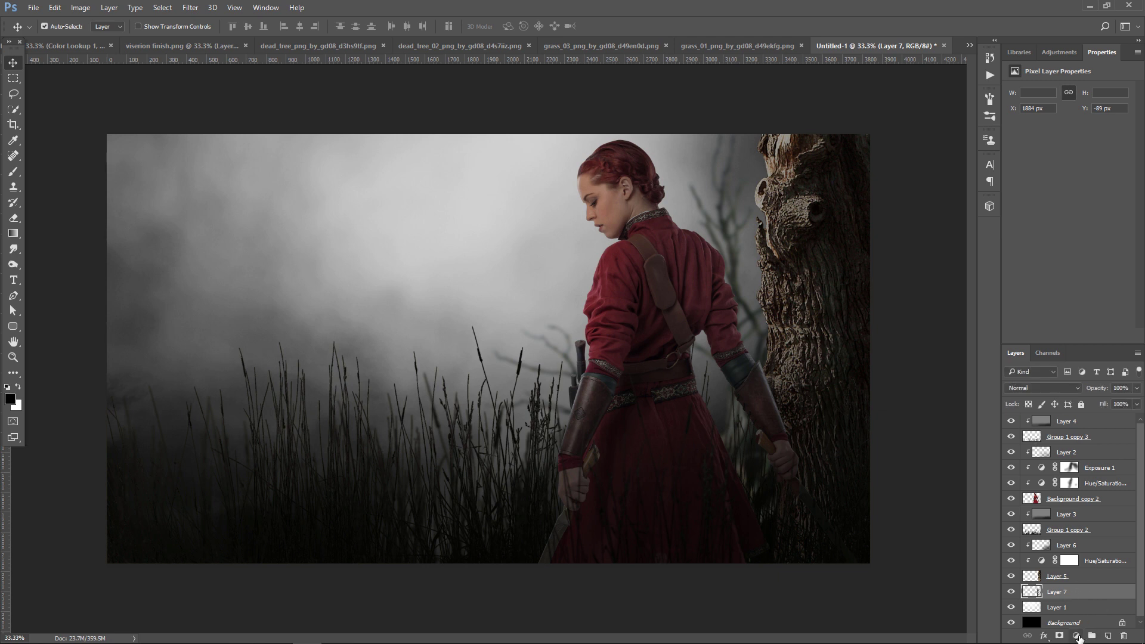
- Add a Hue/Saturation layer clipped to the tree with Saturation -52 and Lightness -30
left_click(1075, 636)
left_click(1077, 494)
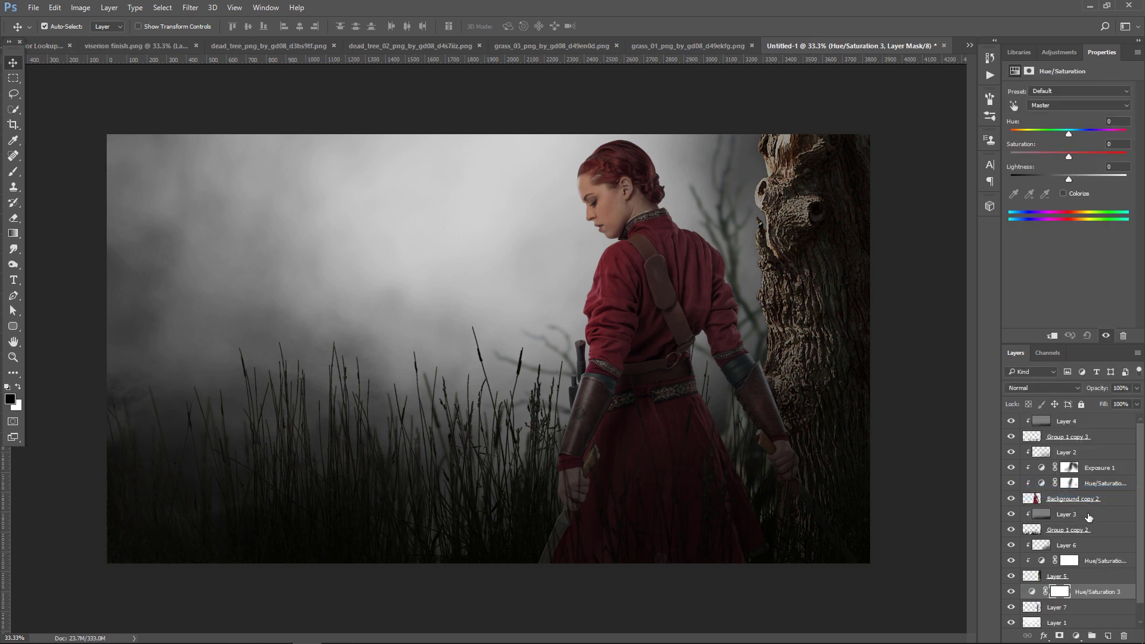
left_click(1050, 337)
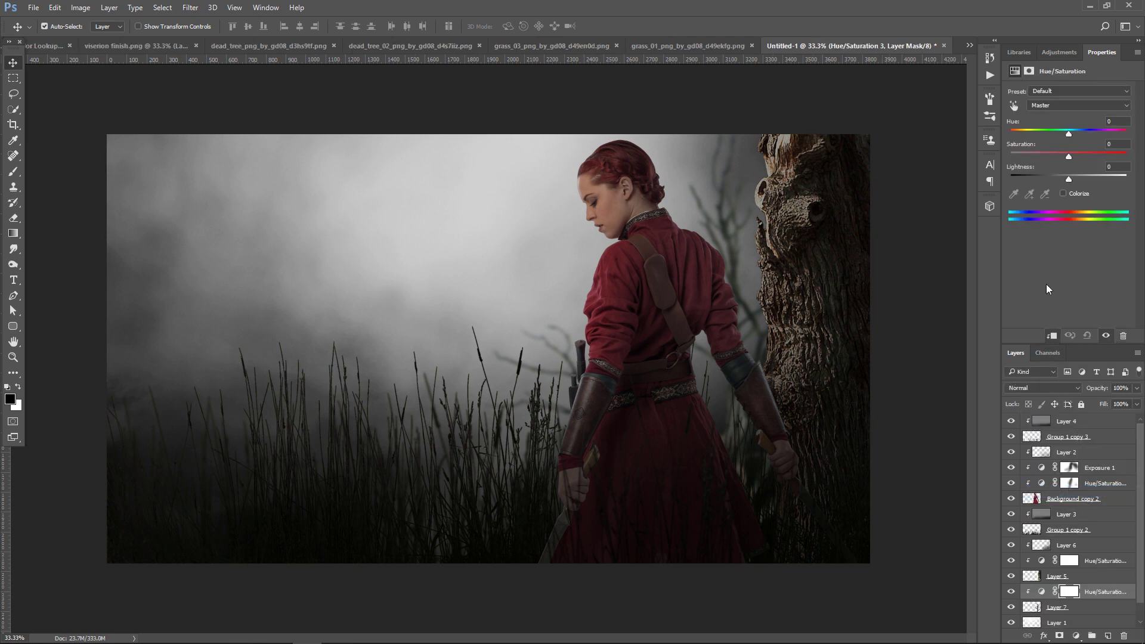
mouse_move(1067, 158)
left_mouse_down()
mouse_move(1039, 159)
mouse_move(1051, 177)
left_mouse_up()
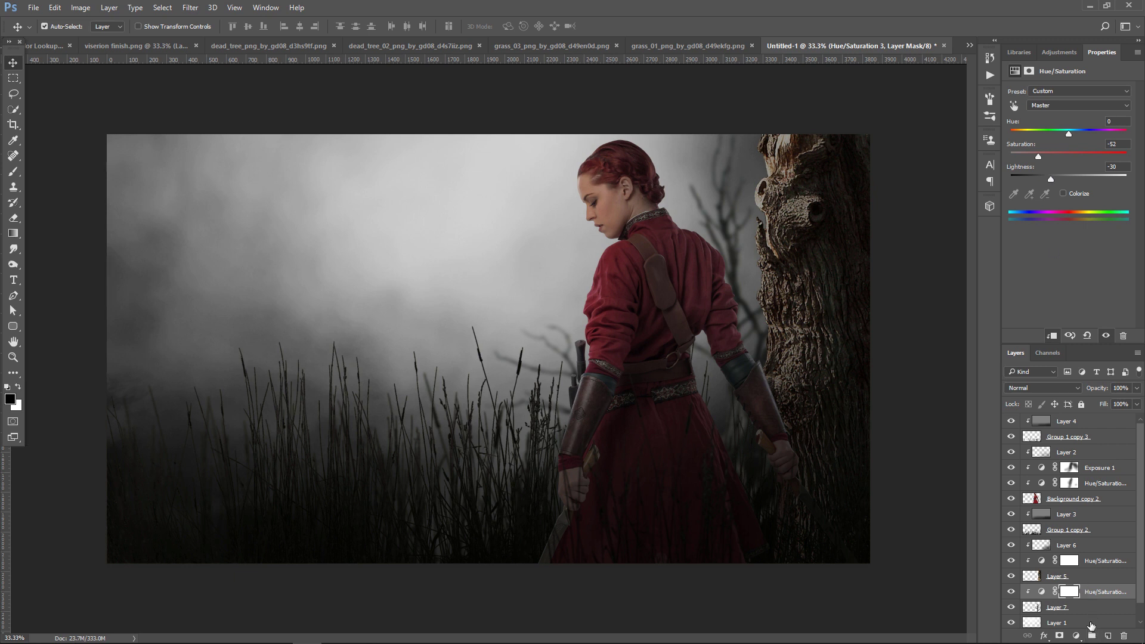
- Add a clipped Exposure layer at +1.68 with gamma 0.75, then select the tree with its adjustments
left_click(1076, 636)
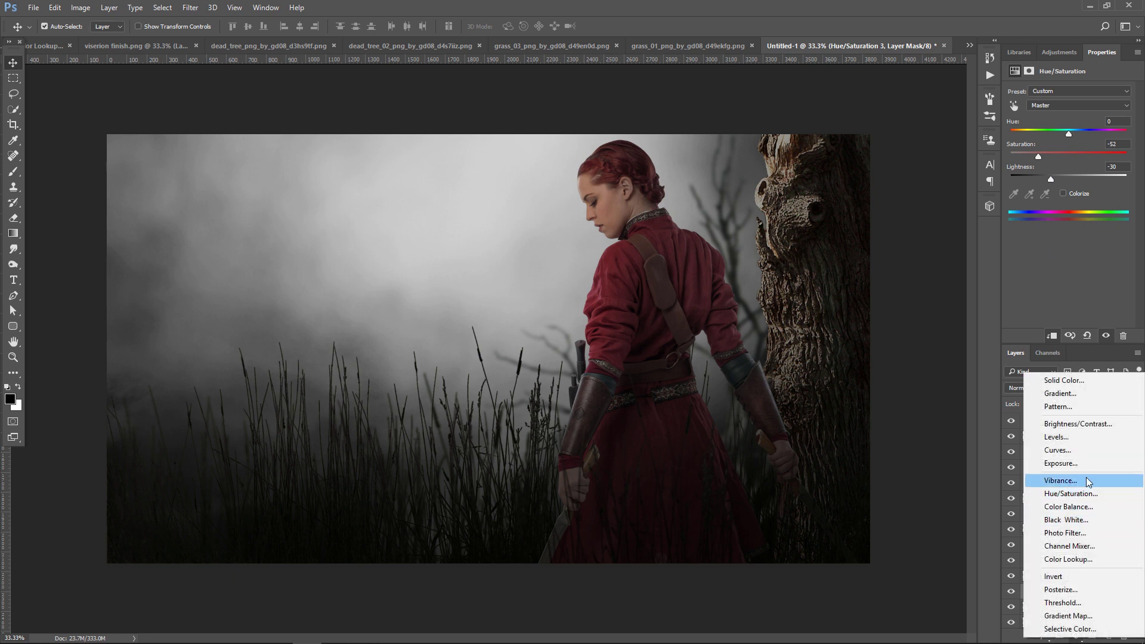
left_click(1082, 463)
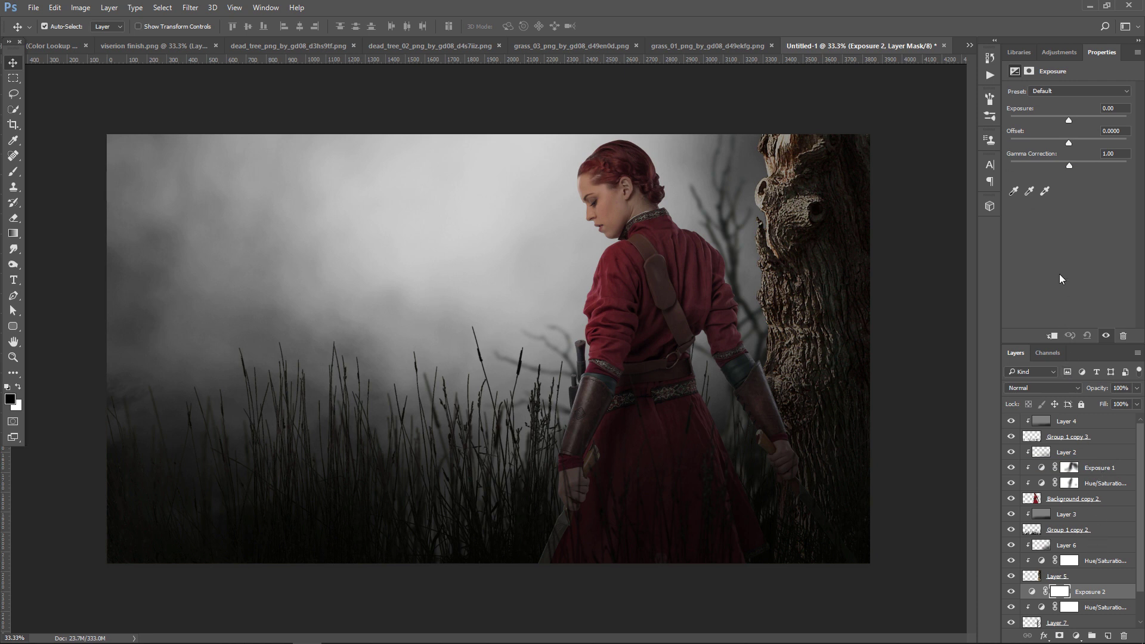
left_click(1055, 337)
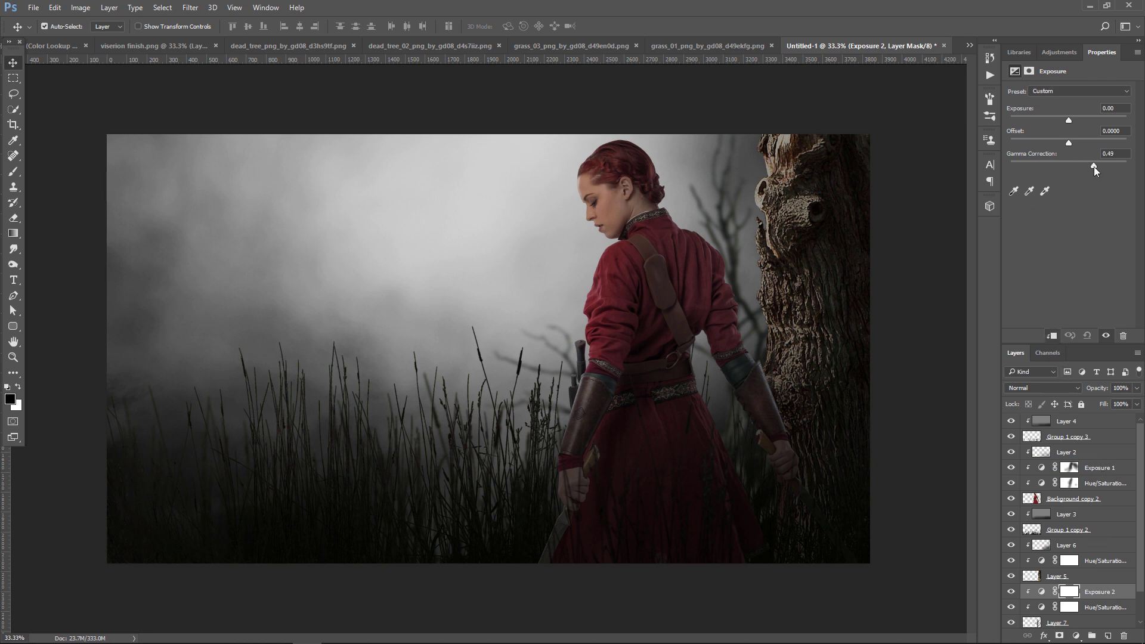
left_click_drag(1075, 169, 1068, 166)
left_click_drag(1069, 119, 1082, 119)
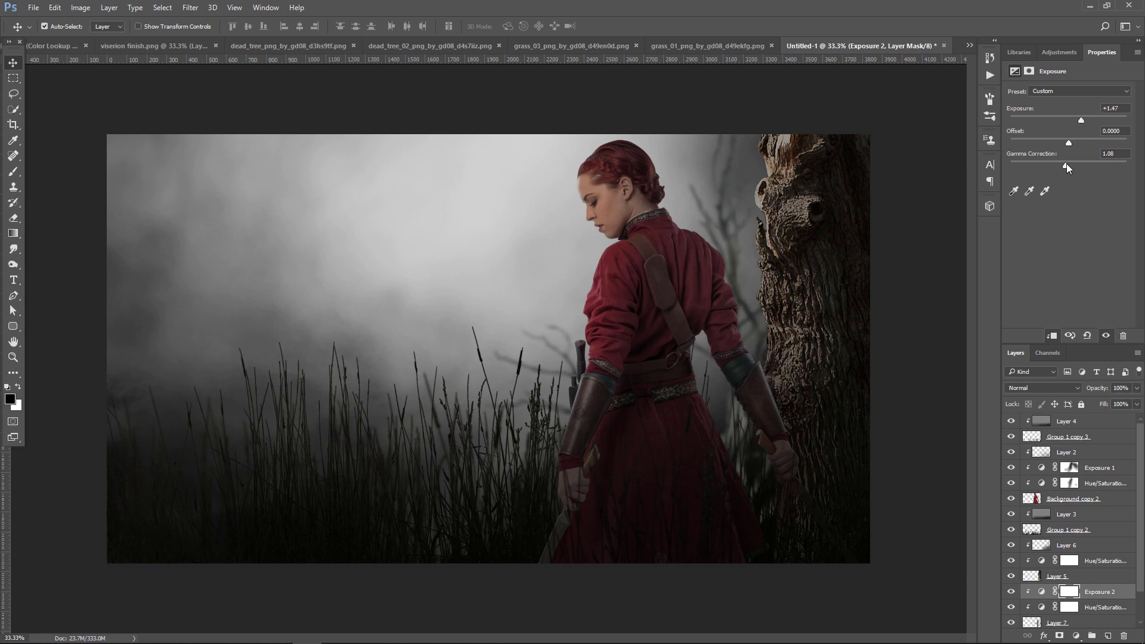
left_click_drag(1067, 166, 1082, 166)
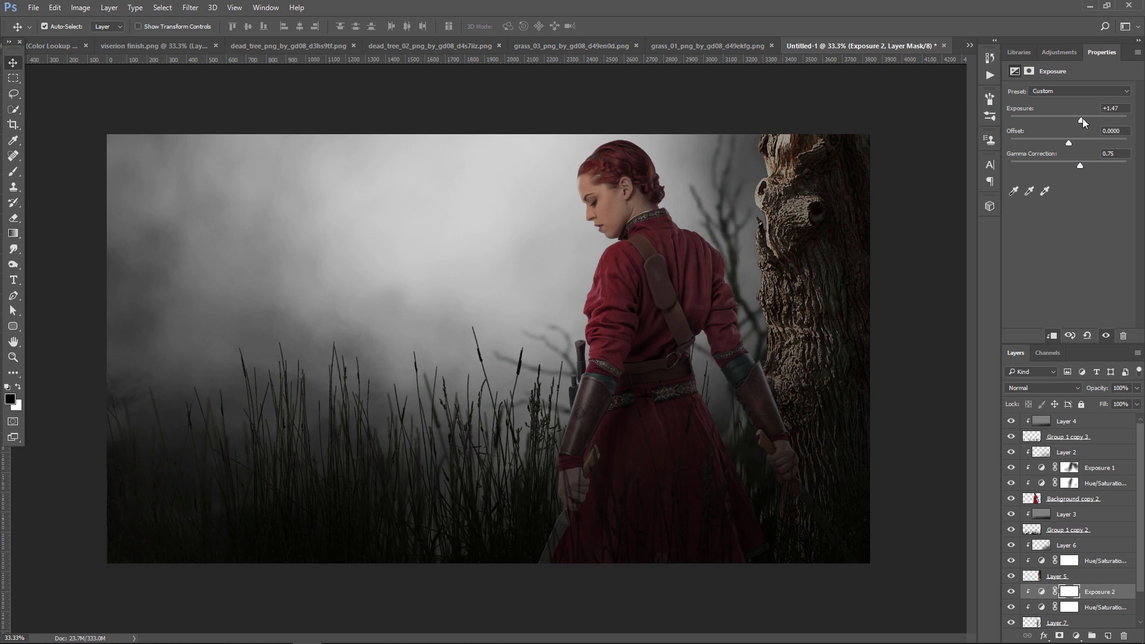
left_click_drag(1082, 119, 1088, 118)
scroll(1100, 592, "down", 2)
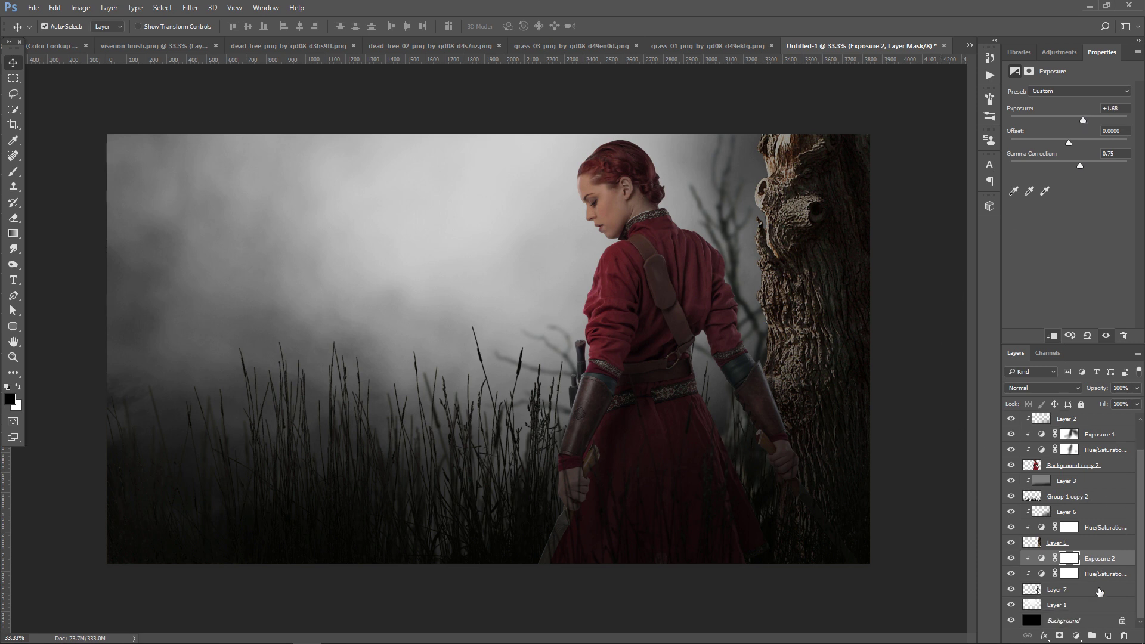
left_click(1093, 594, "shift")
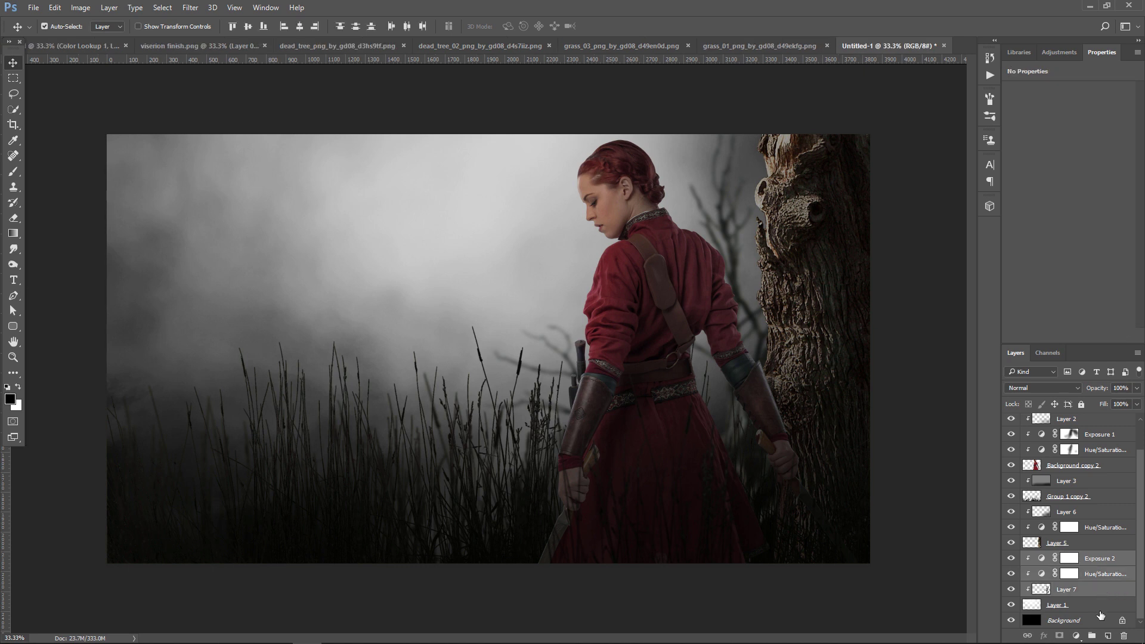
- Group the tree and its adjustments into Group 1 and duplicate the group
left_click(1110, 598, "alt")
left_click_drag(1104, 636, 1092, 636)
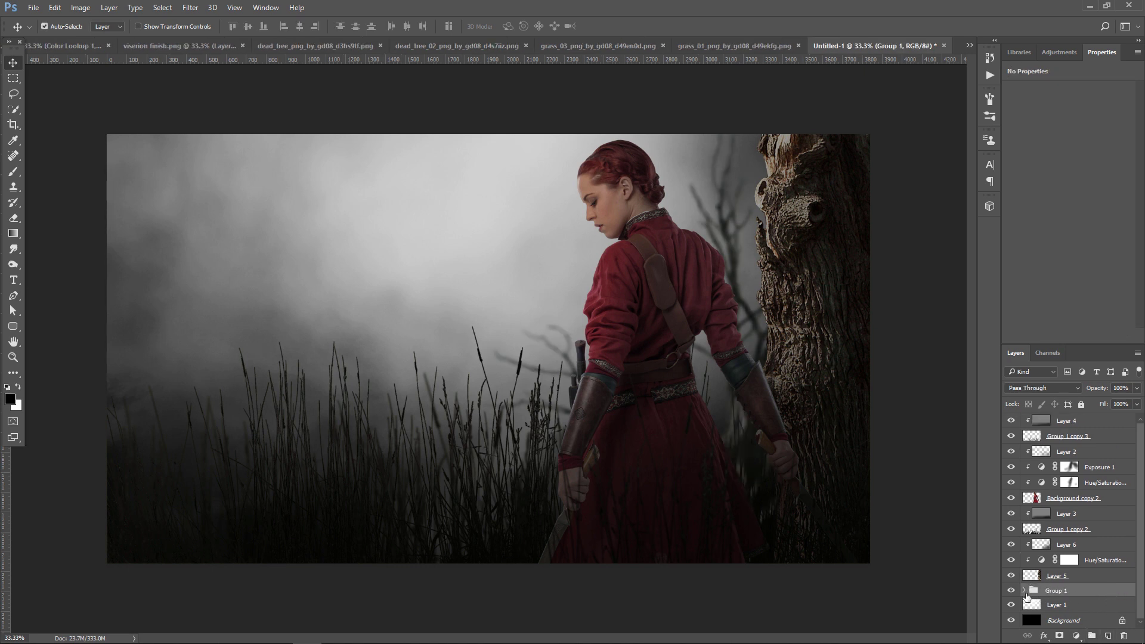
left_click(1011, 590)
mouse_move(1102, 592)
left_mouse_down()
mouse_move(1105, 604)
mouse_move(1086, 594)
left_mouse_up()
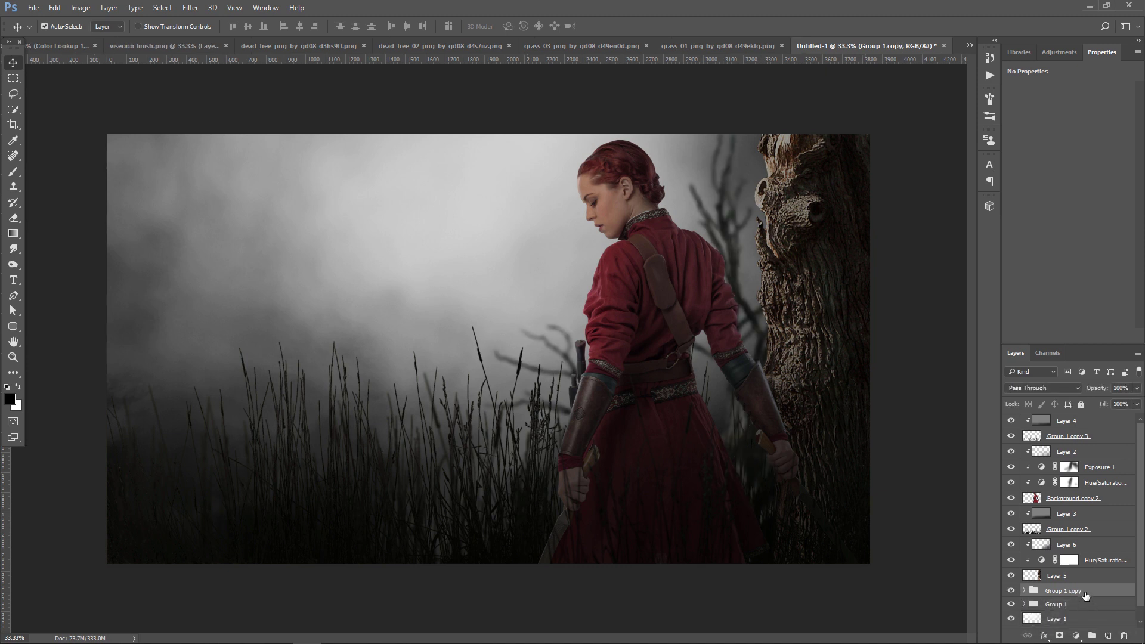
- Move the Group 1 copy's tree to the left edge of the image
key("ctrl+t")
mouse_move(791, 292)
left_mouse_down()
mouse_move(198, 312)
mouse_move(144, 251)
left_mouse_up()
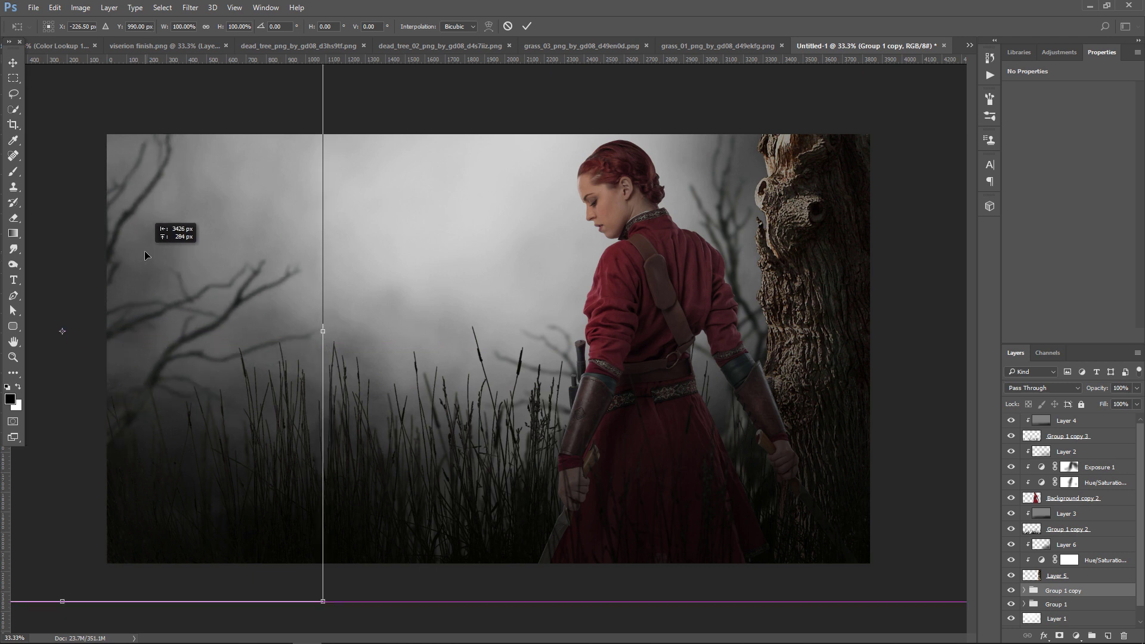
key("Return")
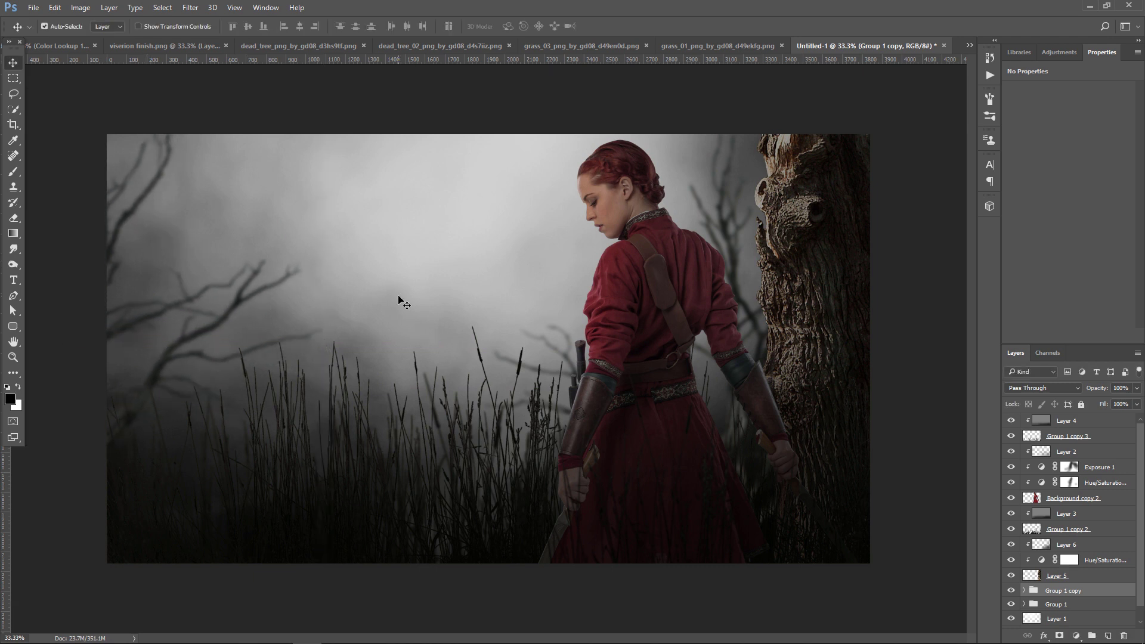
right_click(1104, 595)
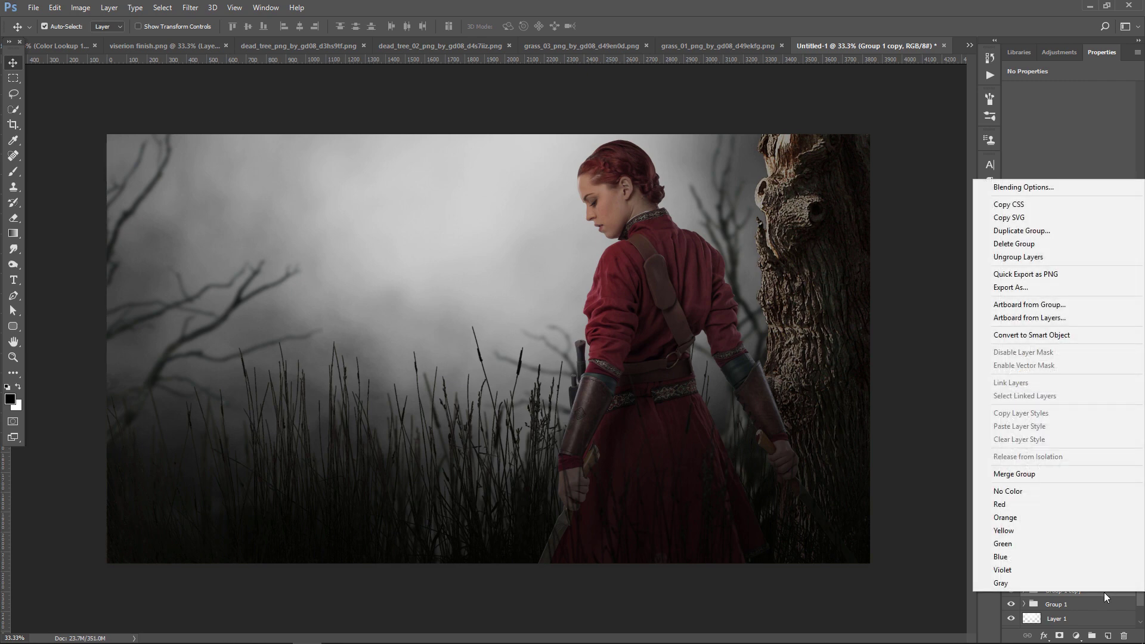
- Merge Group 1 copy into a single layer and apply a Gaussian Blur of about 16.6 px
left_click(1029, 474)
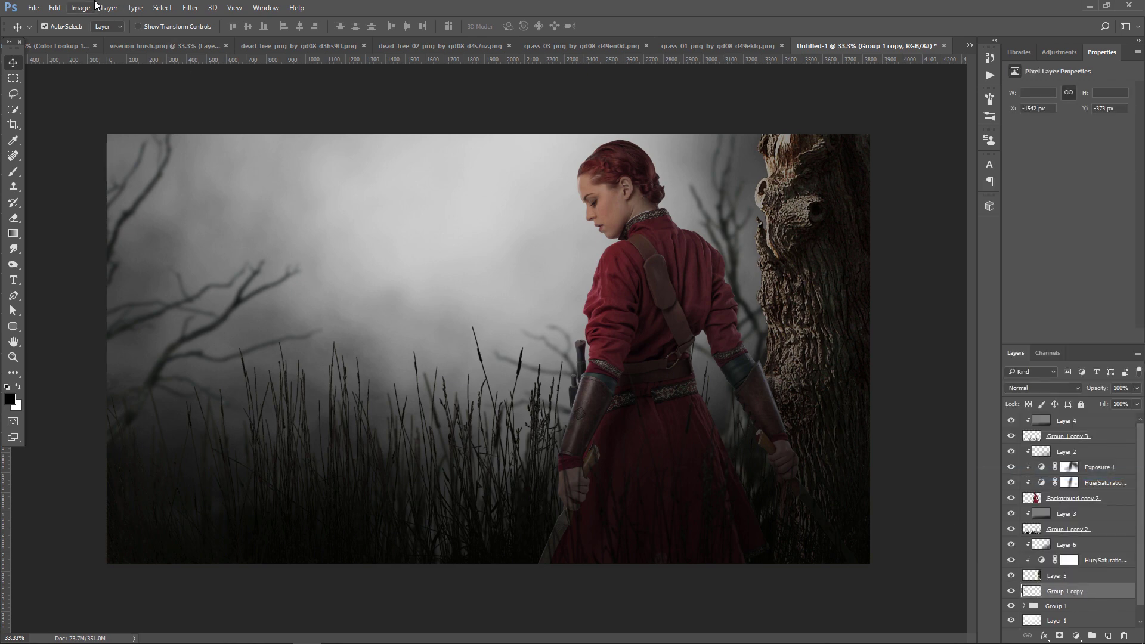
left_click(191, 7)
mouse_move(196, 138)
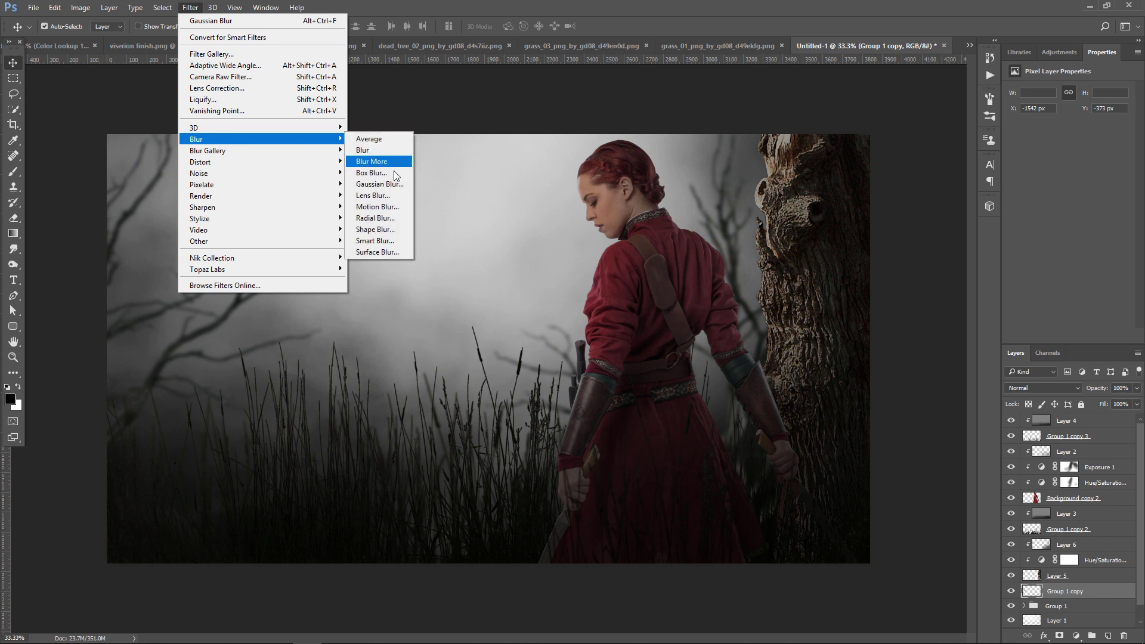
left_click(392, 185)
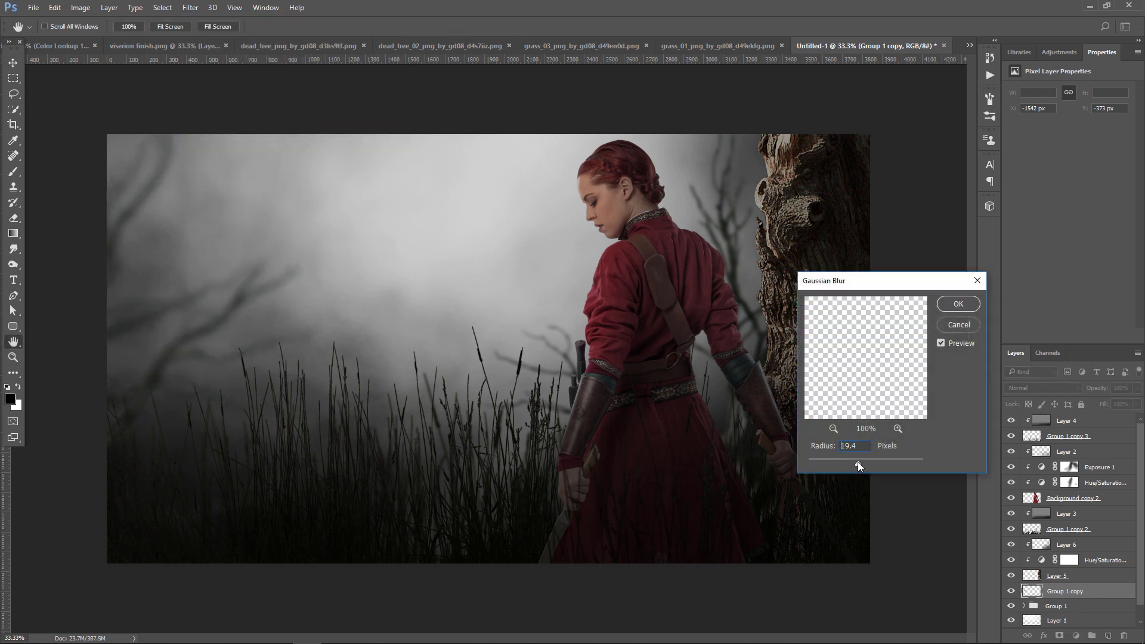
left_click(959, 304)
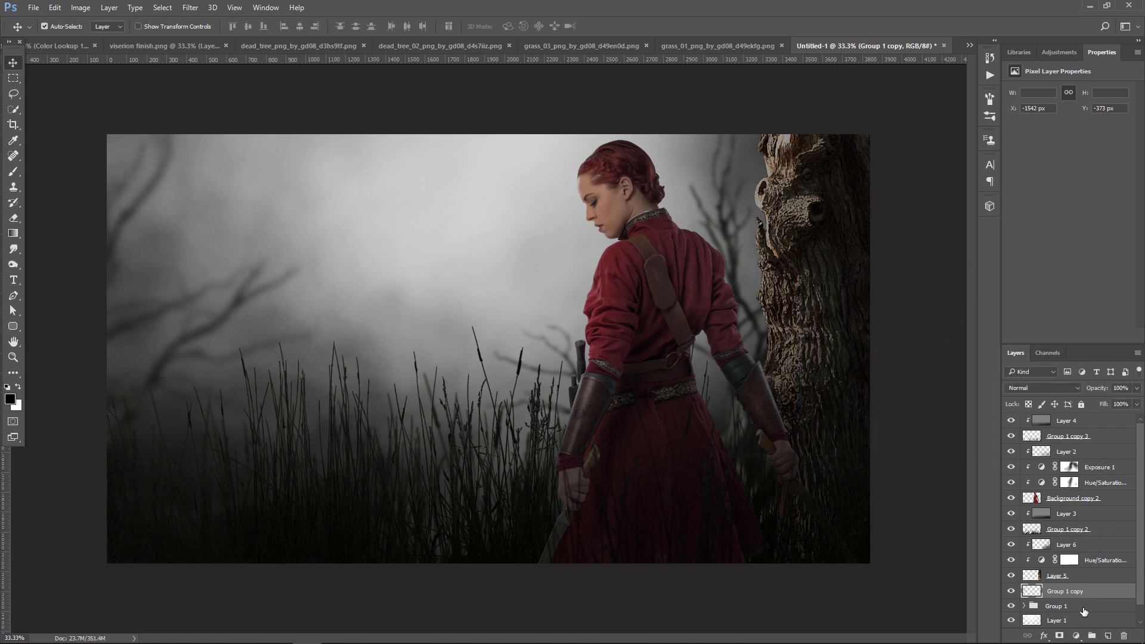
scroll(1080, 596, "down", 1)
left_click(1082, 605)
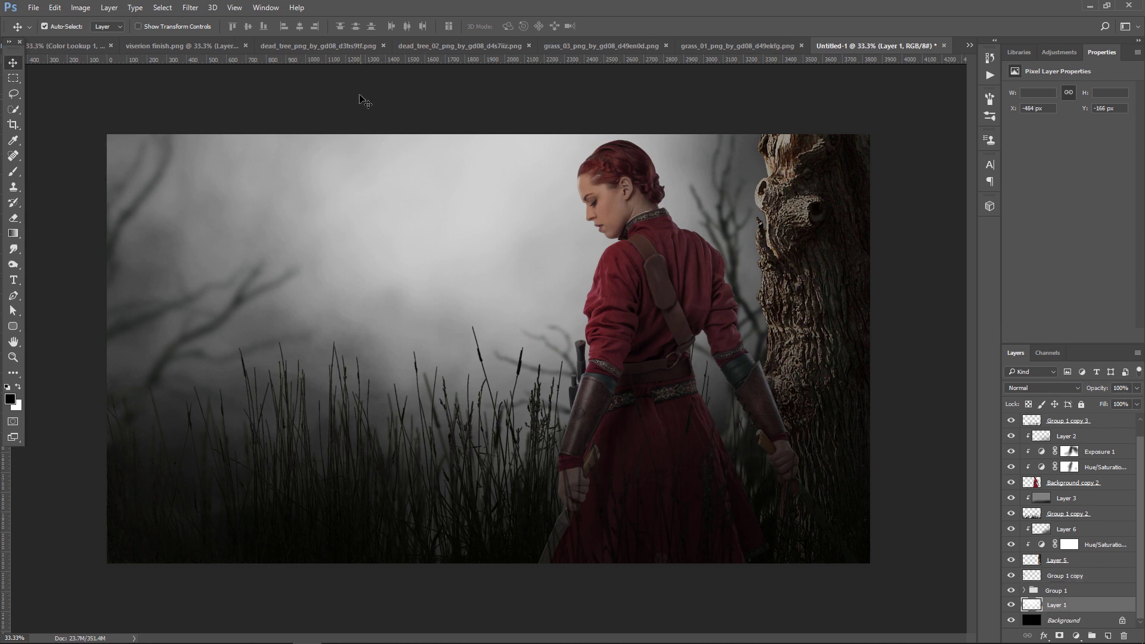
- Drag the dragon from viserion finish.png into the Untitled-1 composite
left_click(179, 45)
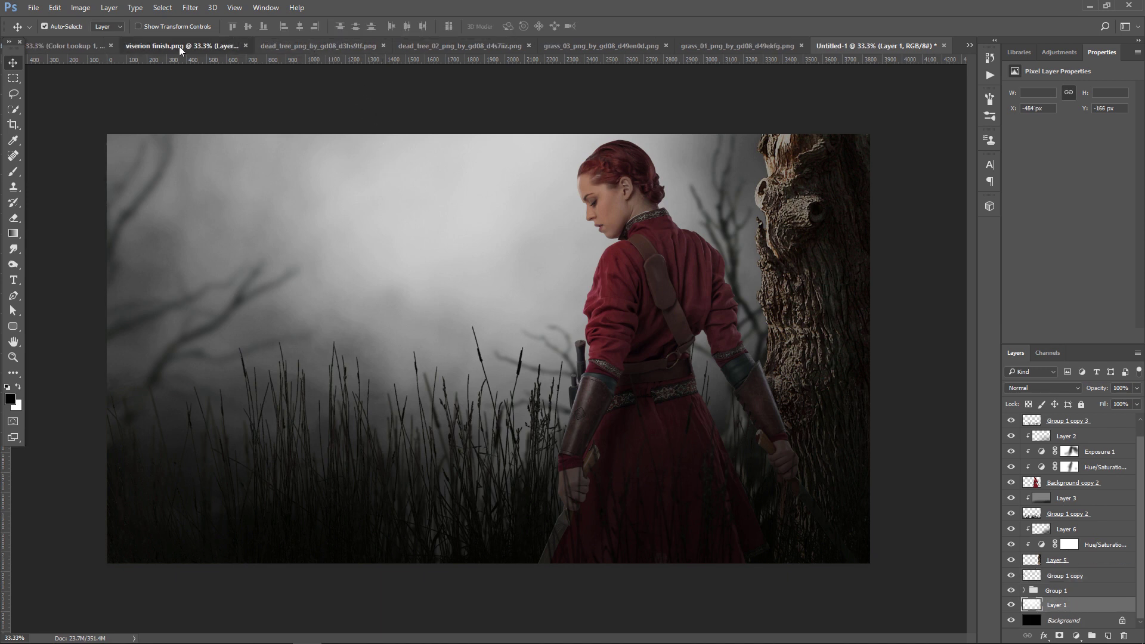
left_click_drag(543, 282, 897, 49)
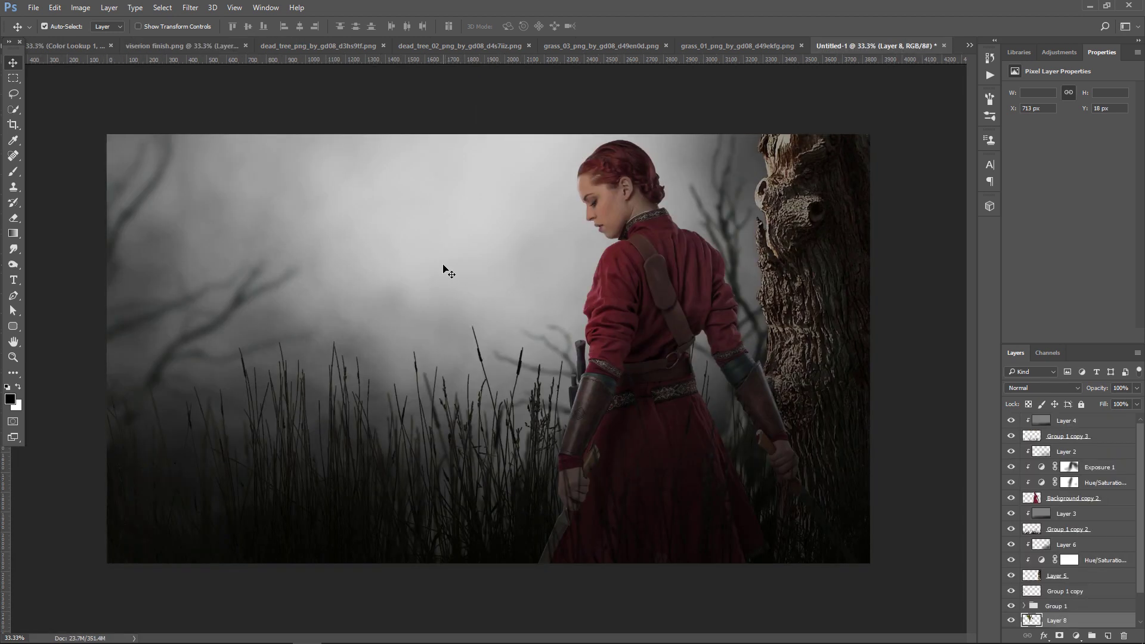
left_click_drag(897, 49, 447, 270)
- Scale the dragon to about 83%, tilt it 3°, and position it left of the woman
key("ctrl+t")
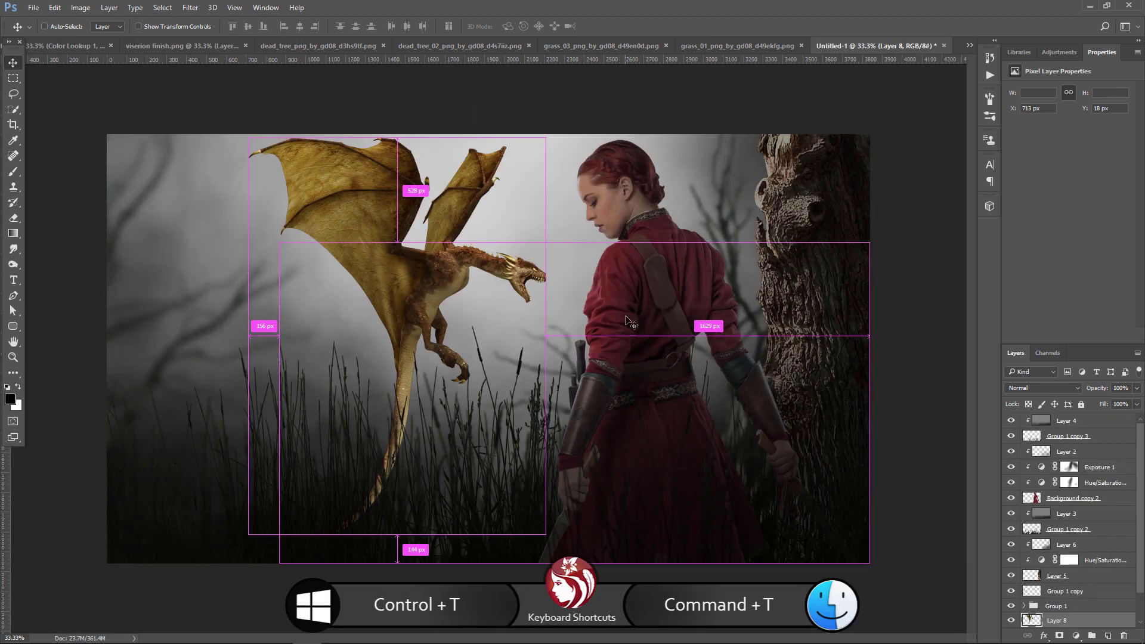
left_click_drag(530, 166, 506, 200)
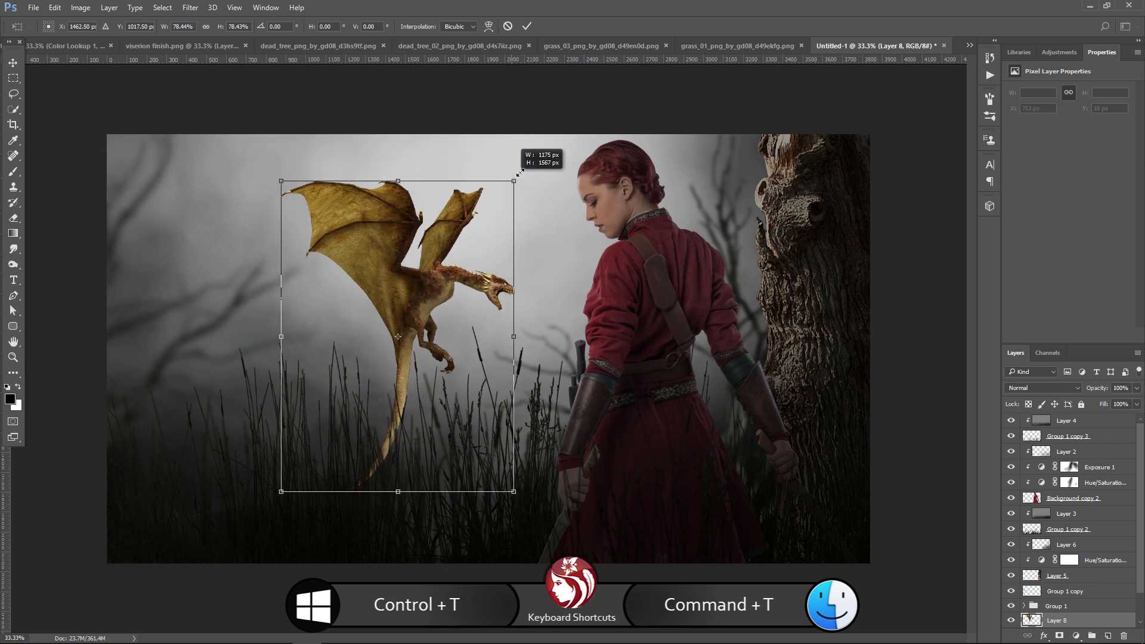
left_click_drag(609, 153, 619, 165)
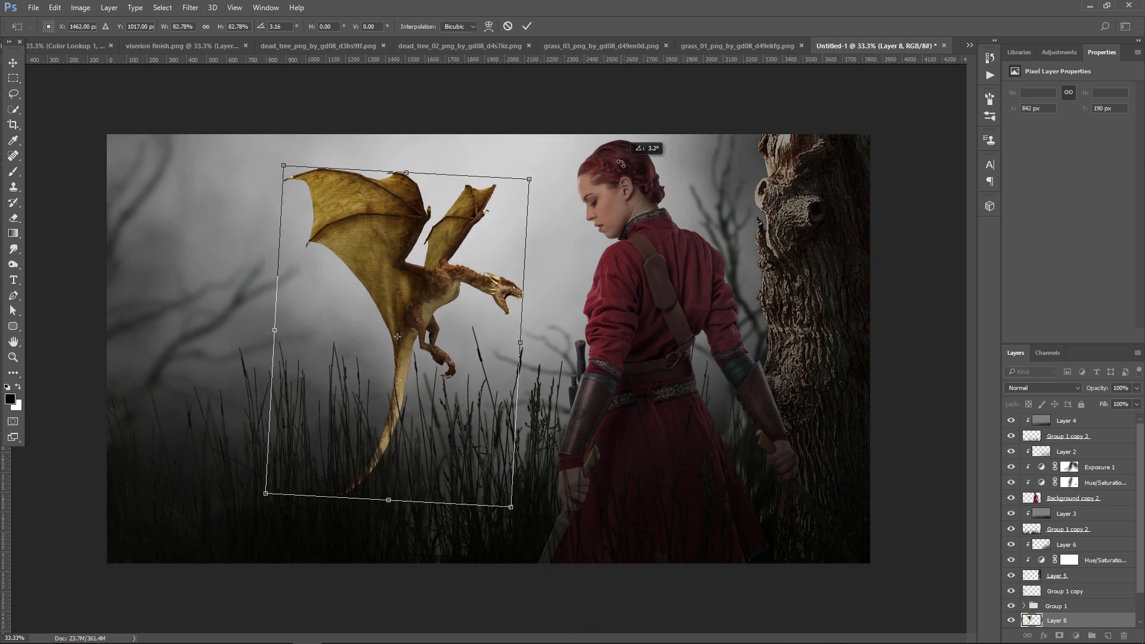
left_click_drag(435, 231, 428, 214)
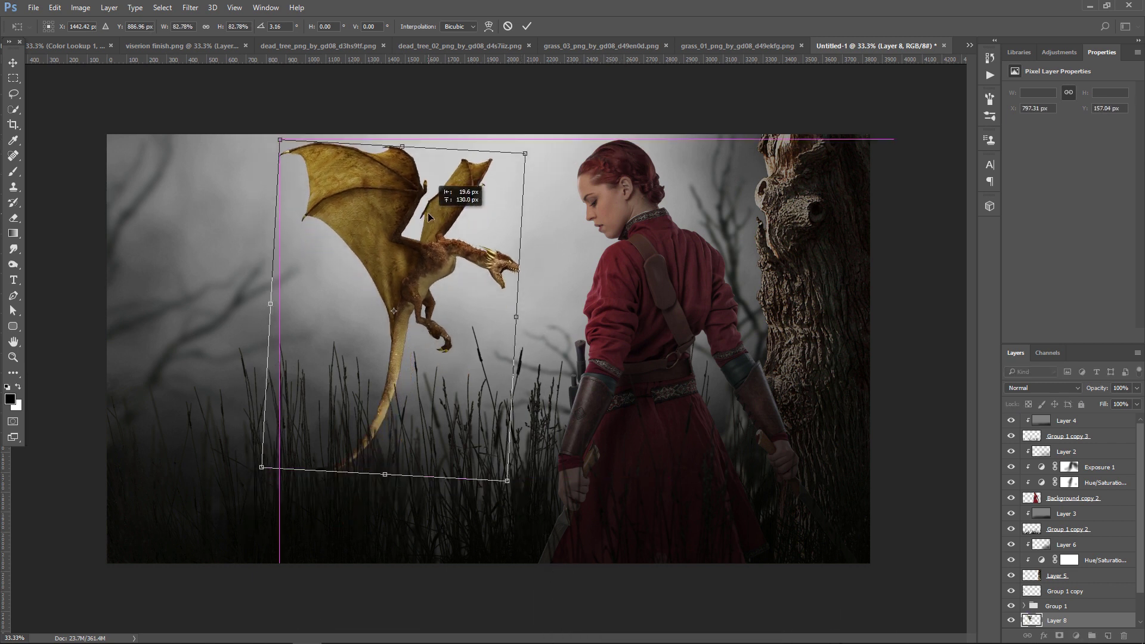
key("Return")
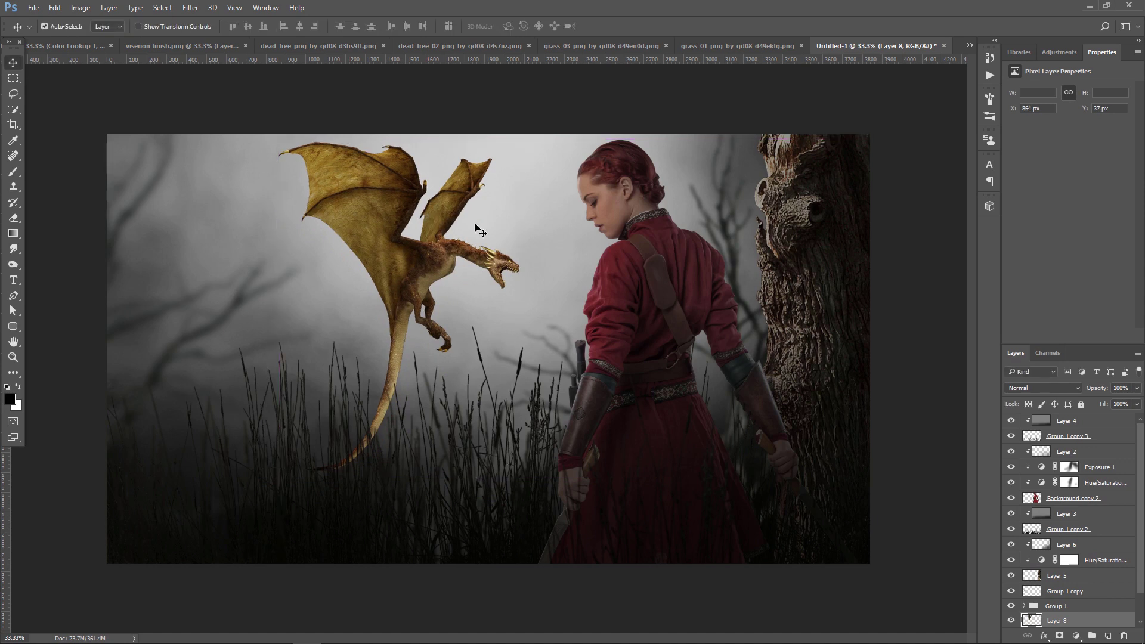
key("Down")
key("Down")
key("Down")
key("Down")
key("Down")
key("Down")
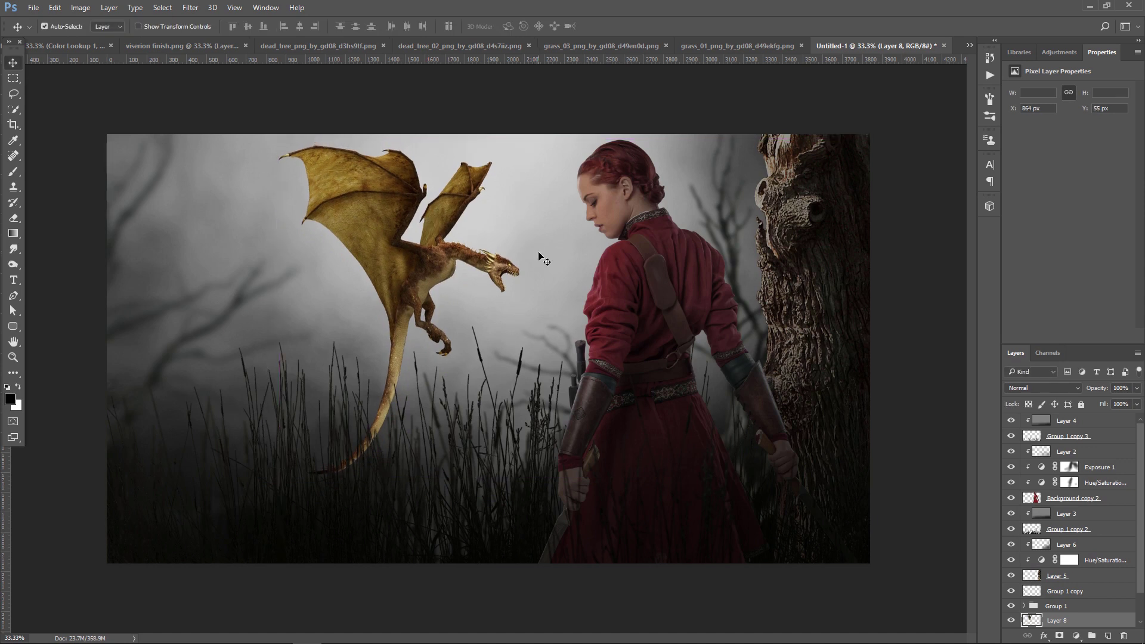
key("Down")
key("Down")
key("Down")
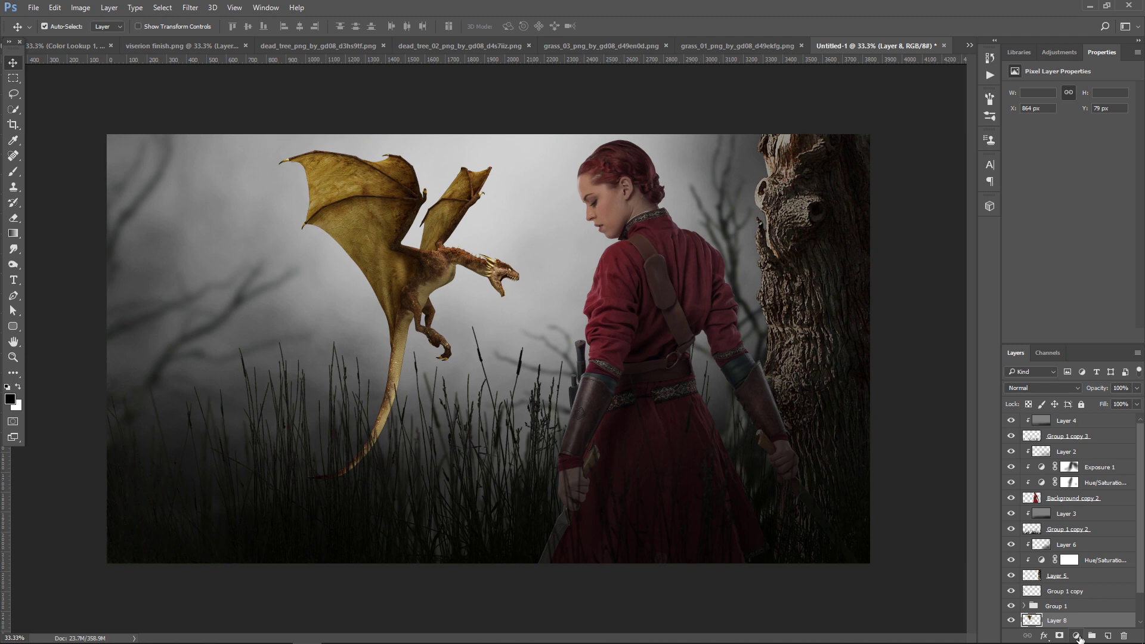
- Add a Hue/Saturation layer clipped to Layer 8 with Saturation -99 and Lightness -88
left_click(1077, 637)
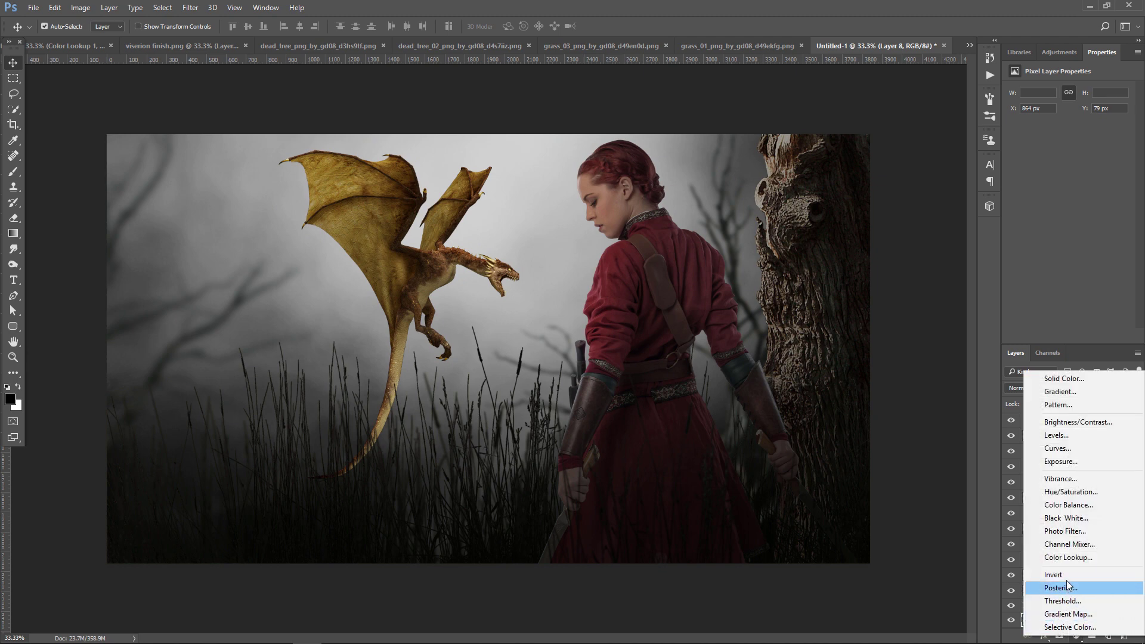
left_click(1070, 492)
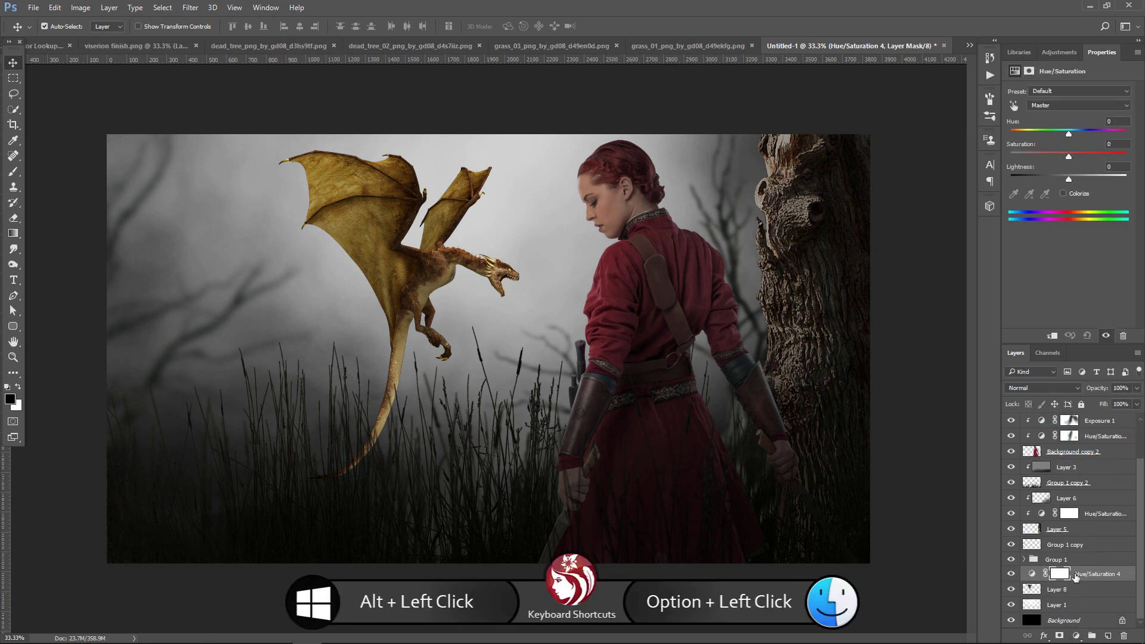
left_click(1111, 583, "alt")
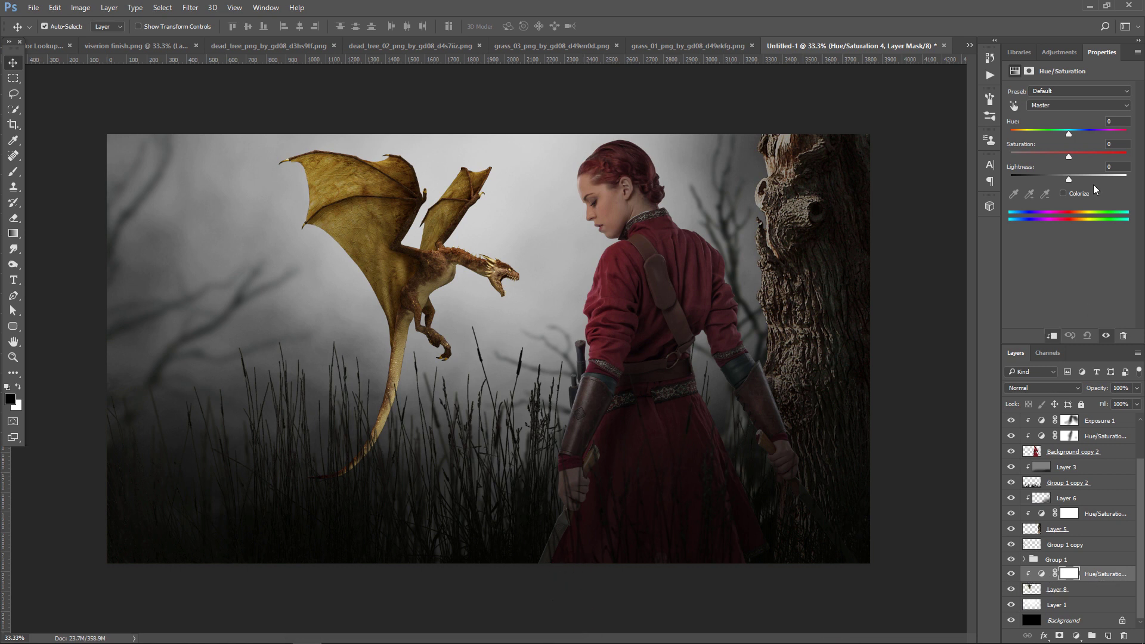
left_click_drag(1069, 156, 1011, 153)
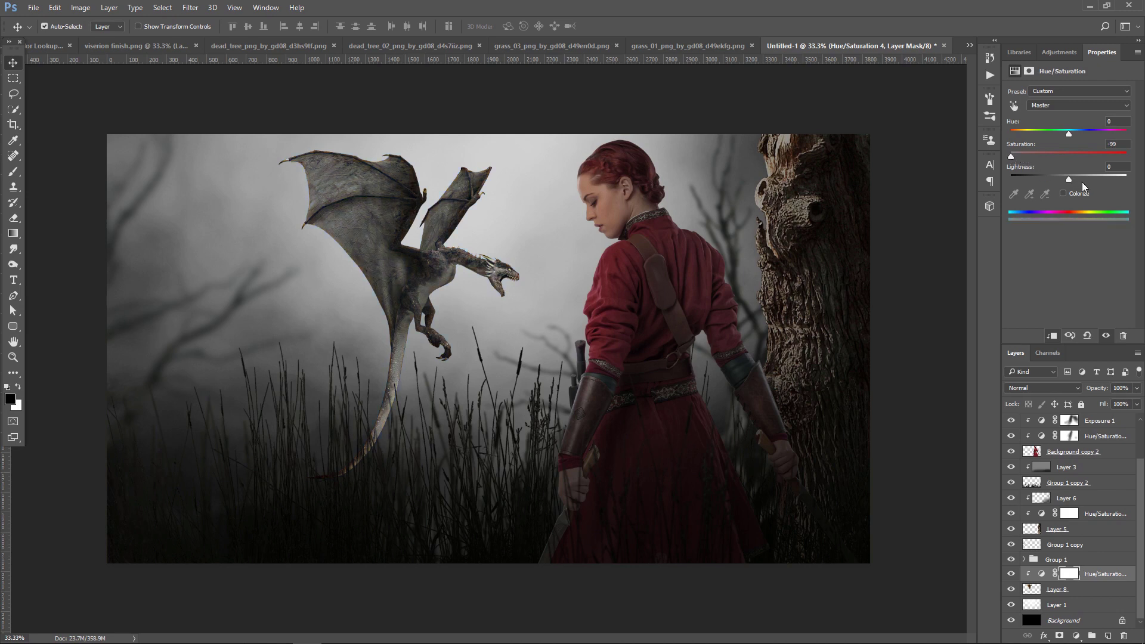
left_click_drag(1069, 179, 1017, 179)
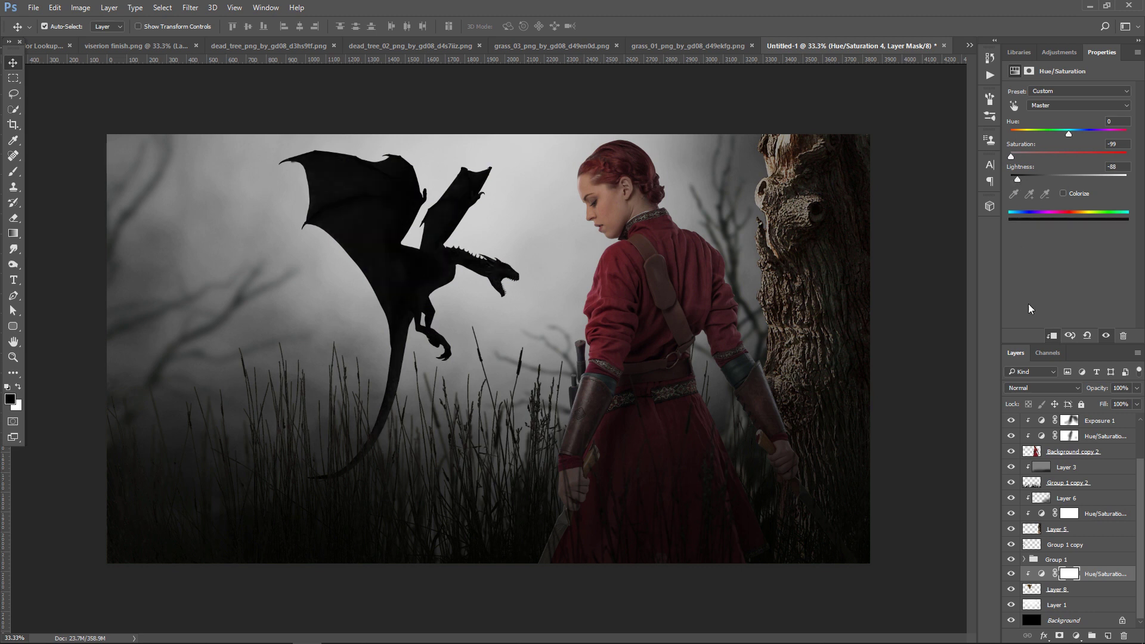
- Apply a Gaussian Blur of about 24.9 px to the dragon layer, Layer 8
left_click(1069, 593)
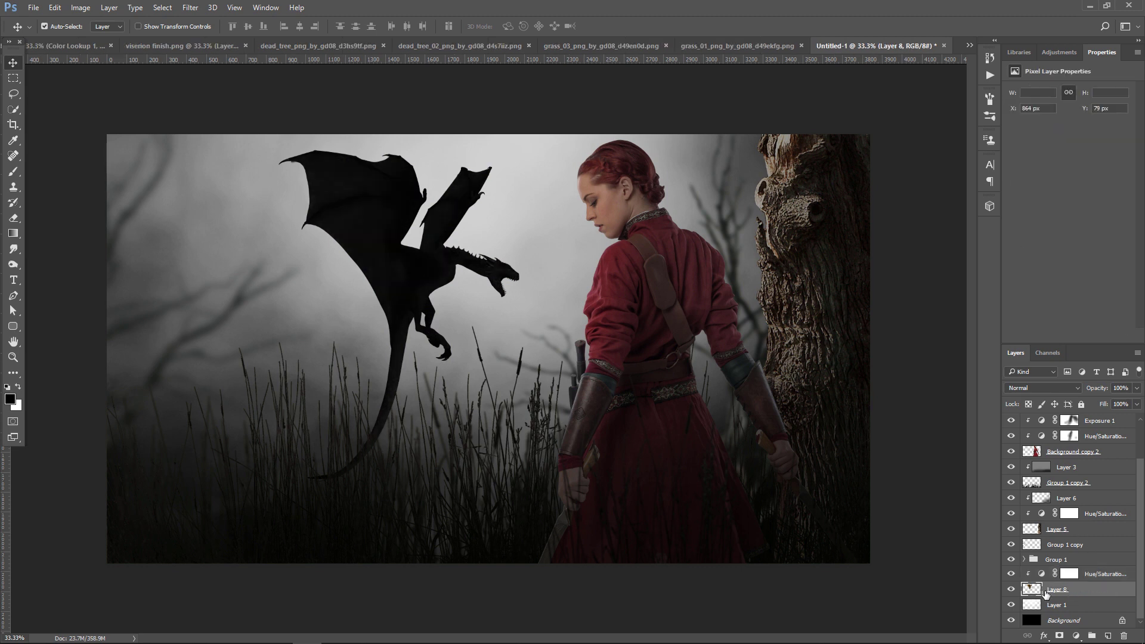
left_click(190, 8)
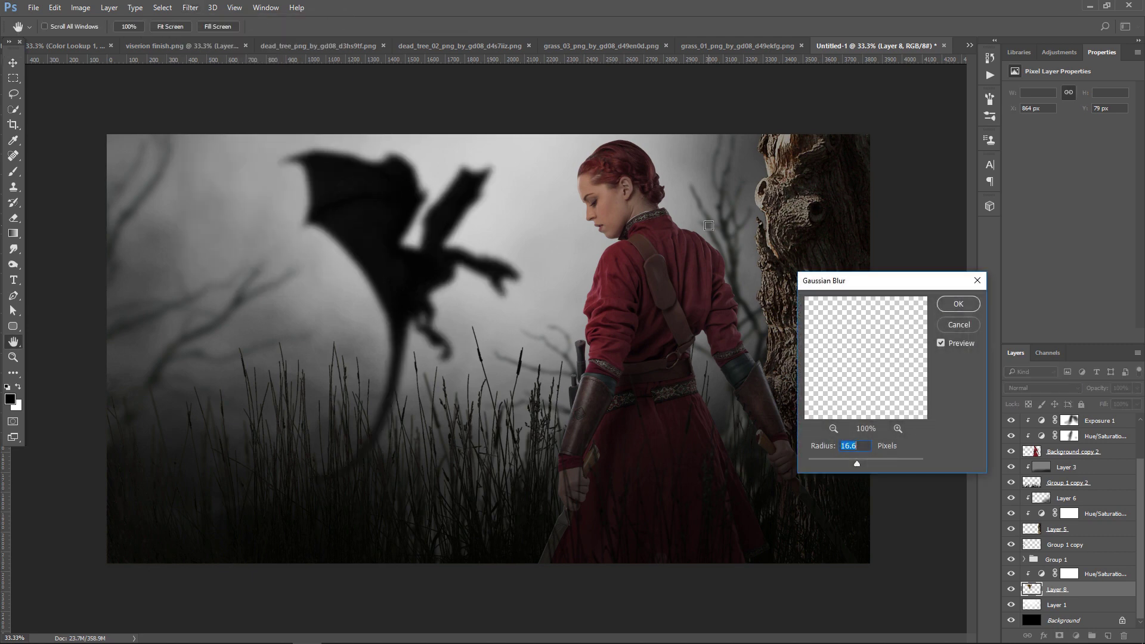
left_click_drag(871, 462, 861, 464)
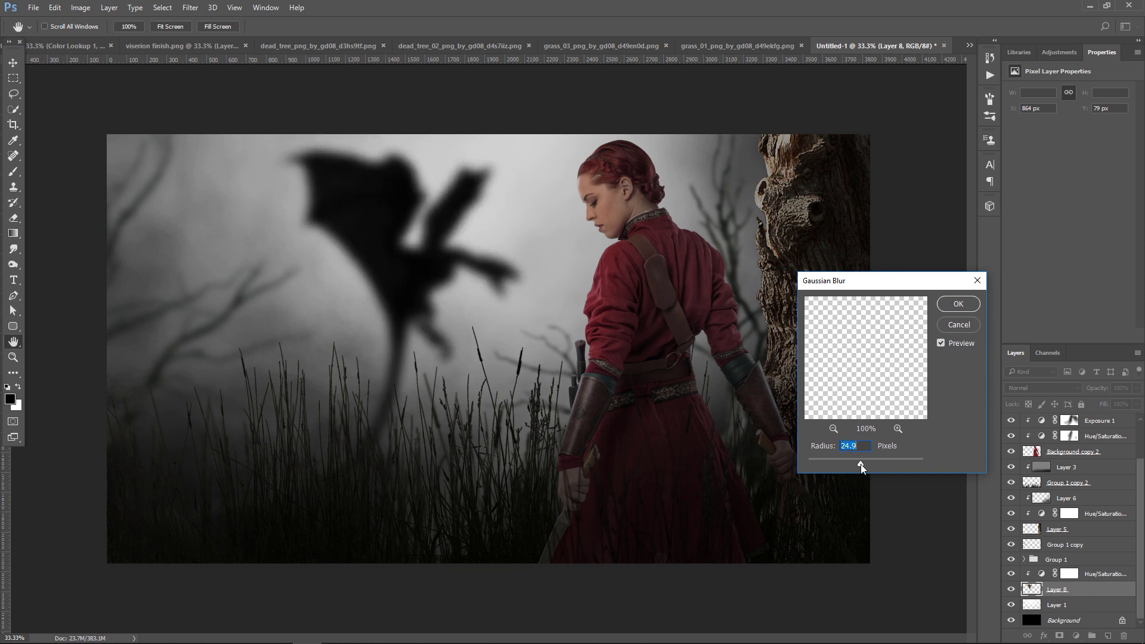
left_click(958, 304)
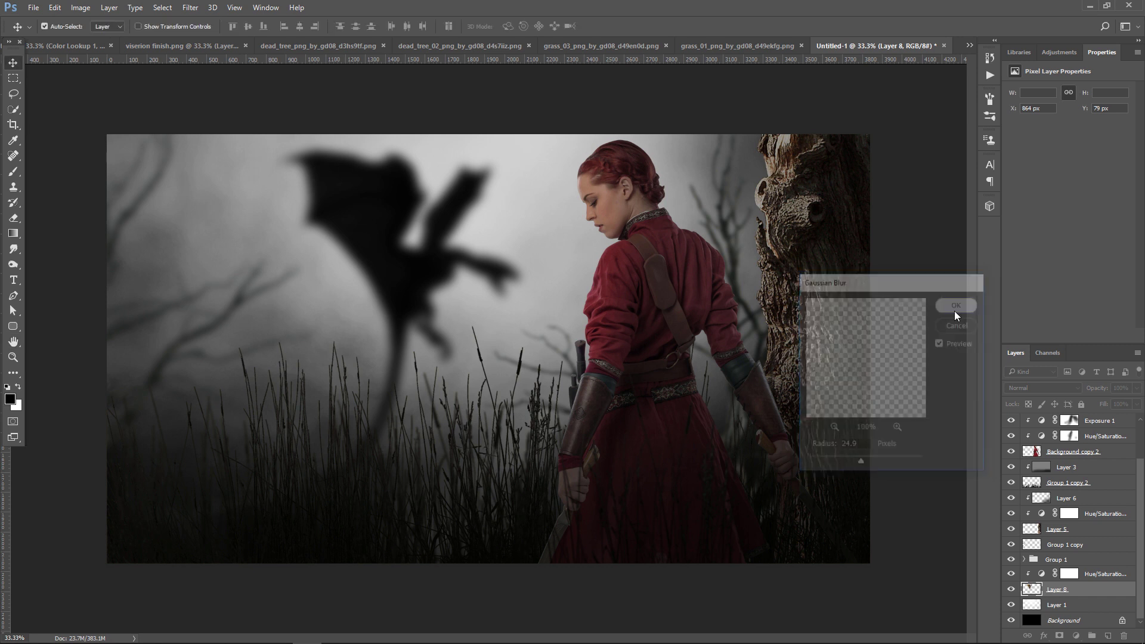
- Add an Exposure adjustment to brighten the dragon, toggling it to compare
left_click(1082, 634)
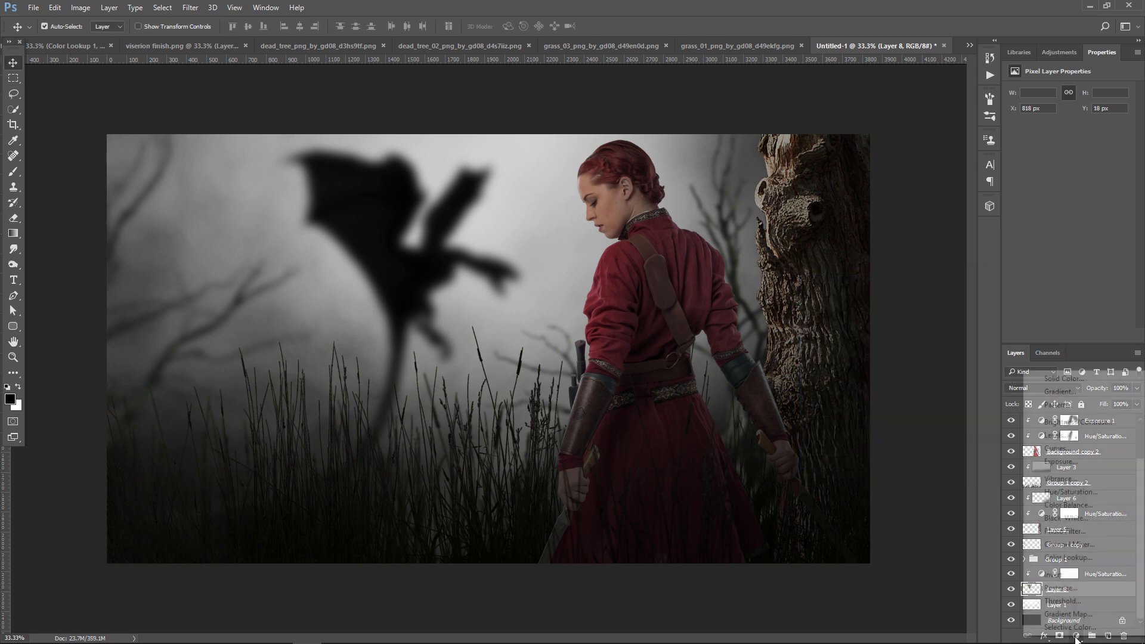
left_click(1079, 460)
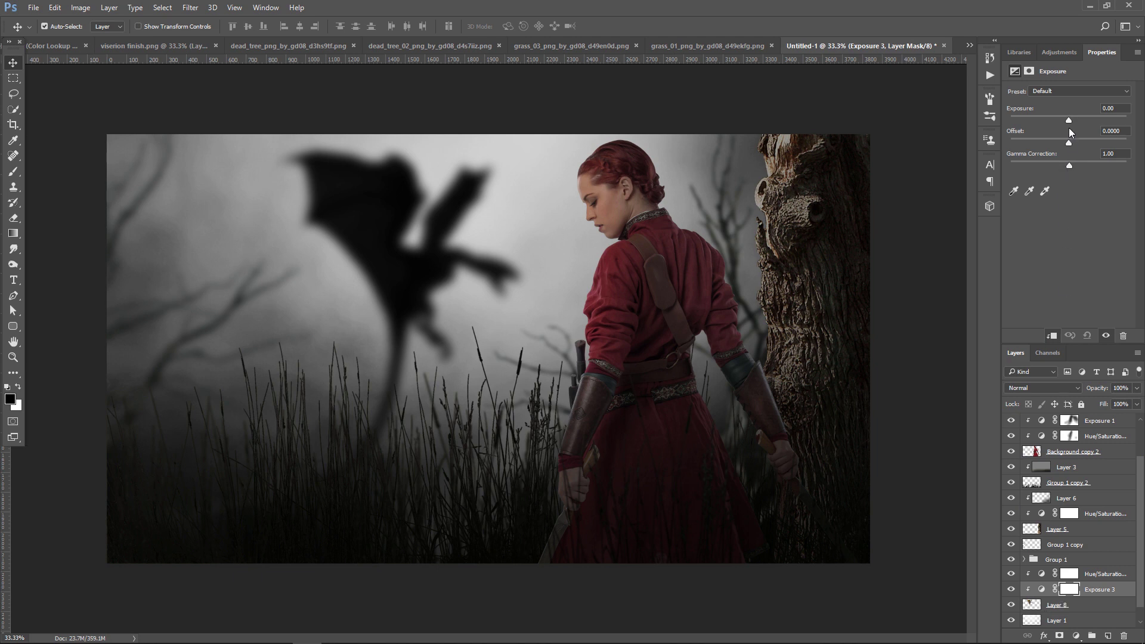
left_click_drag(1068, 118, 1067, 119)
left_click_drag(1112, 123, 1114, 122)
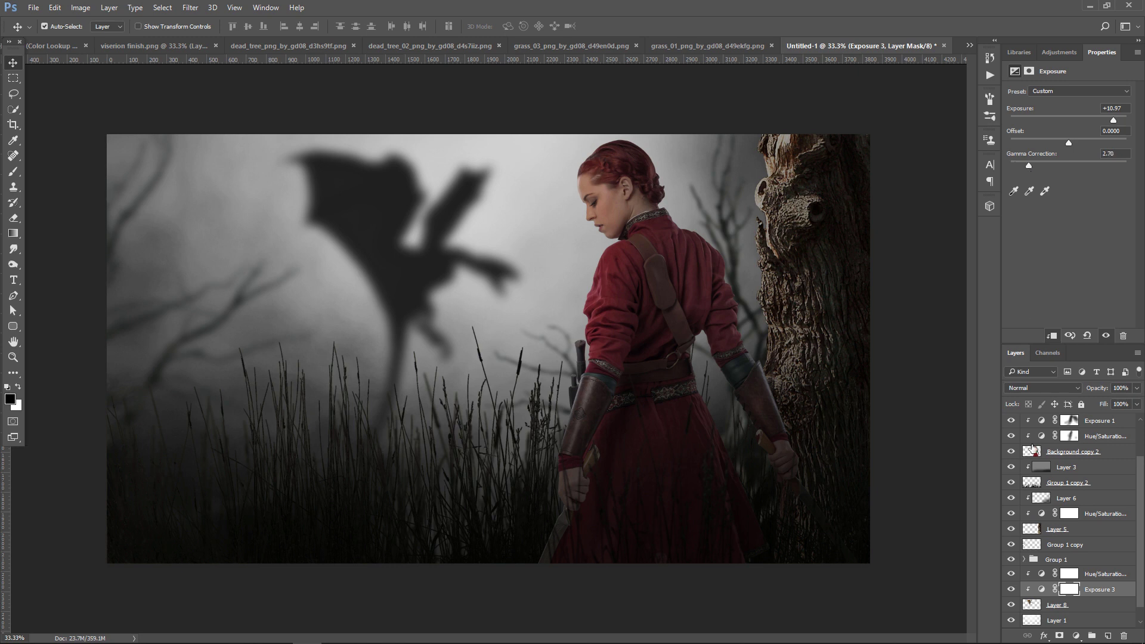
left_click(1011, 589)
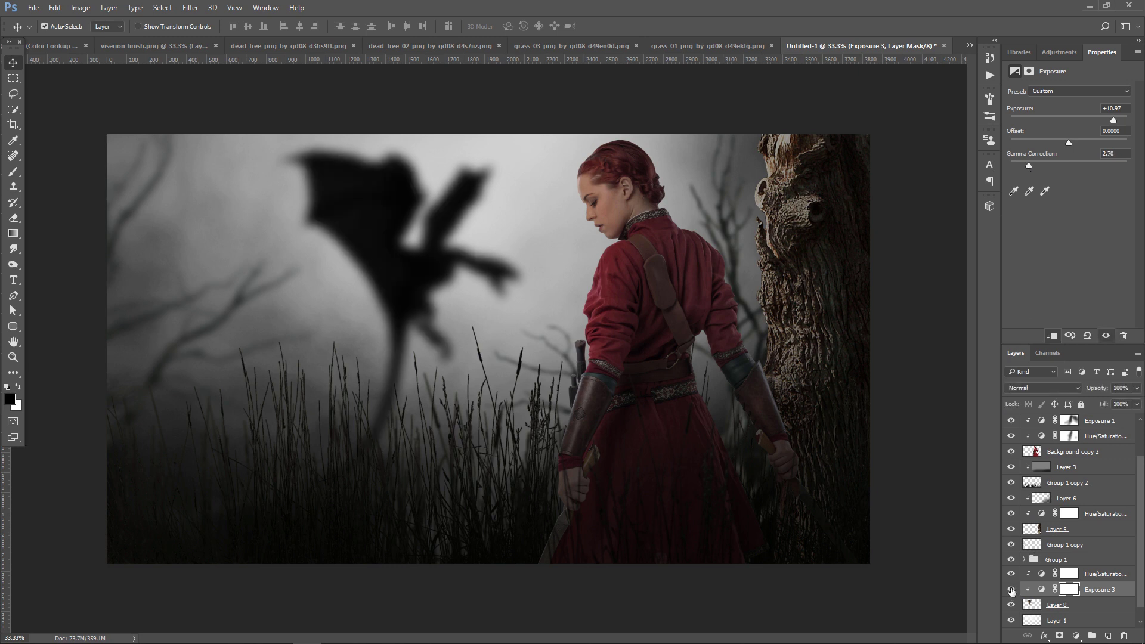
left_click(1011, 589)
- Move Exposure 3 above the Hue/Saturation layer and set exposure +1.01, gamma 1.30
left_click(1111, 590)
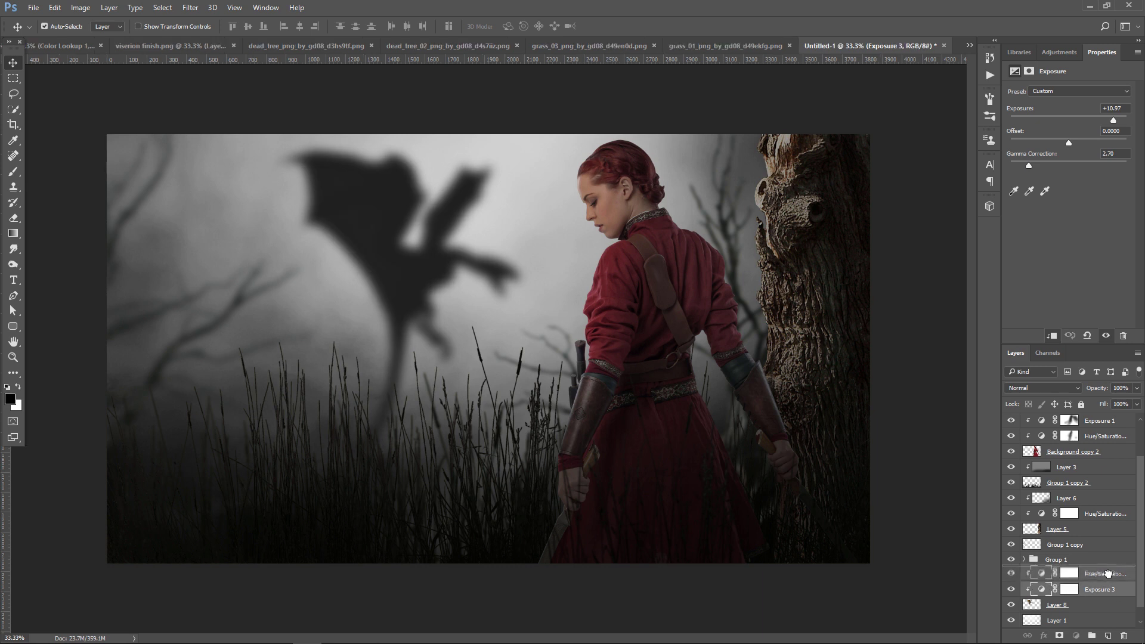
left_click_drag(1111, 592, 1110, 575)
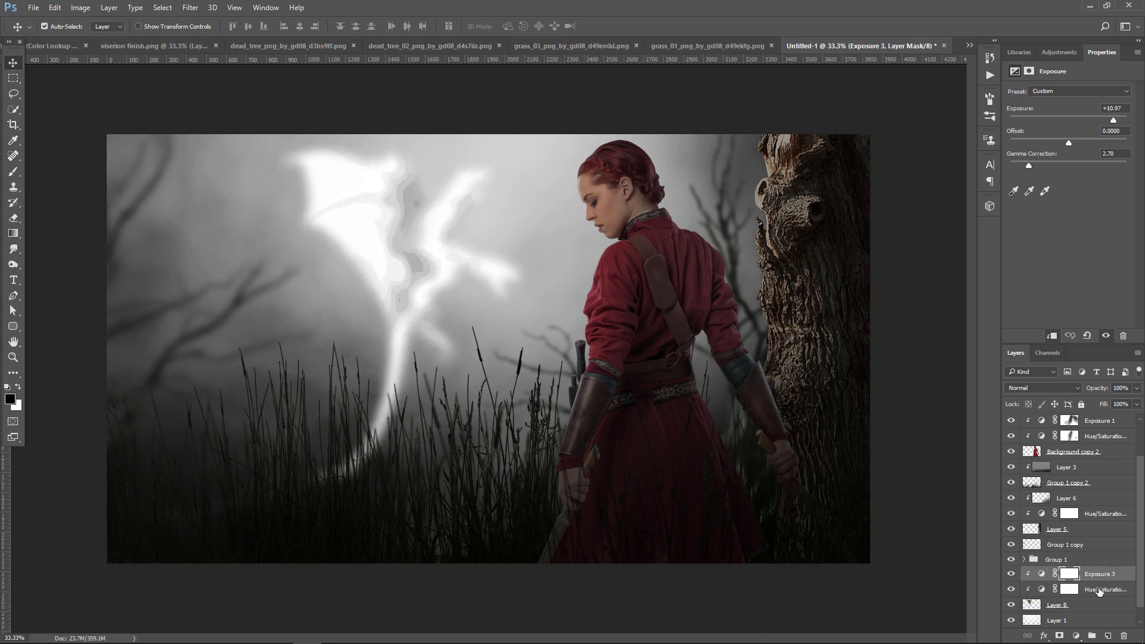
left_click_drag(1036, 165, 1061, 166)
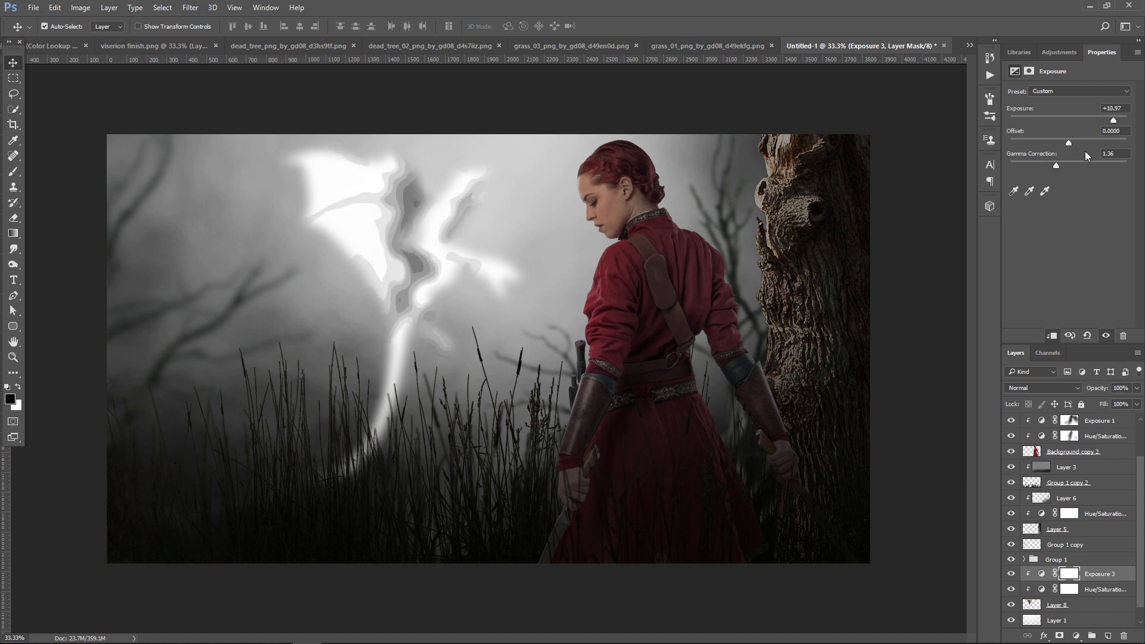
left_click_drag(1090, 121, 1089, 120)
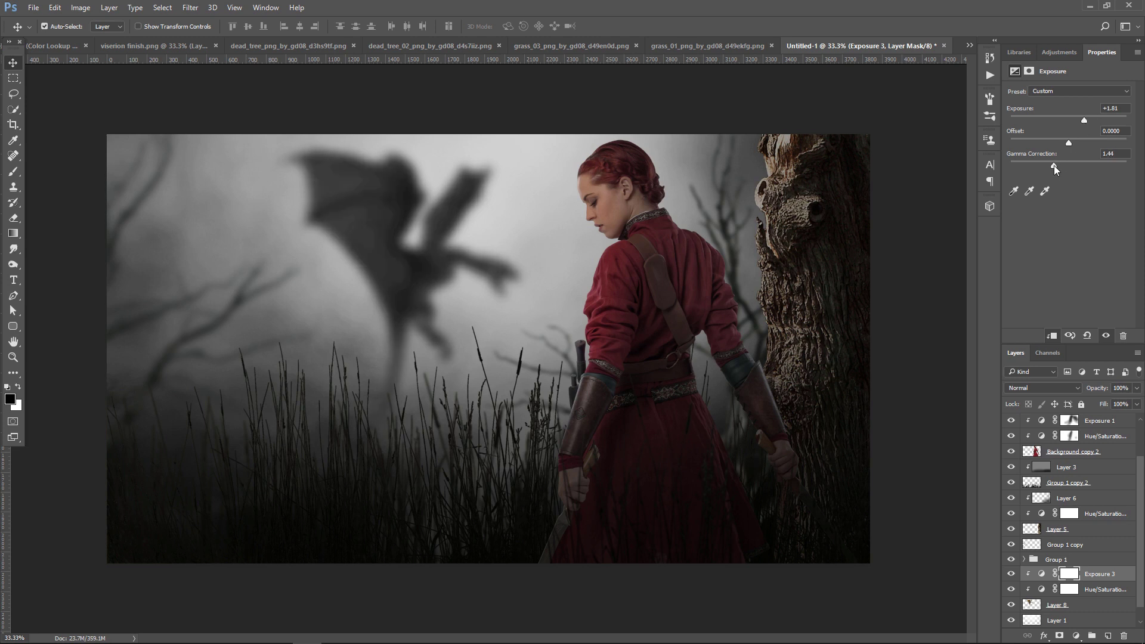
left_click_drag(1054, 166, 1056, 166)
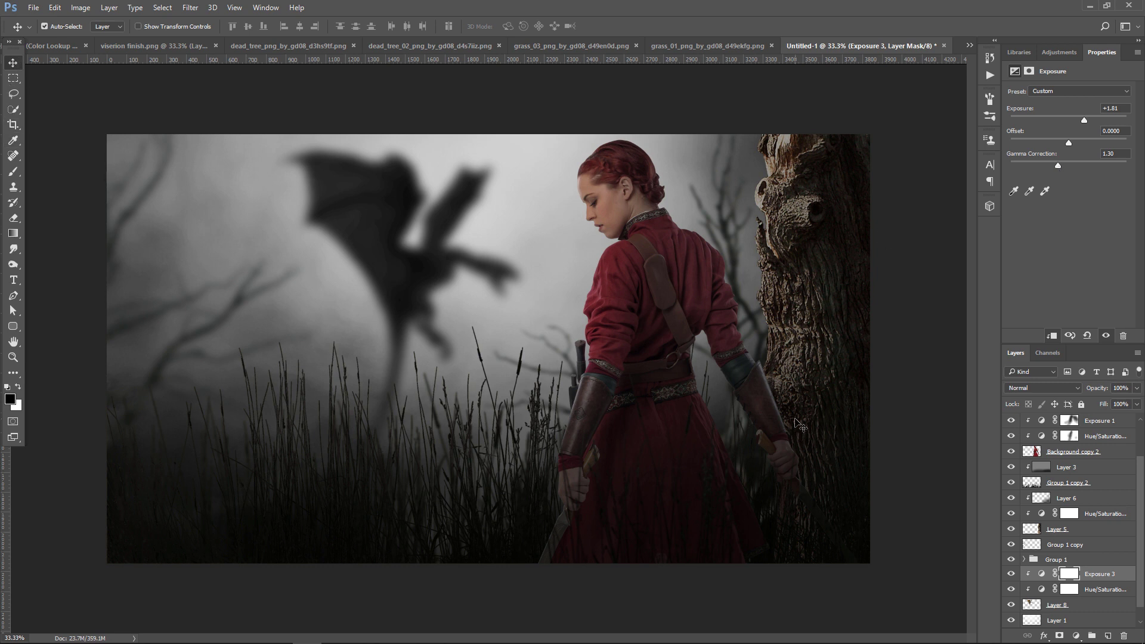
- Stamp all visible layers into a new top Layer 9 and run Color Efex Pro 4 on it
scroll(1087, 517, "up", 3)
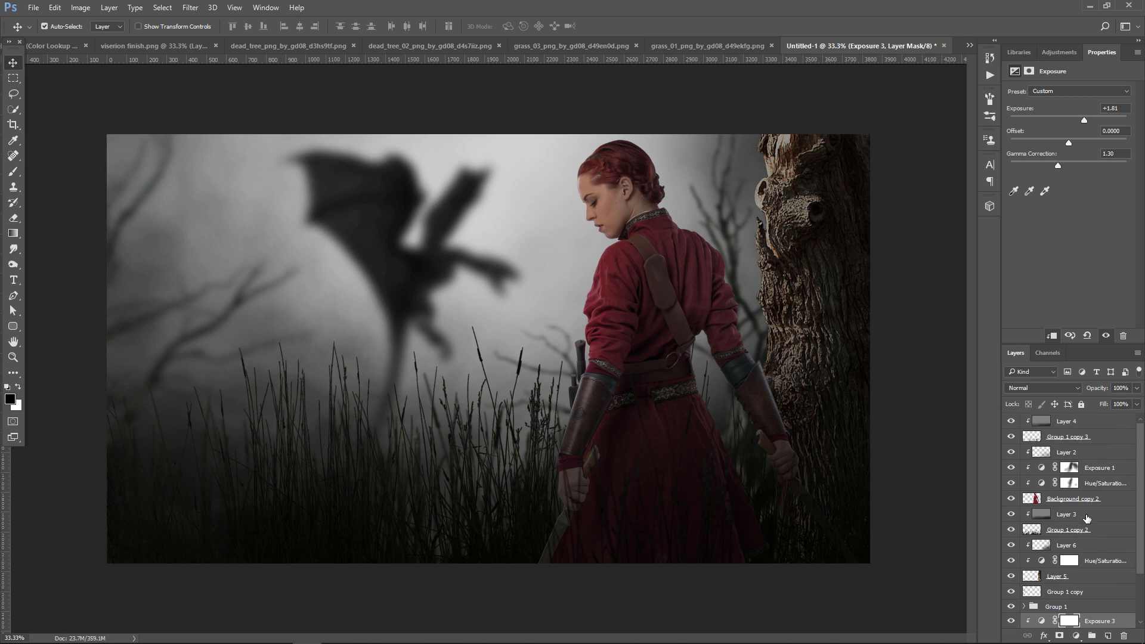
key("ctrl+shift+alt+e")
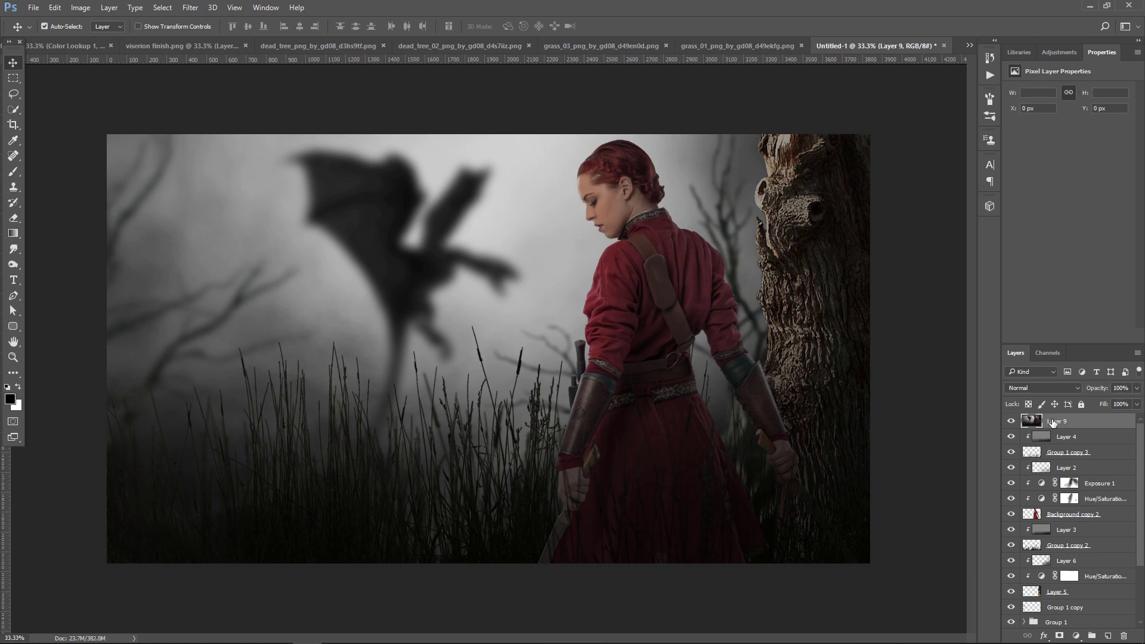
left_click(190, 7)
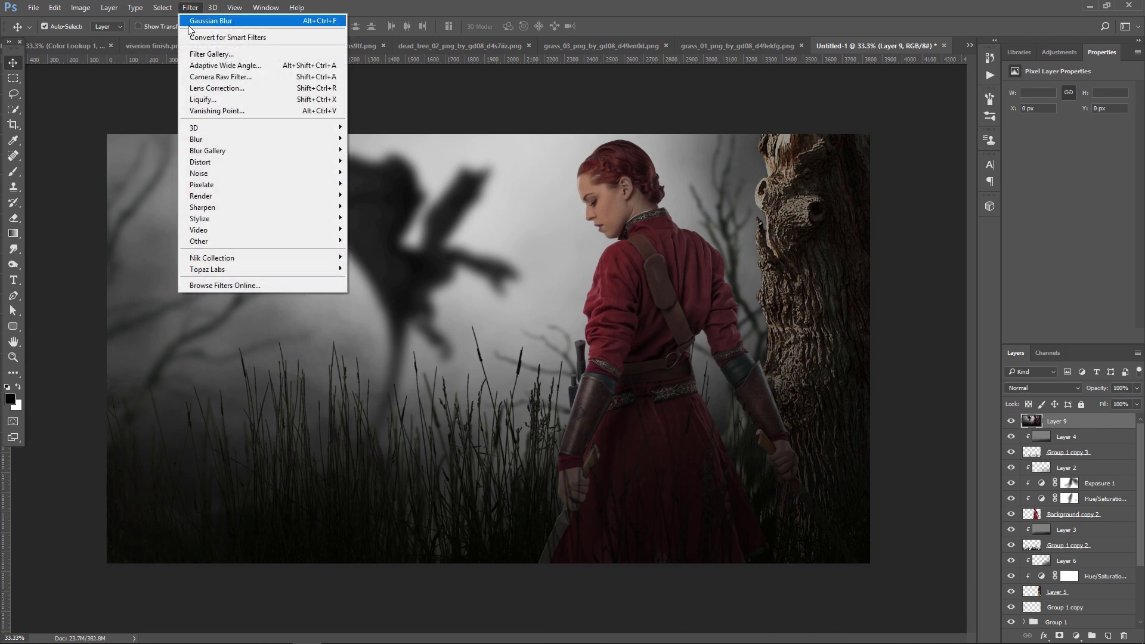
mouse_move(212, 258)
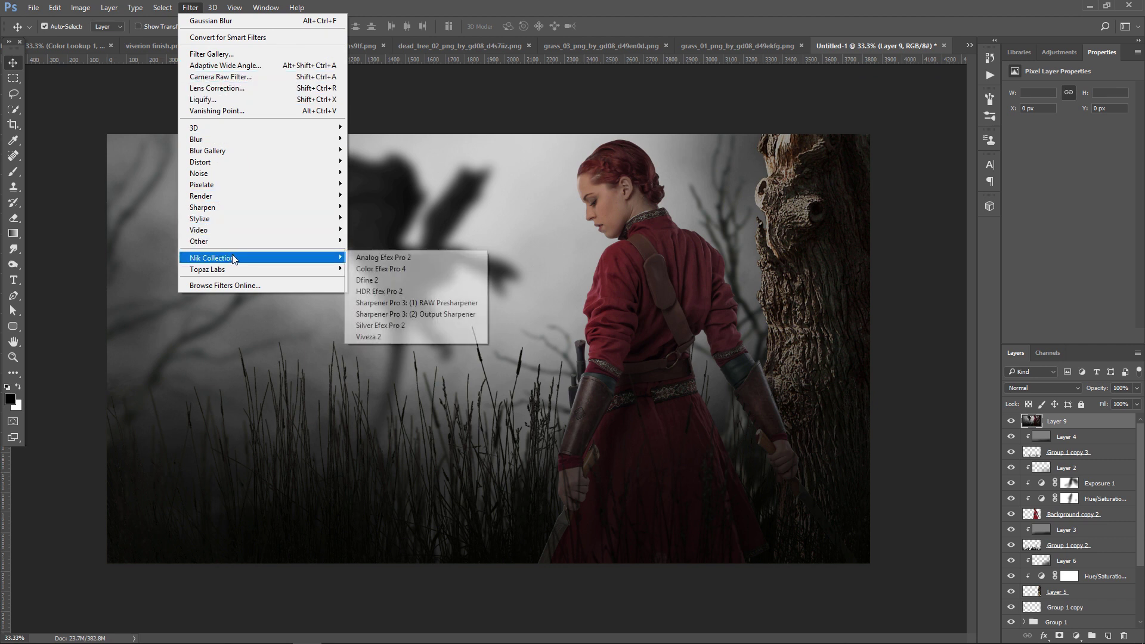
left_click(403, 271)
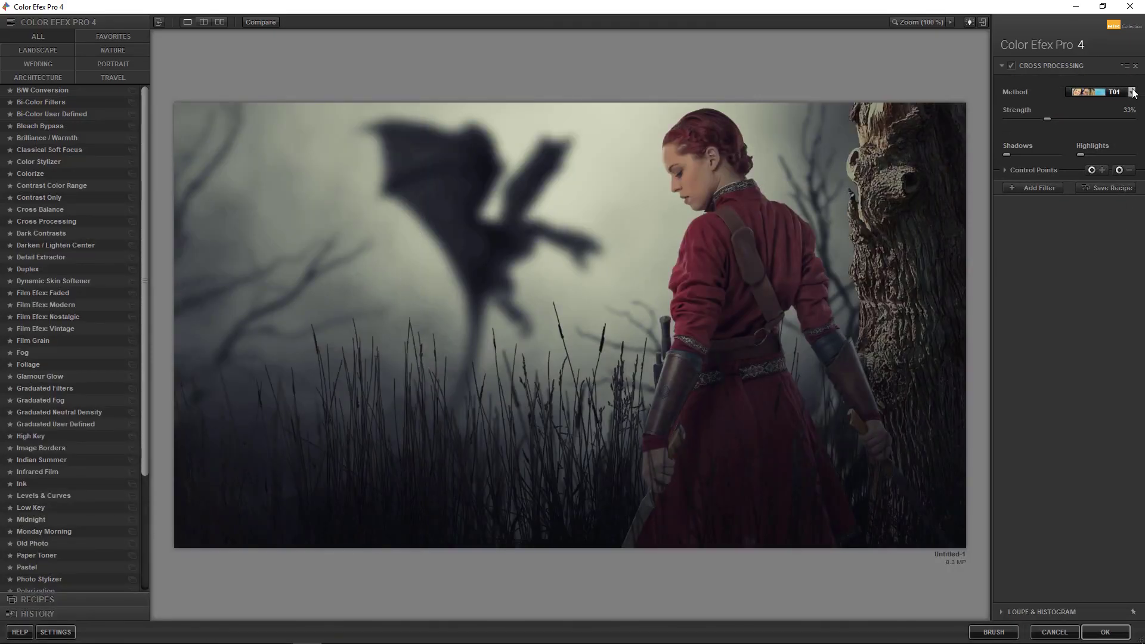
- Set Cross Processing to T01, add Brilliance/Warmth (Saturation 13%, Warmth -23%), and apply
left_click(1132, 92)
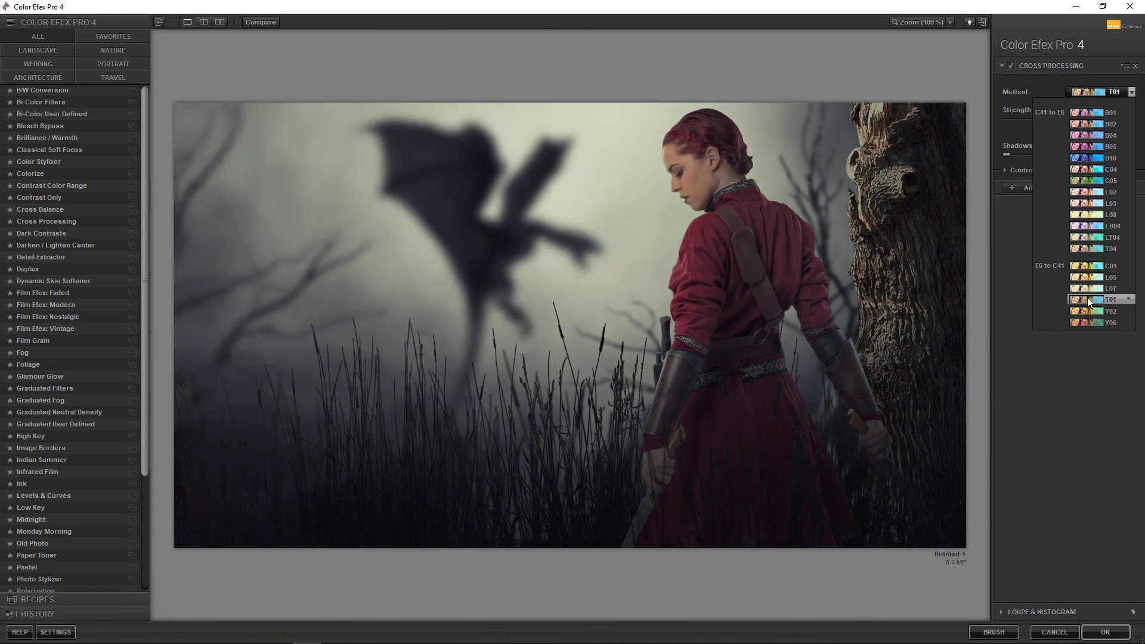
left_click(1087, 297)
left_click(1046, 188)
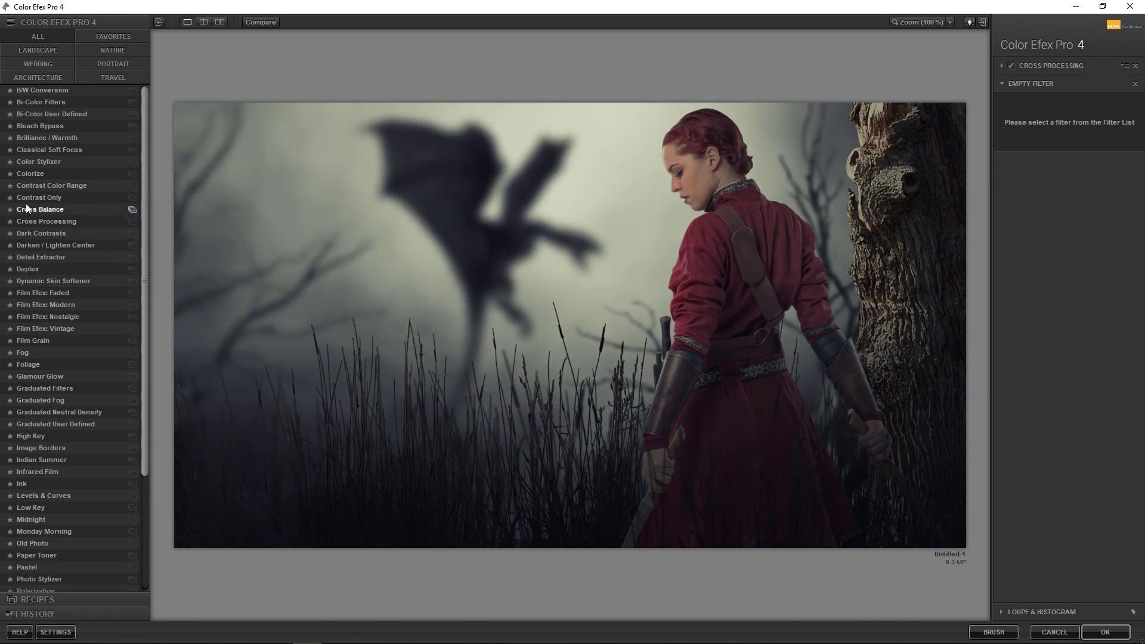
left_click(60, 138)
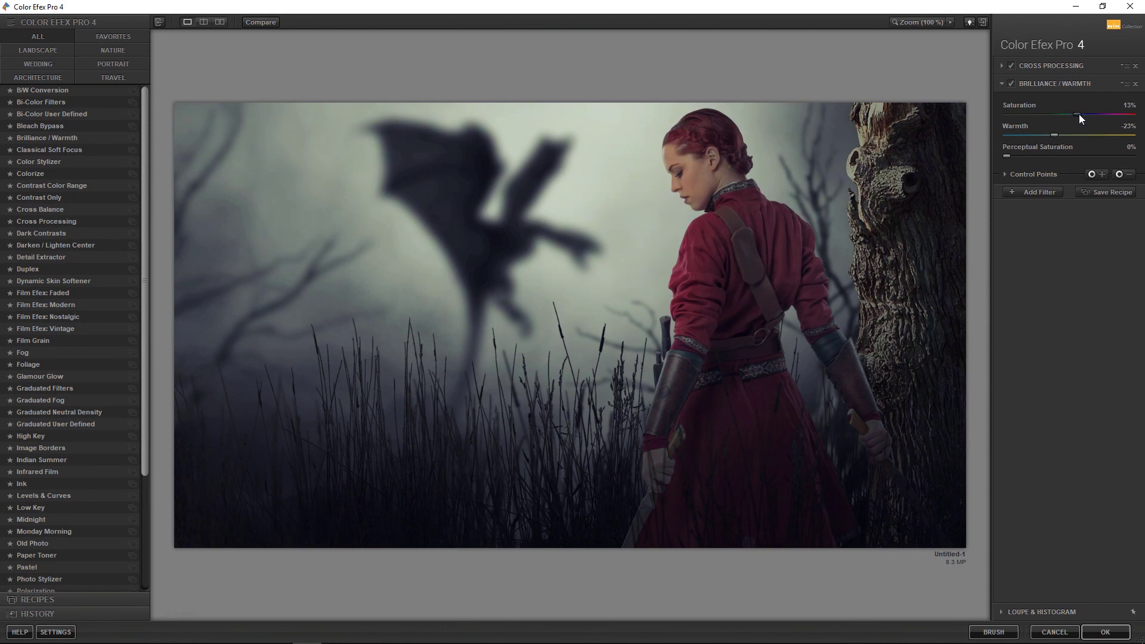
left_click(1050, 192)
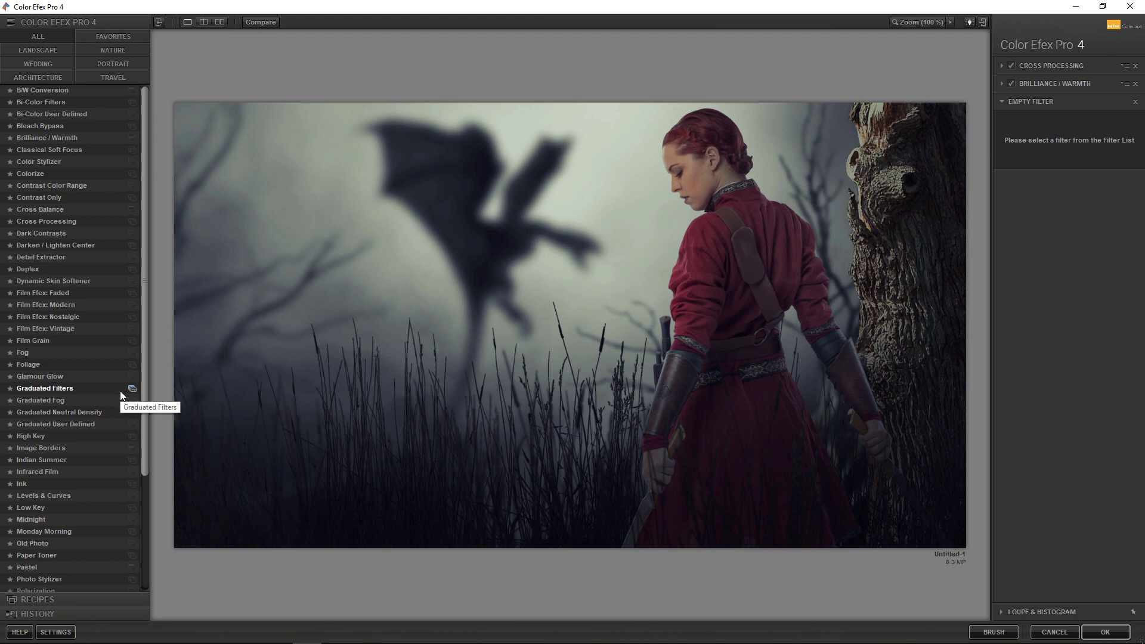
left_click(1106, 633)
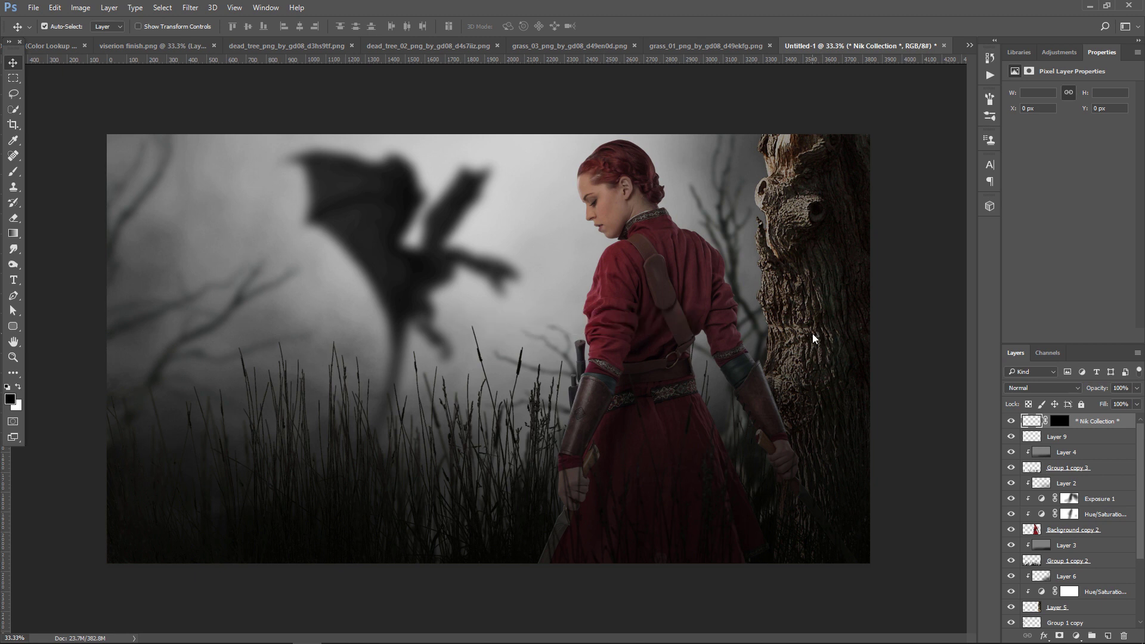
- Add an EdgyAmber.3DL Color Lookup grade at 27% opacity, with a new empty layer above it
left_click(1076, 637)
left_click(1069, 561)
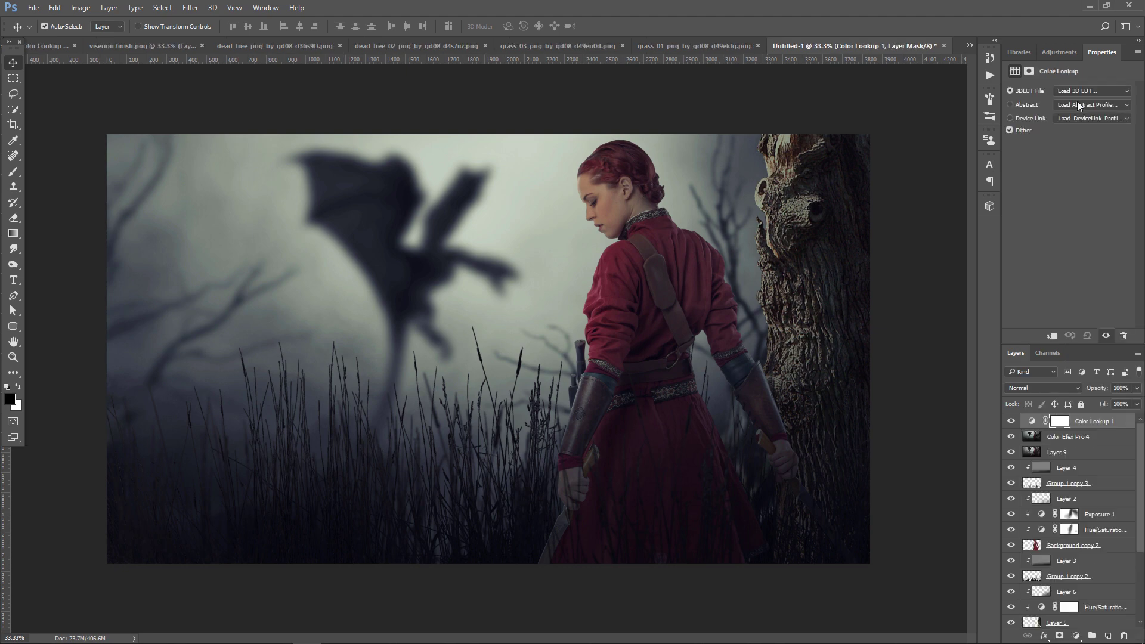
left_click(1079, 90)
left_click(1021, 217)
left_click(1137, 387)
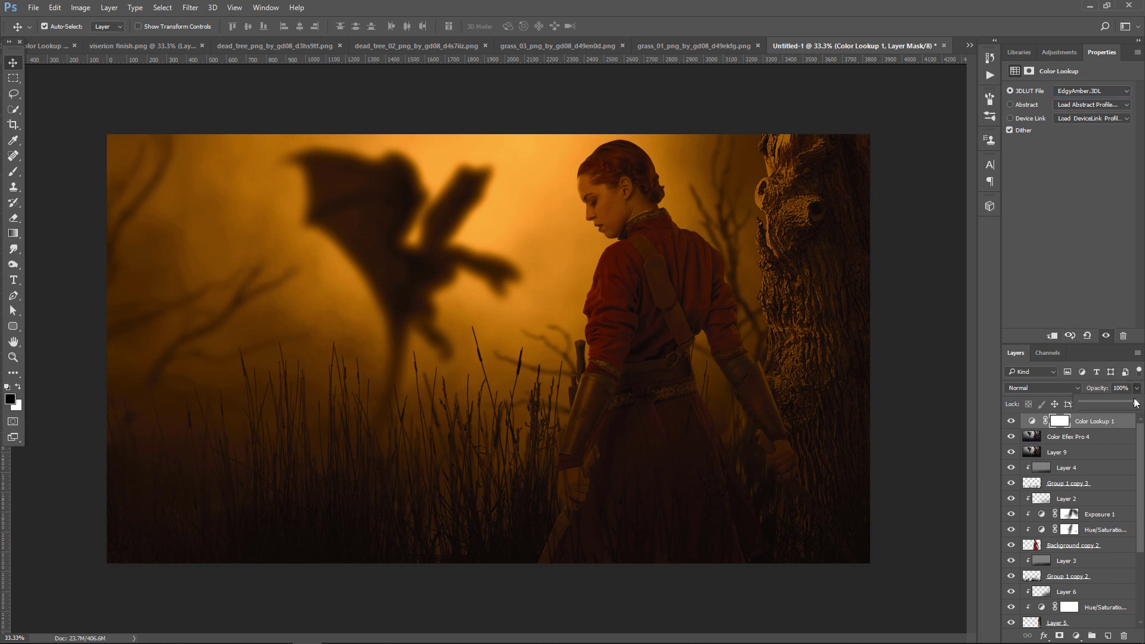
left_click_drag(1137, 402, 1114, 403)
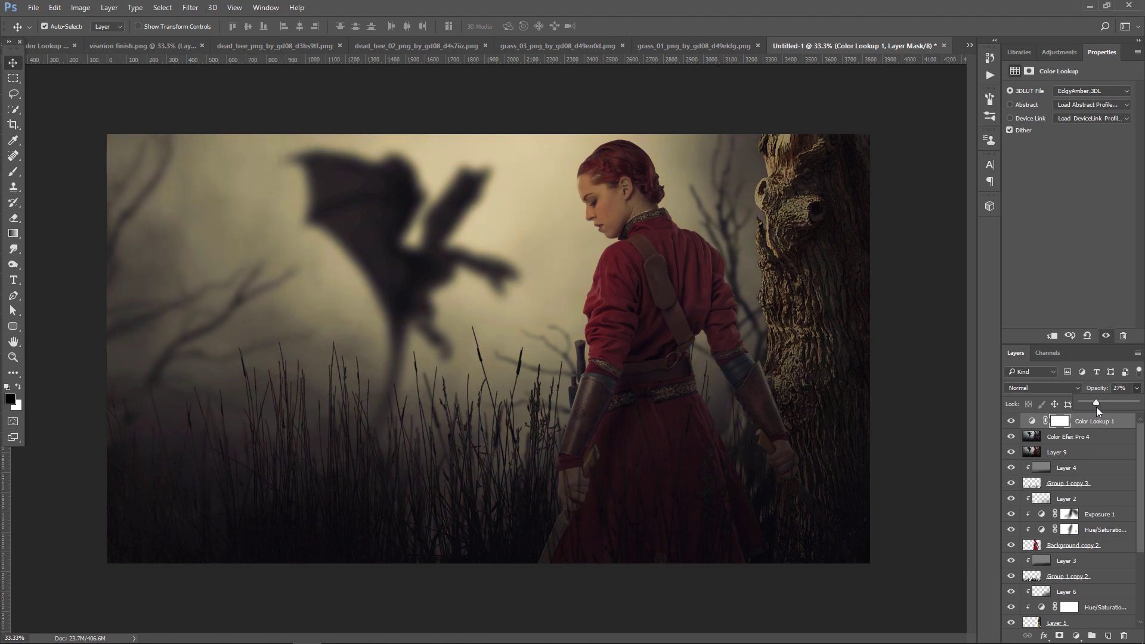
left_click(1109, 636)
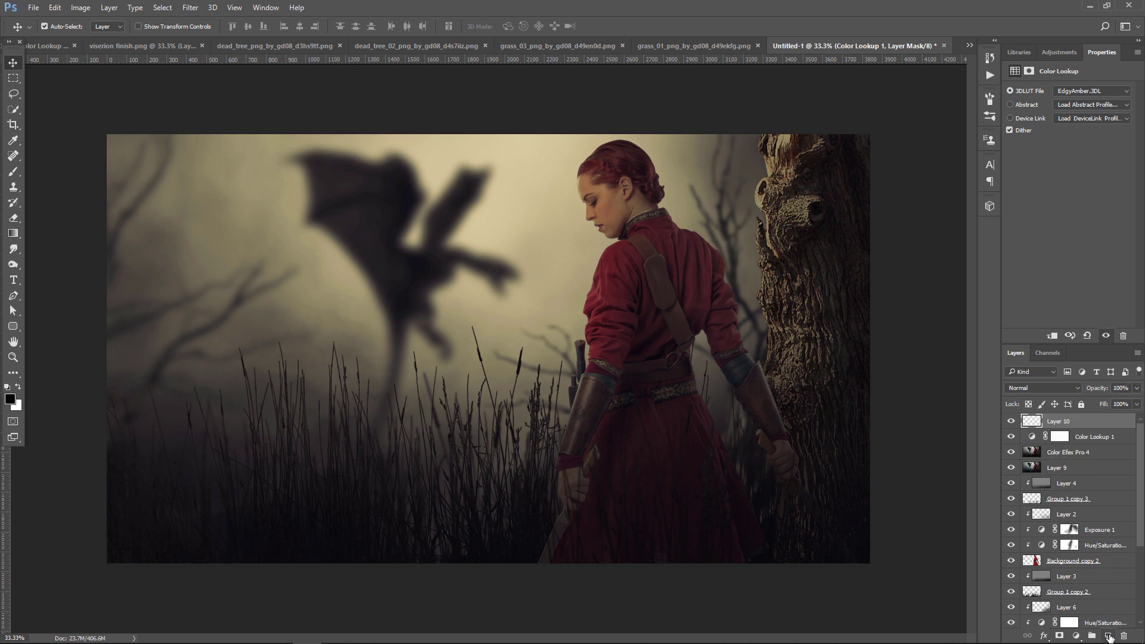
- Paint one soft white 2400 px brush dab around the dragon on Layer 10
left_click(13, 171)
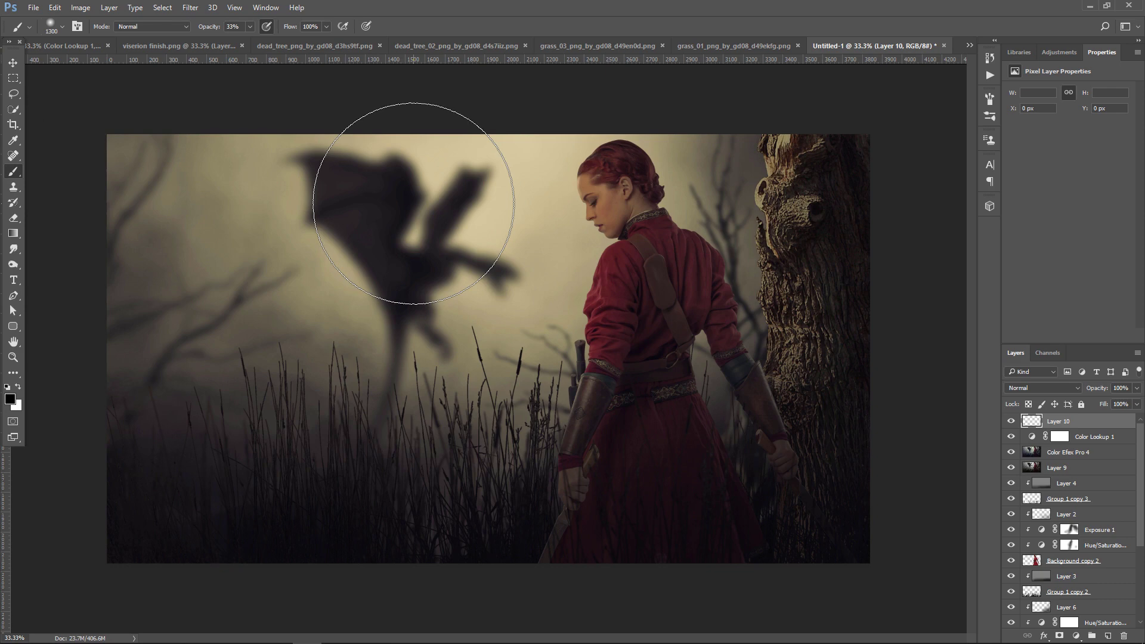
key("bracketright")
key("bracketright")
key("bracketright")
key("bracketright")
key("bracketright")
key("bracketright")
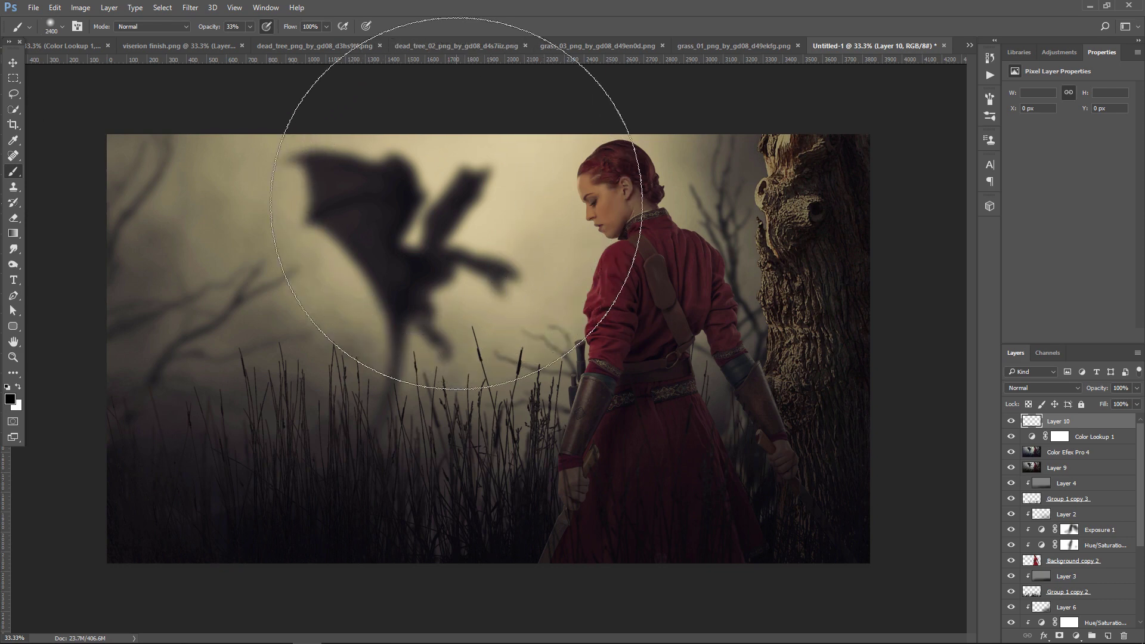
left_click(19, 387)
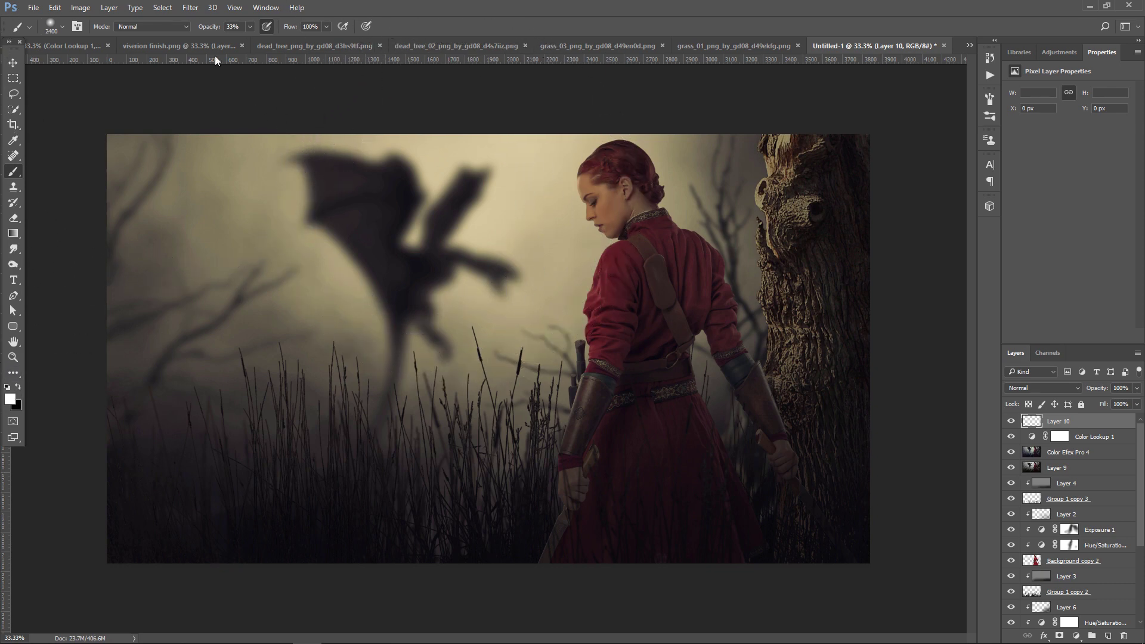
left_click(250, 27)
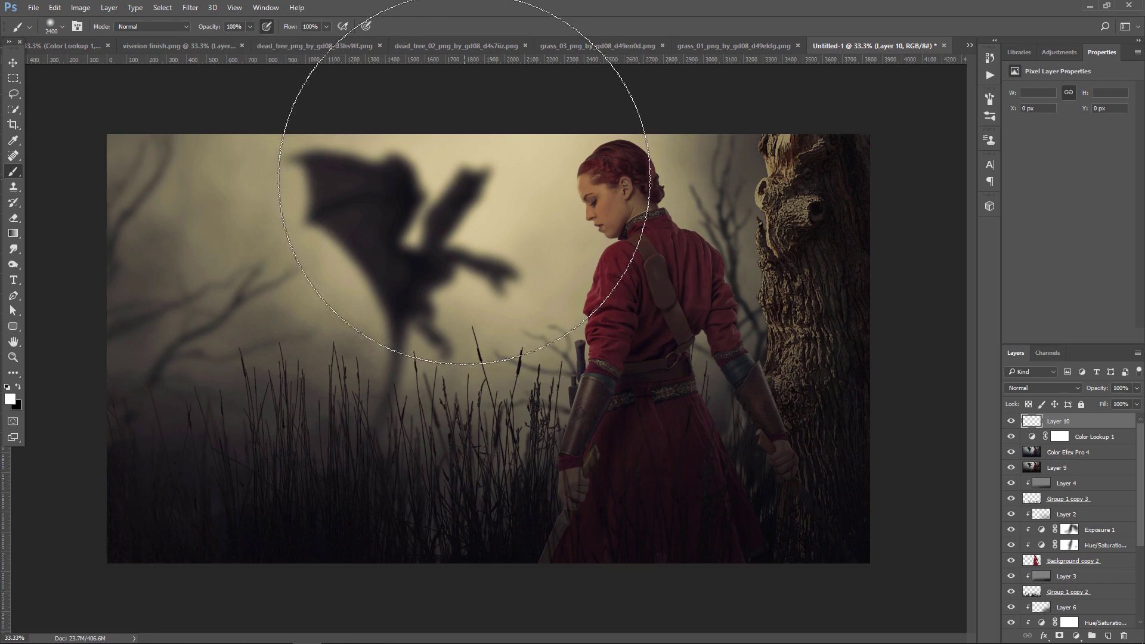
left_click(460, 149)
- Blend the white glow layer as Overlay at about 38% opacity
left_click(1137, 388)
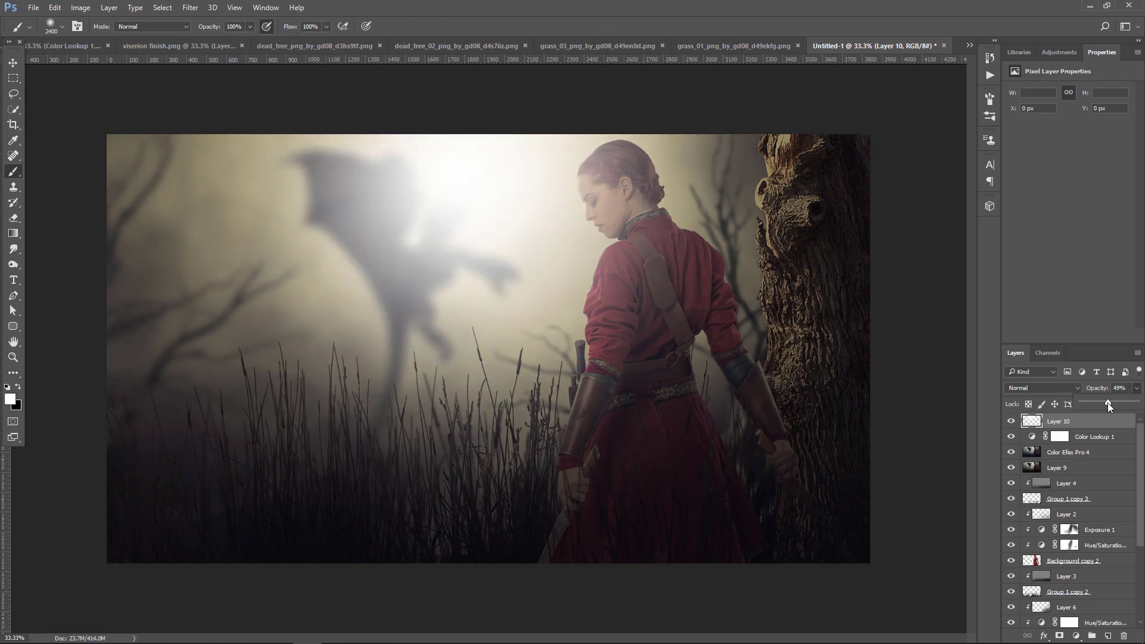
left_click_drag(1137, 402, 1090, 402)
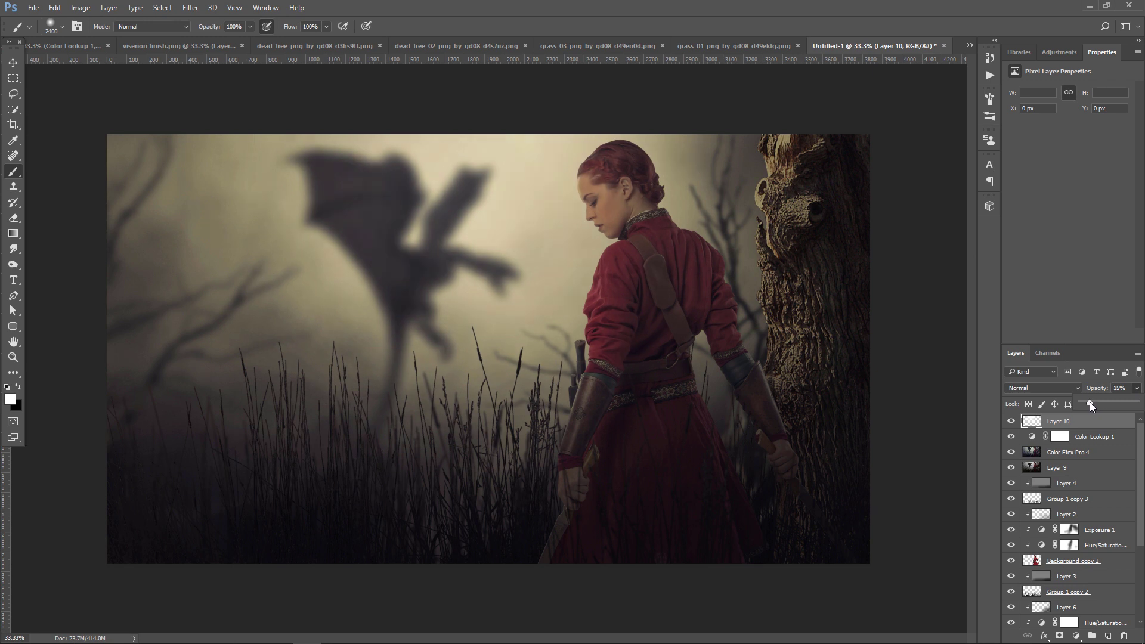
left_click(1043, 387)
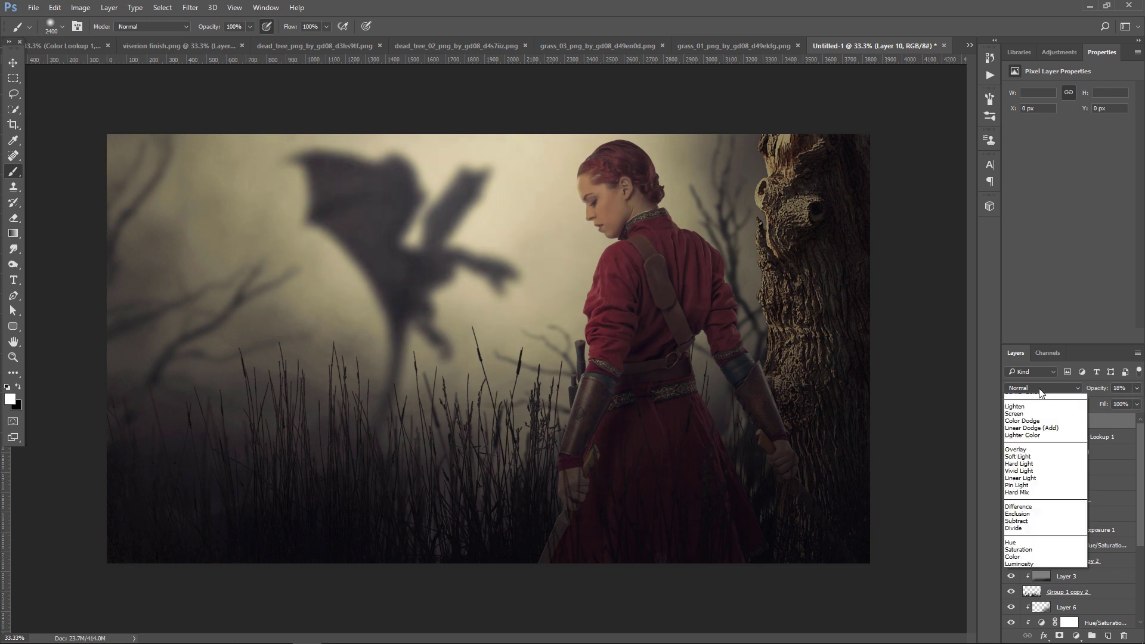
left_click(1030, 506)
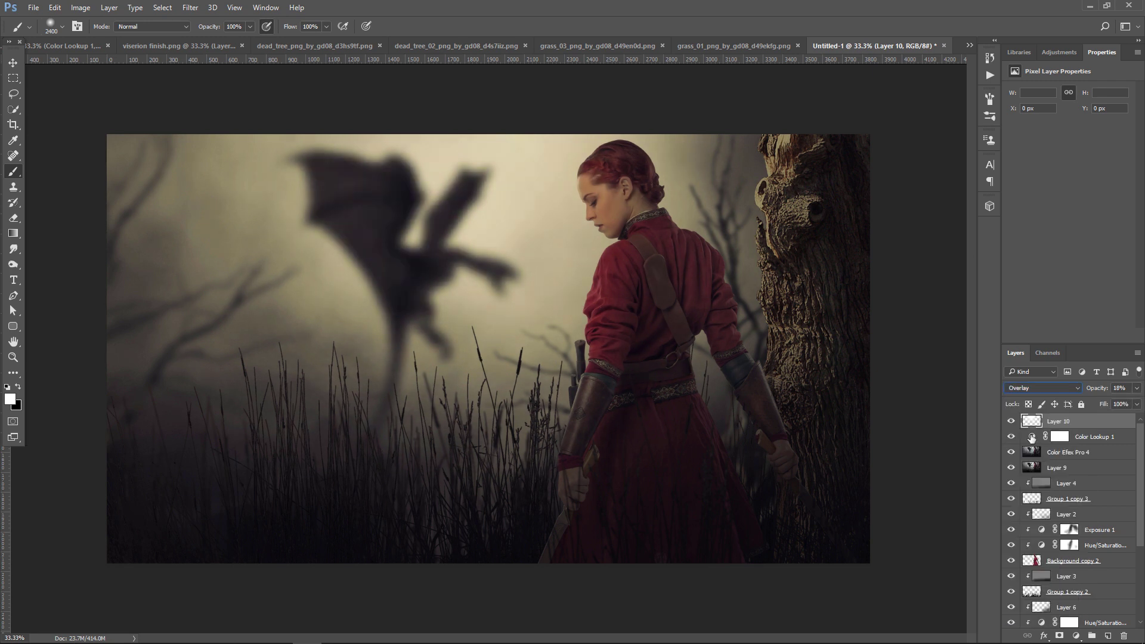
left_click(1137, 387)
left_click_drag(1101, 402, 1111, 403)
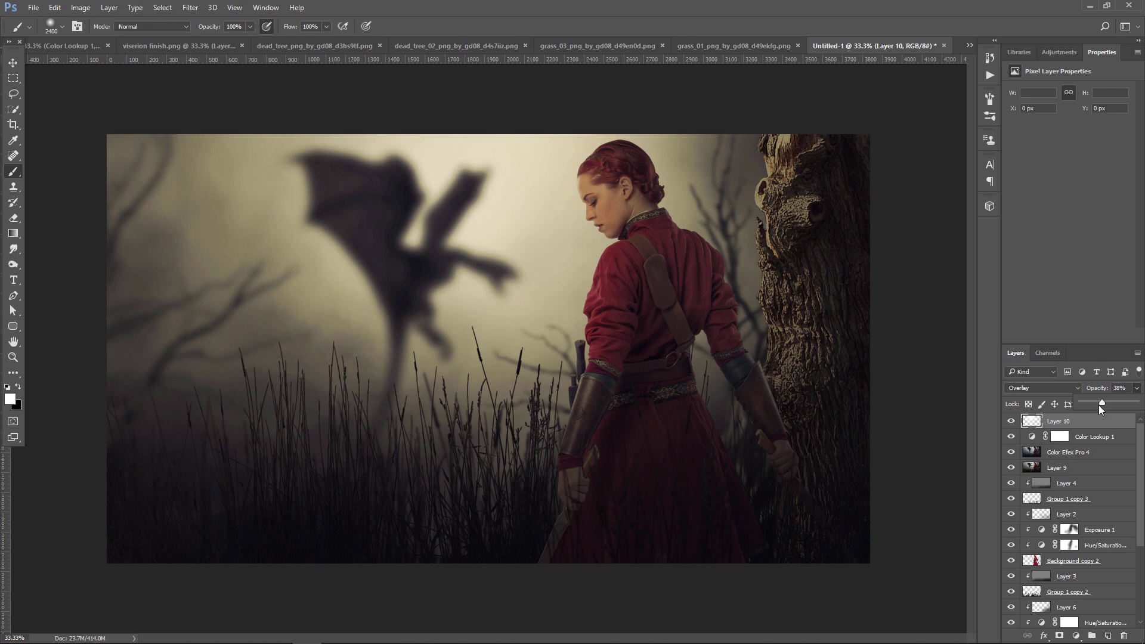
- Add a Curves layer with a raised upper point and a 43/47 shadow point, then toggle it to compare
left_click(1076, 637)
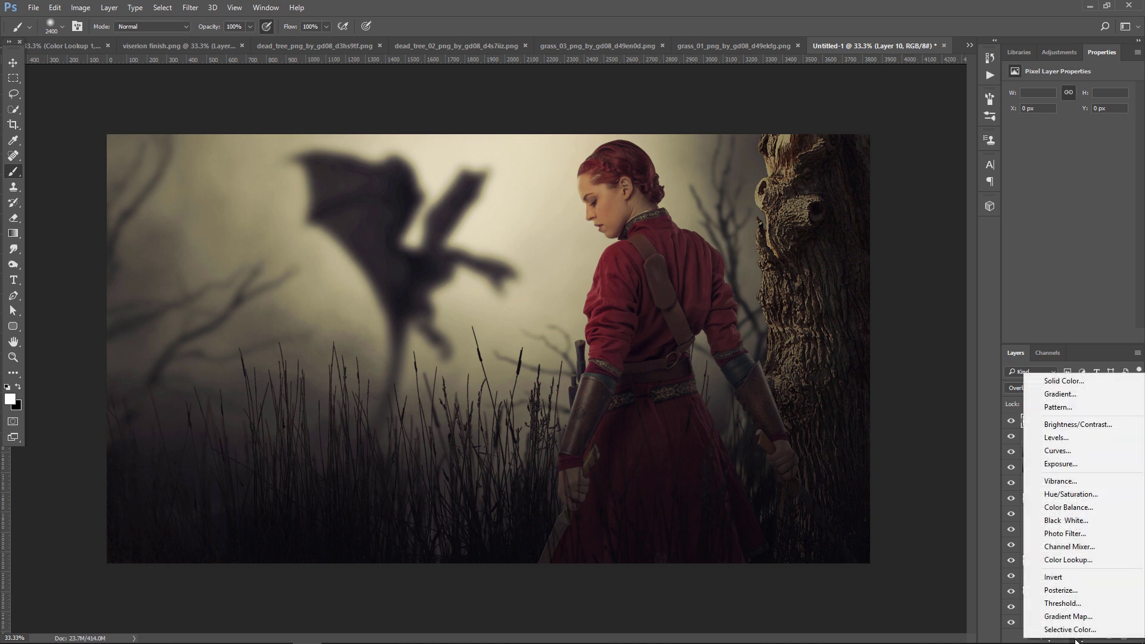
left_click(1063, 453)
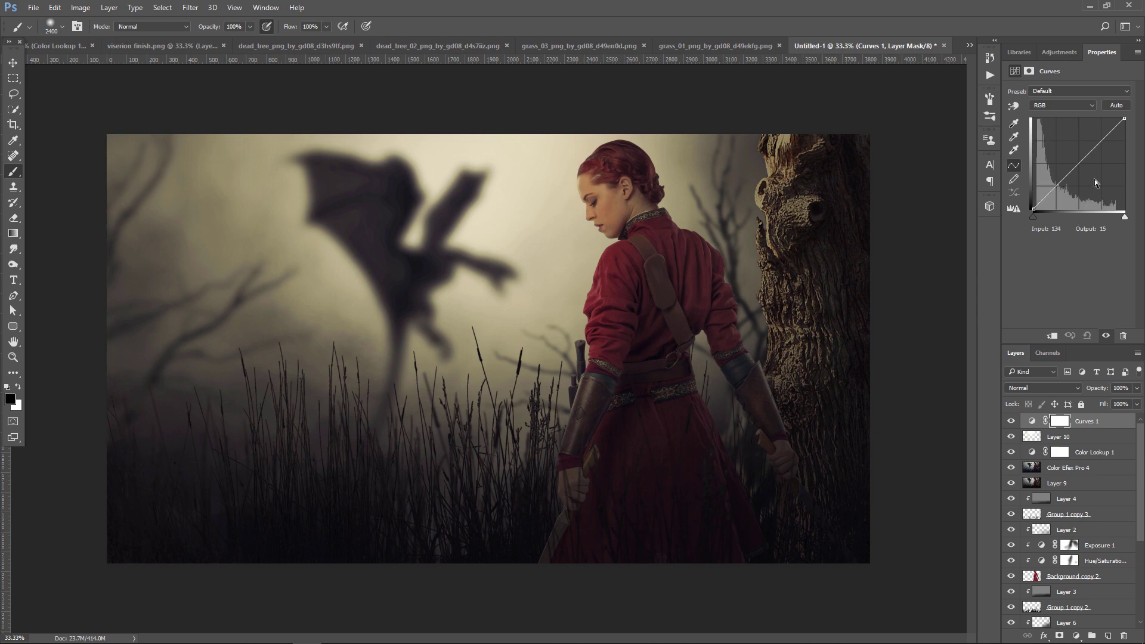
left_click_drag(1076, 166, 1085, 159)
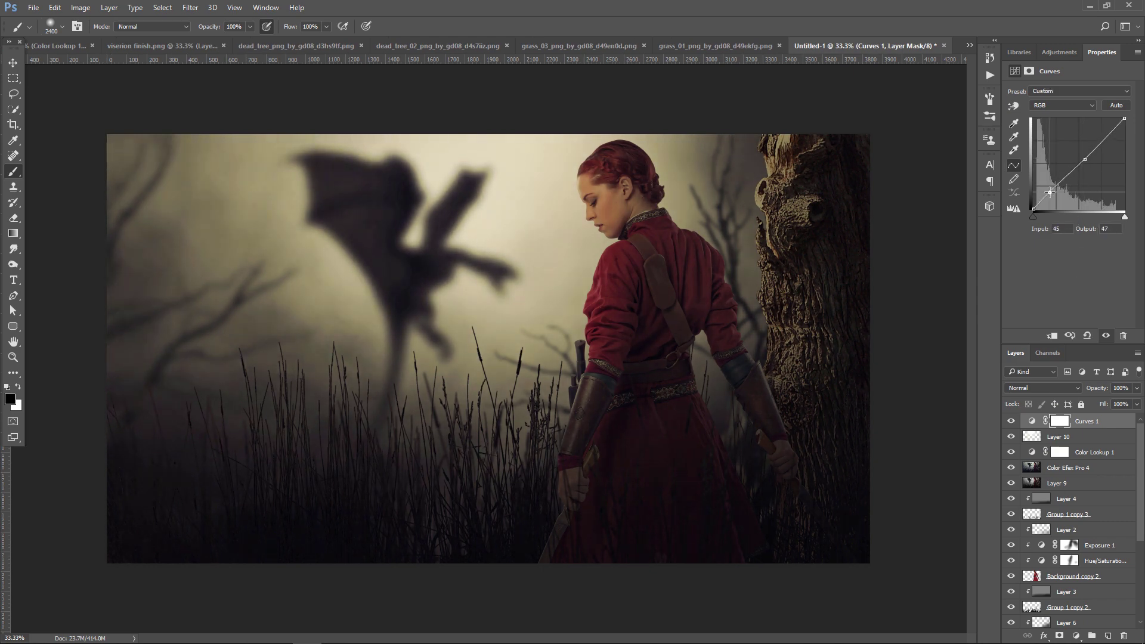
left_click_drag(1050, 193, 1049, 192)
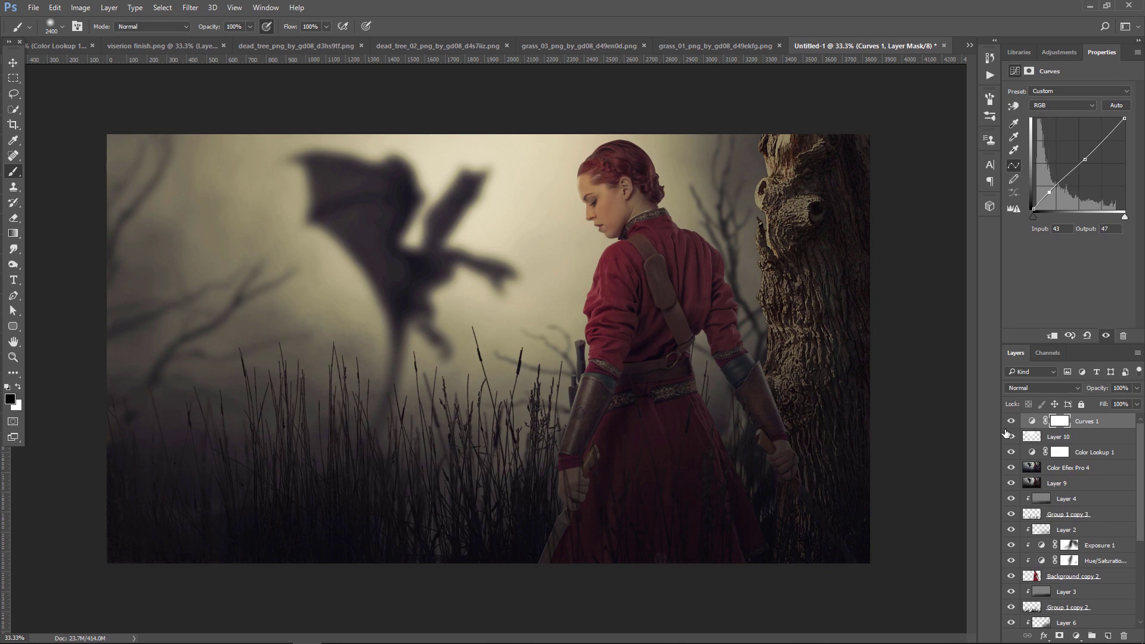
left_click(1011, 421)
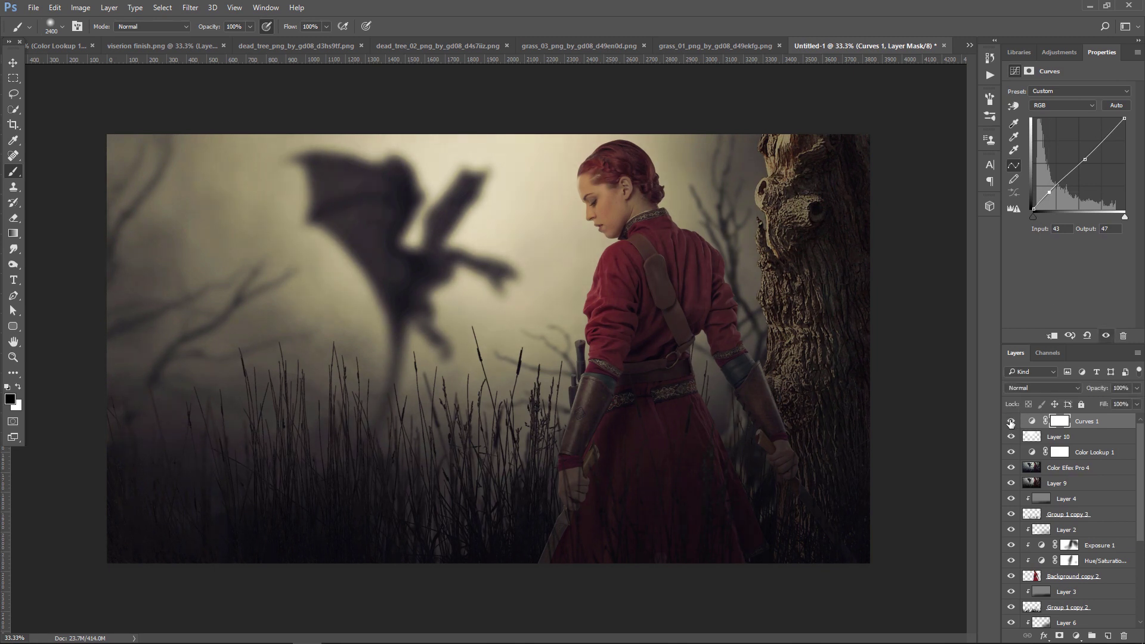